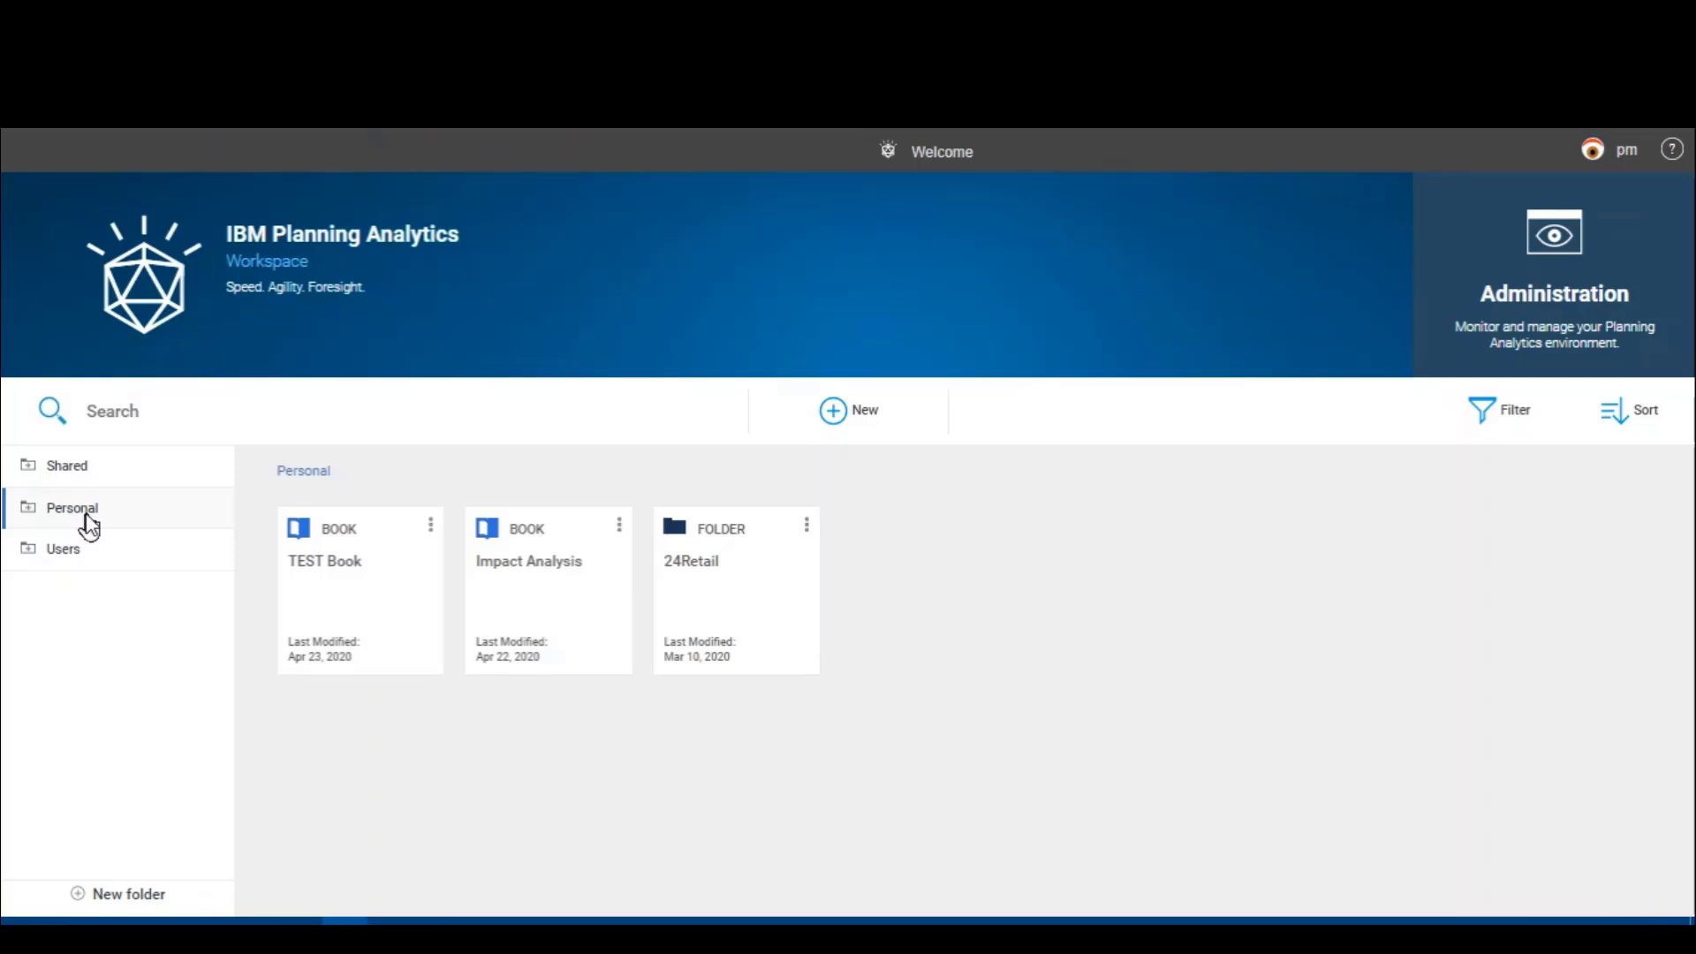
Step: Search for "cfo" in the shared Smartco Content folder and open the CFO book
{"action": "left_click", "coordinate": [89, 528]}
{"action": "left_click", "coordinate": [66, 483]}
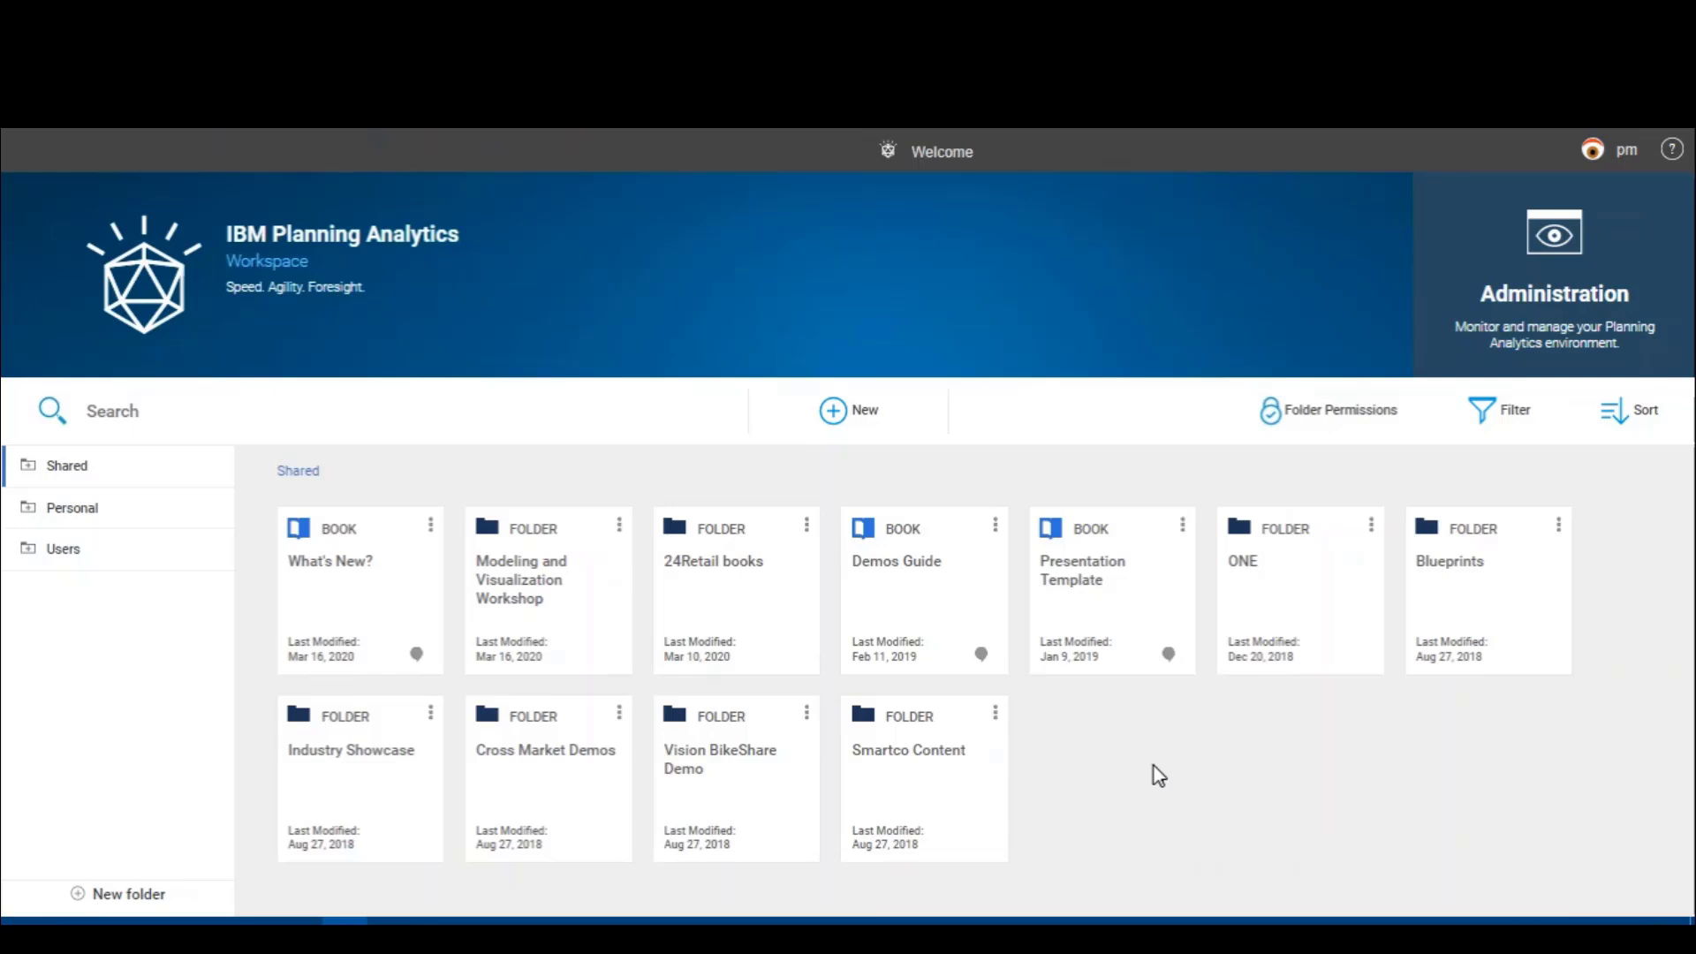
{"action": "left_click", "coordinate": [895, 749]}
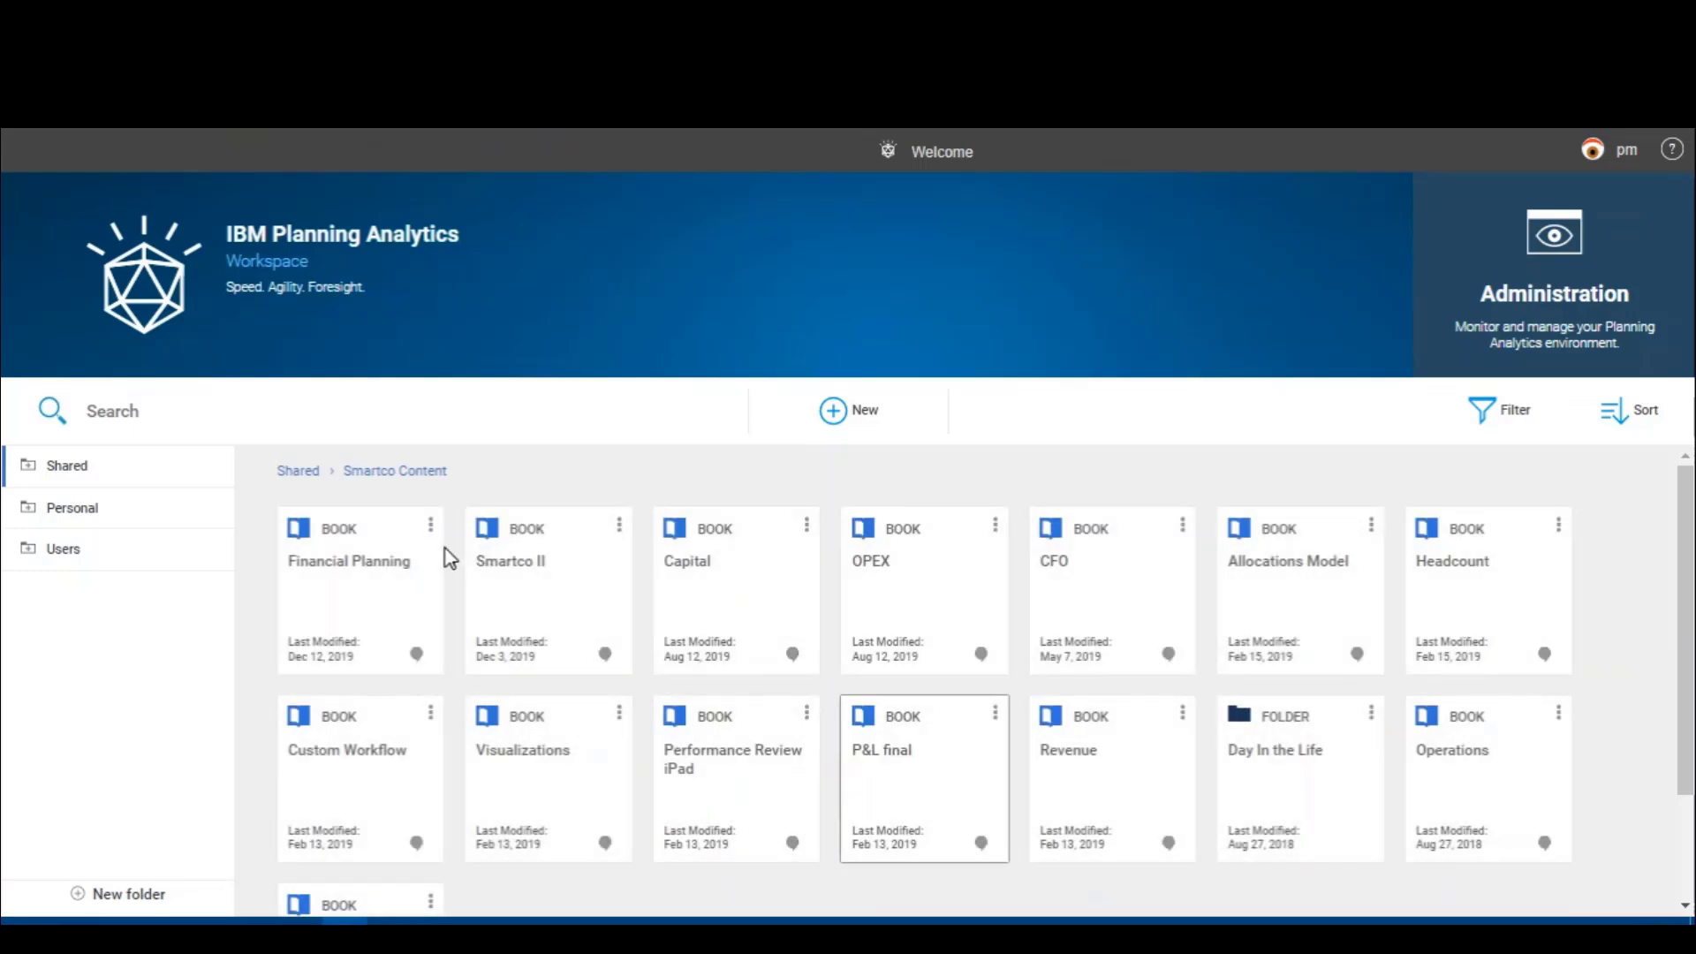
{"action": "left_click", "coordinate": [139, 413]}
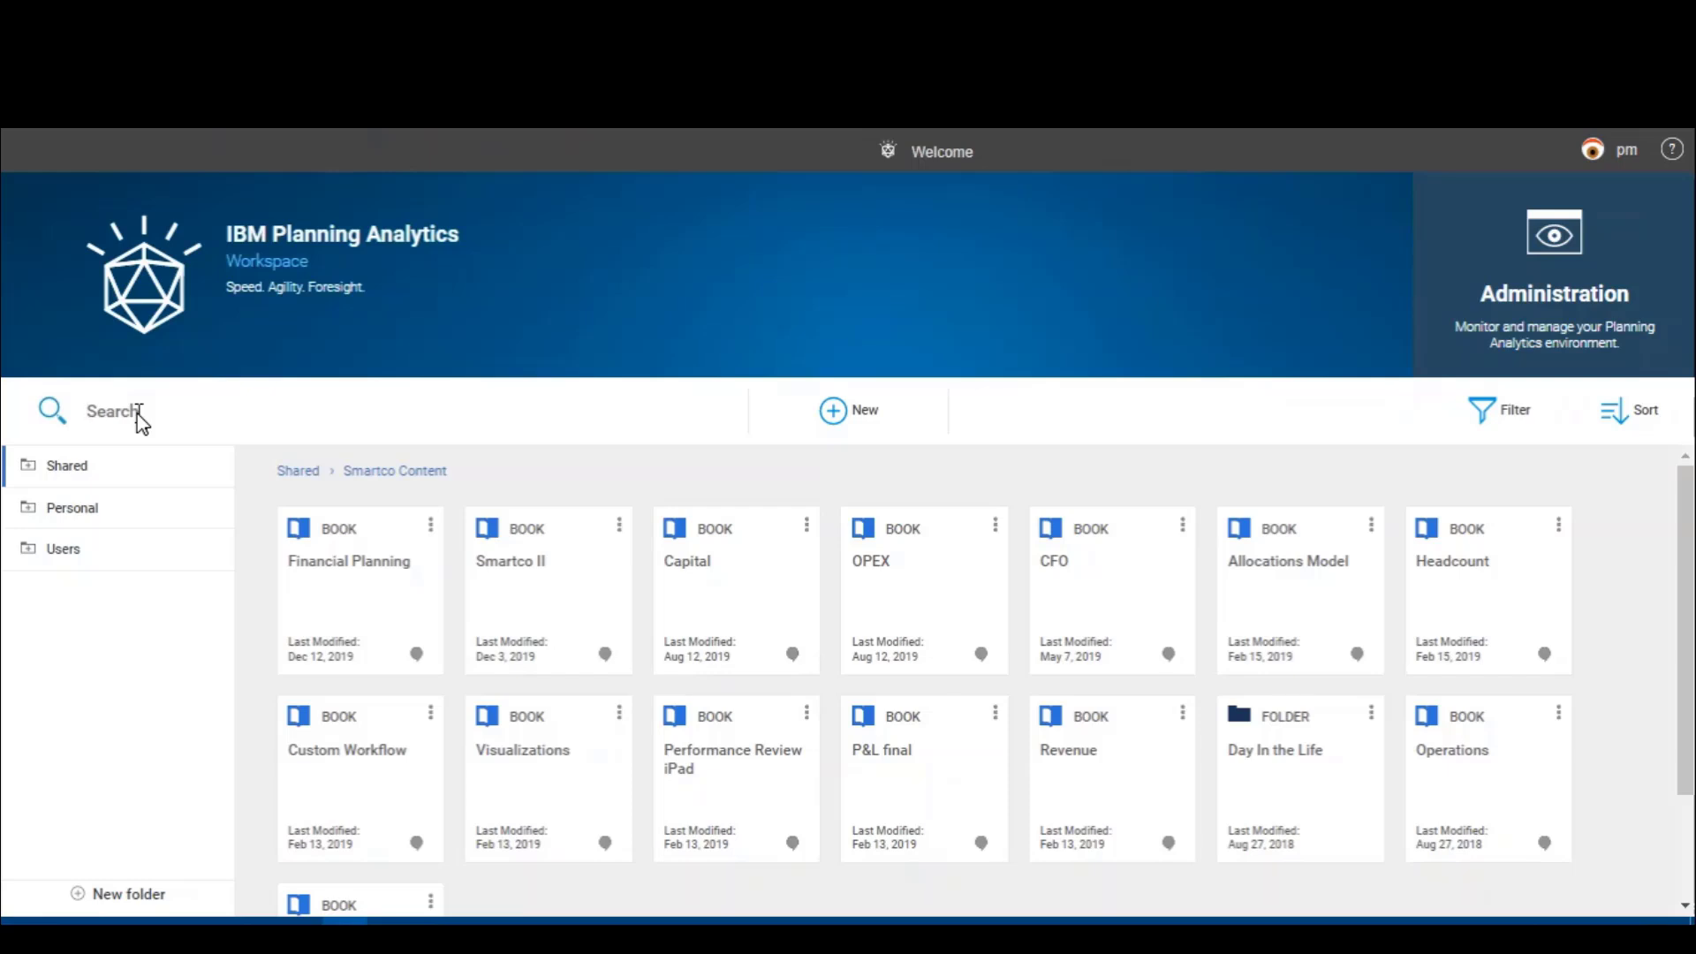
{"action": "type", "text": "cfo"}
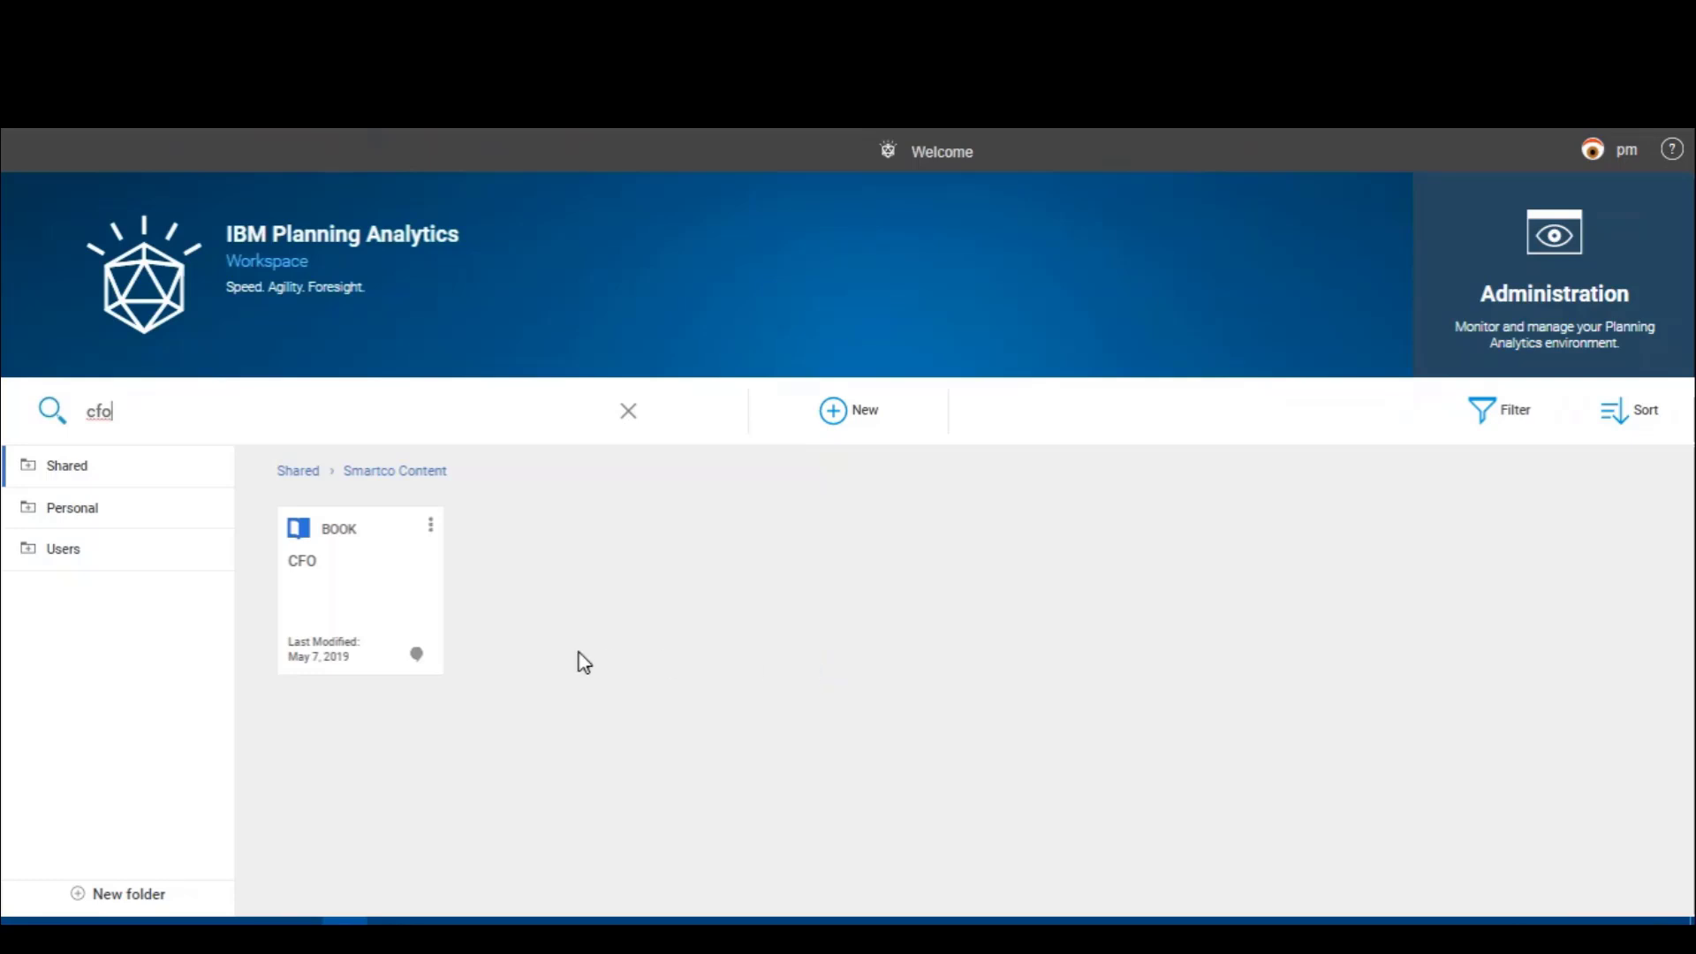
{"action": "left_click", "coordinate": [342, 572]}
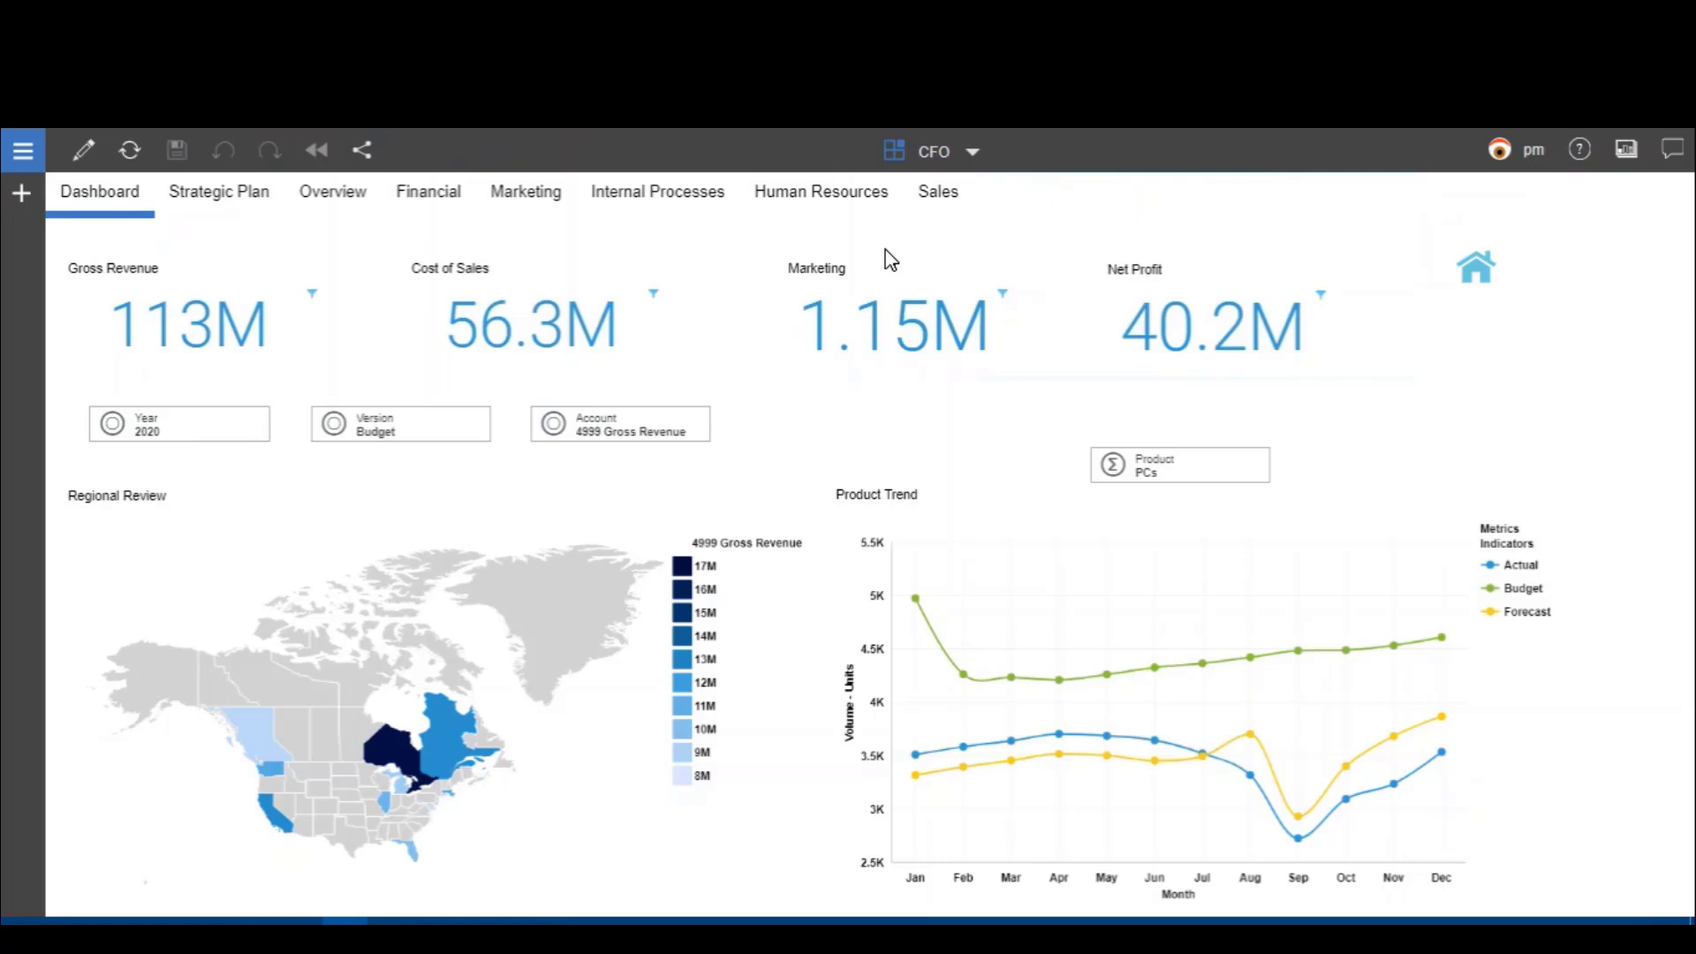
Step: Set the dashboard's Year selector to 2019 and its Version selector to Actual
{"action": "left_click", "coordinate": [201, 439]}
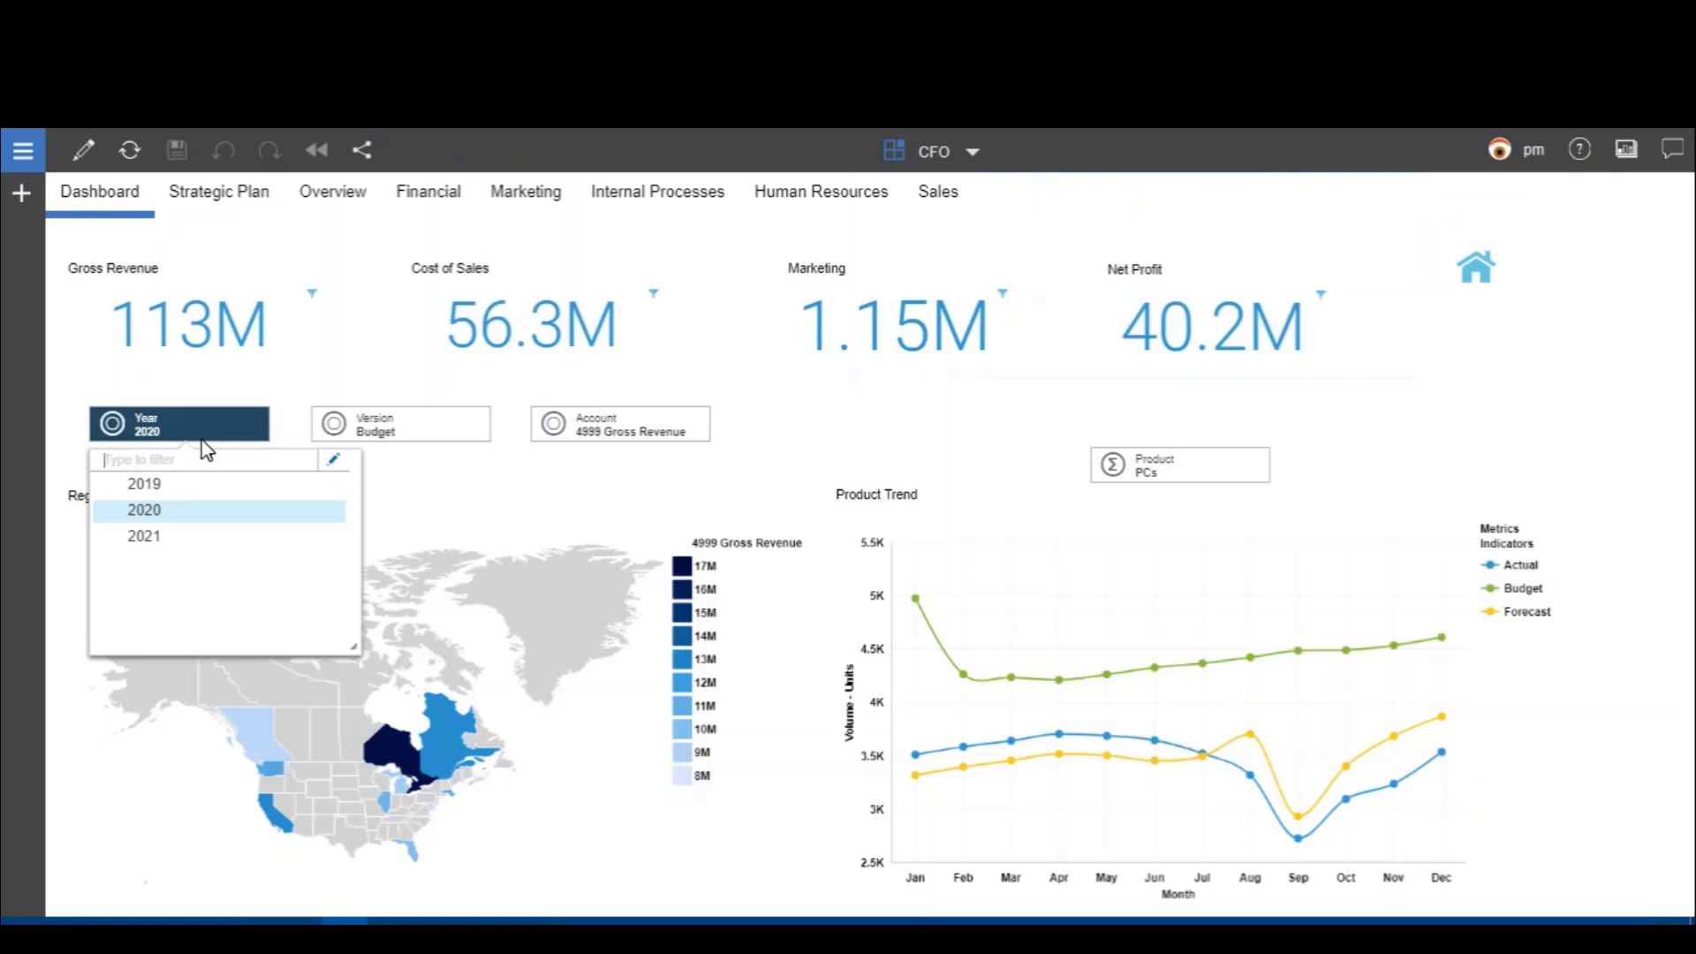
{"action": "left_click", "coordinate": [168, 493]}
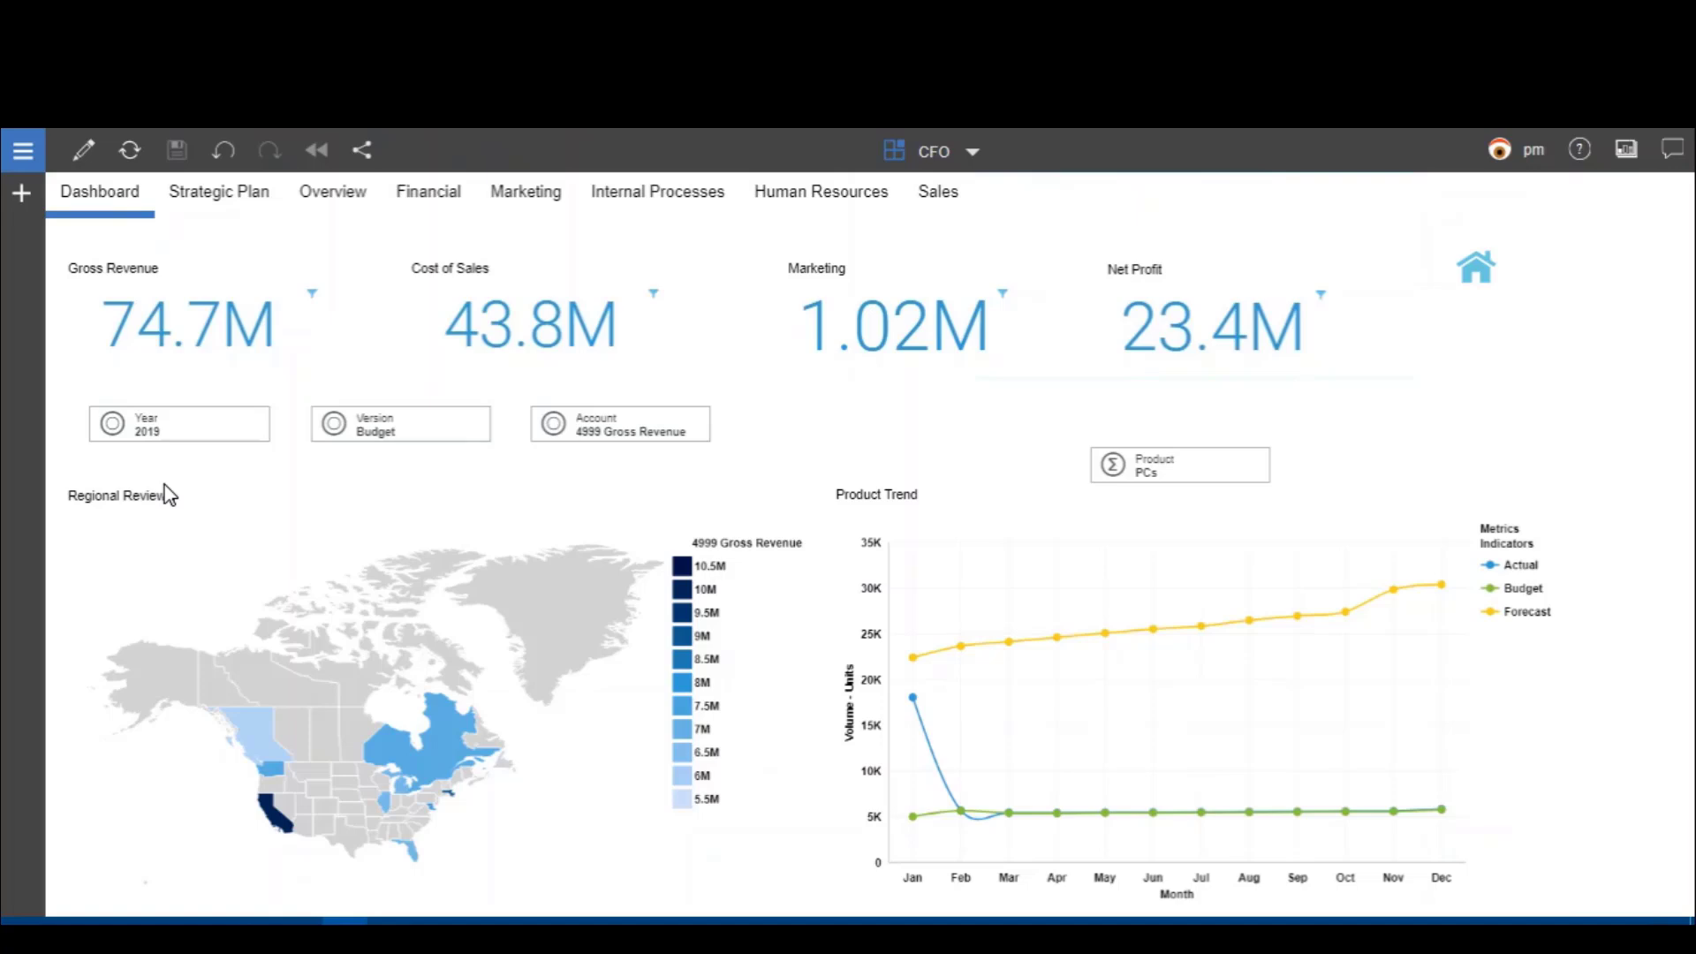
{"action": "left_click", "coordinate": [466, 442]}
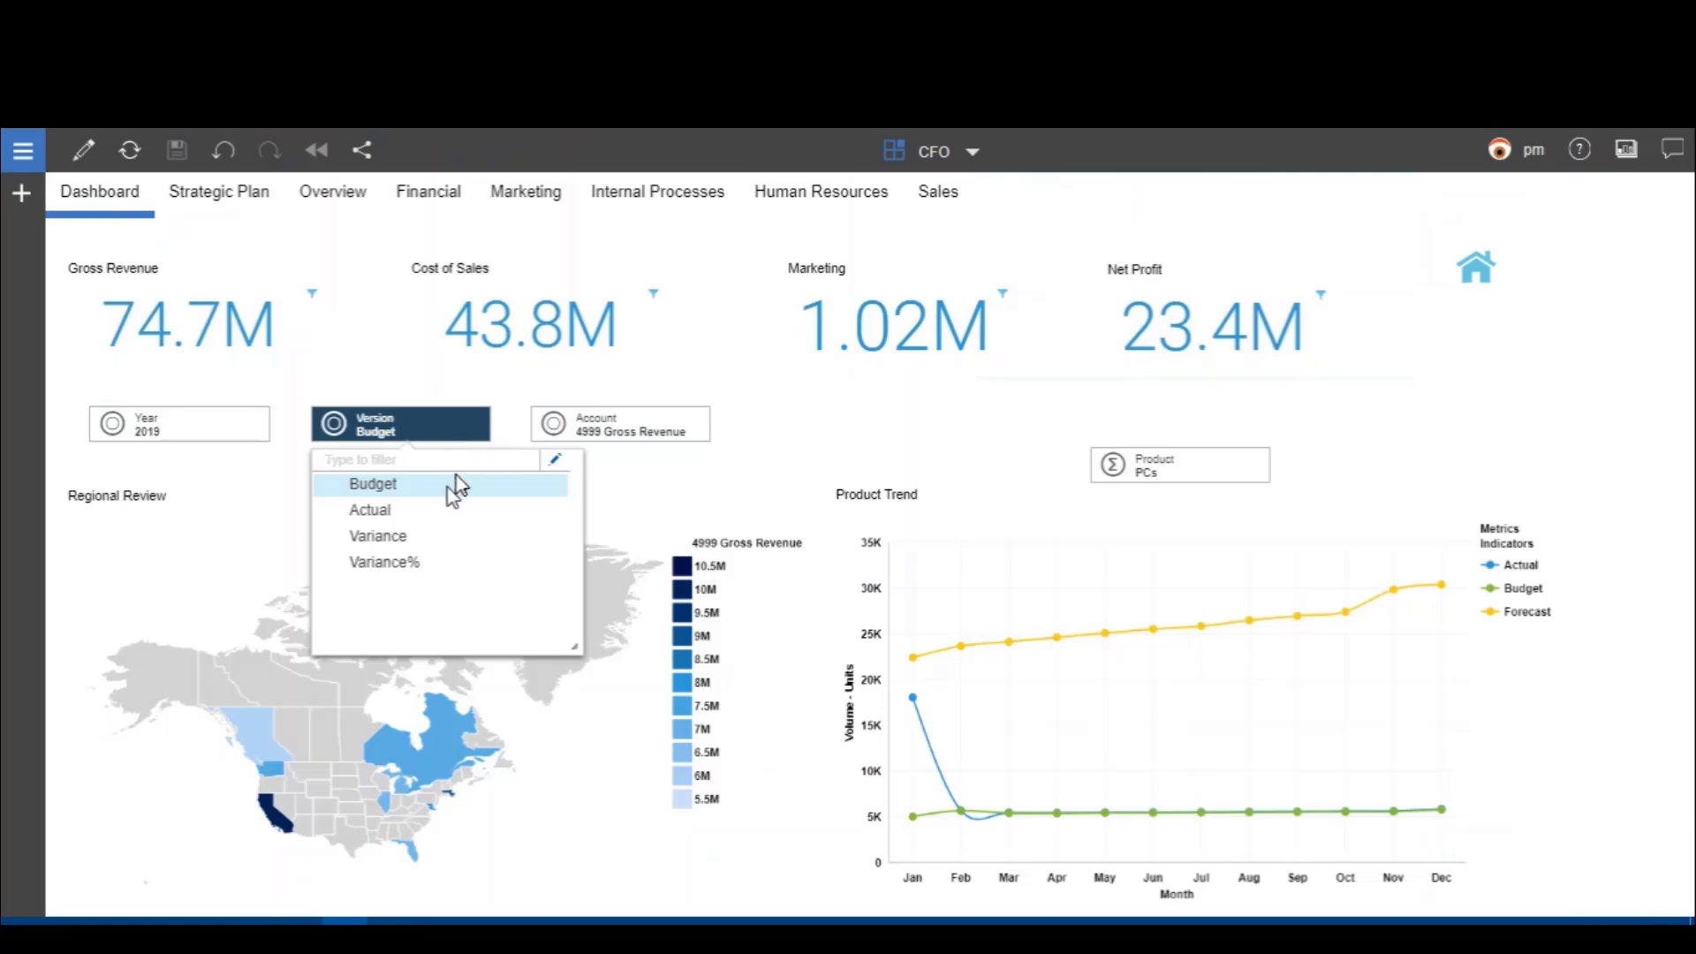
{"action": "left_click", "coordinate": [394, 511]}
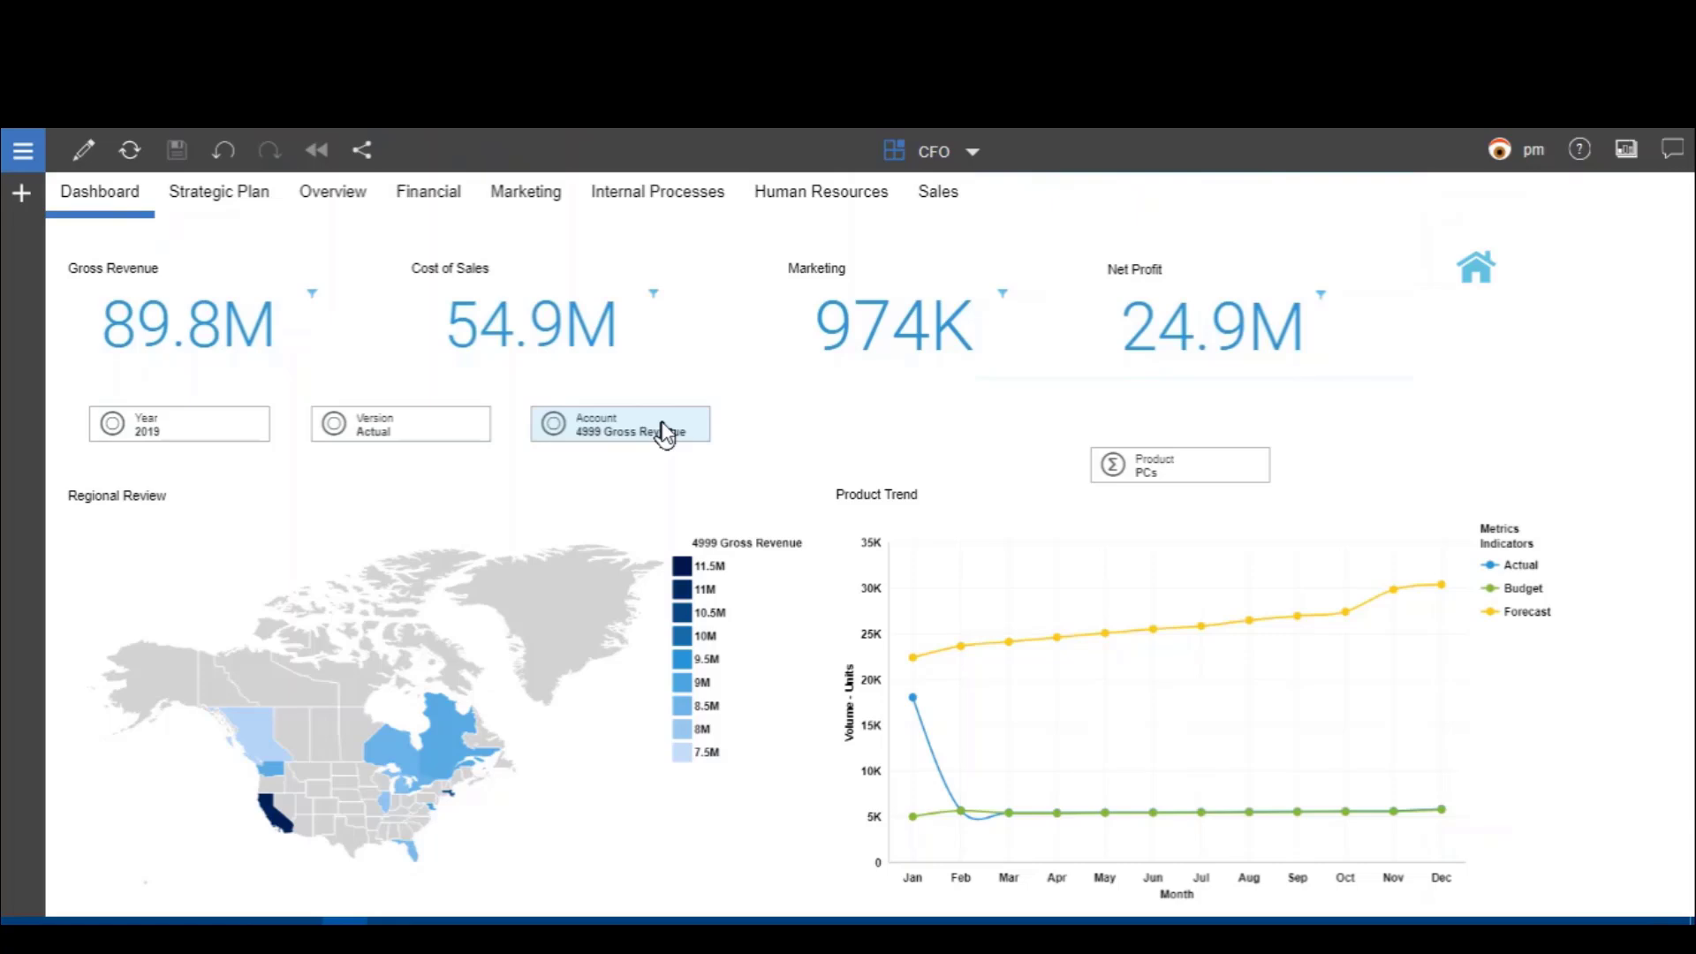
Step: Inspect the available members for the Account selector in its set editor and close the editor without applying anything
{"action": "left_click", "coordinate": [665, 433]}
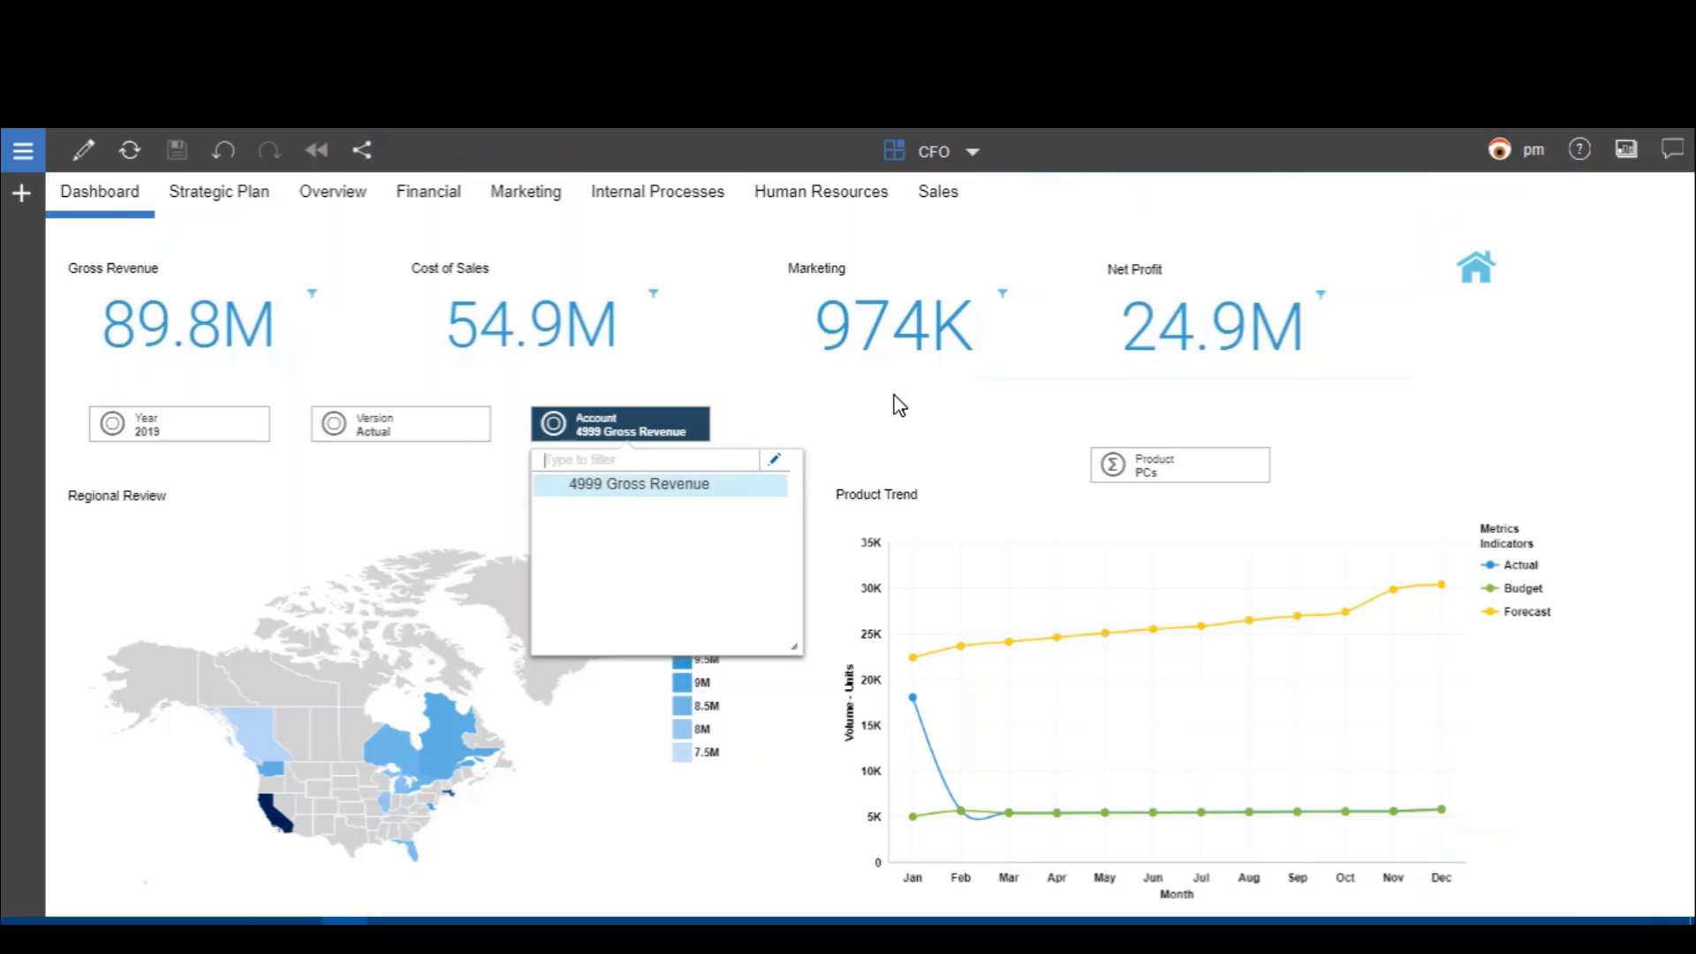
{"action": "left_click", "coordinate": [774, 460]}
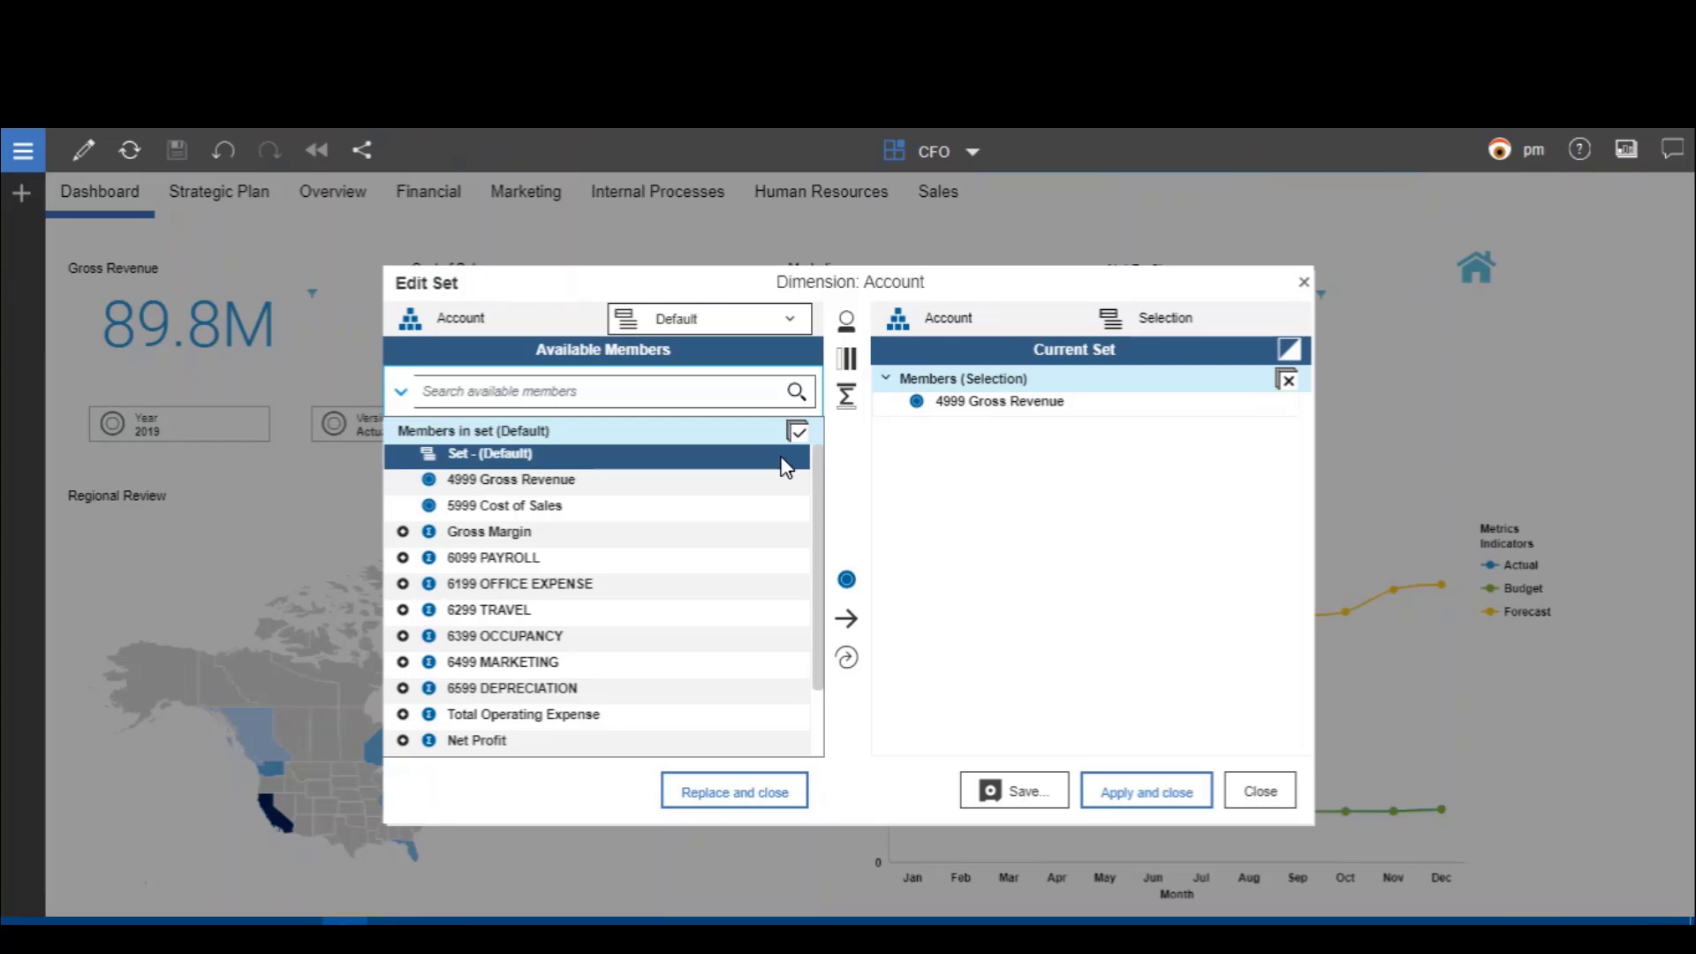
{"action": "left_click", "coordinate": [1265, 792]}
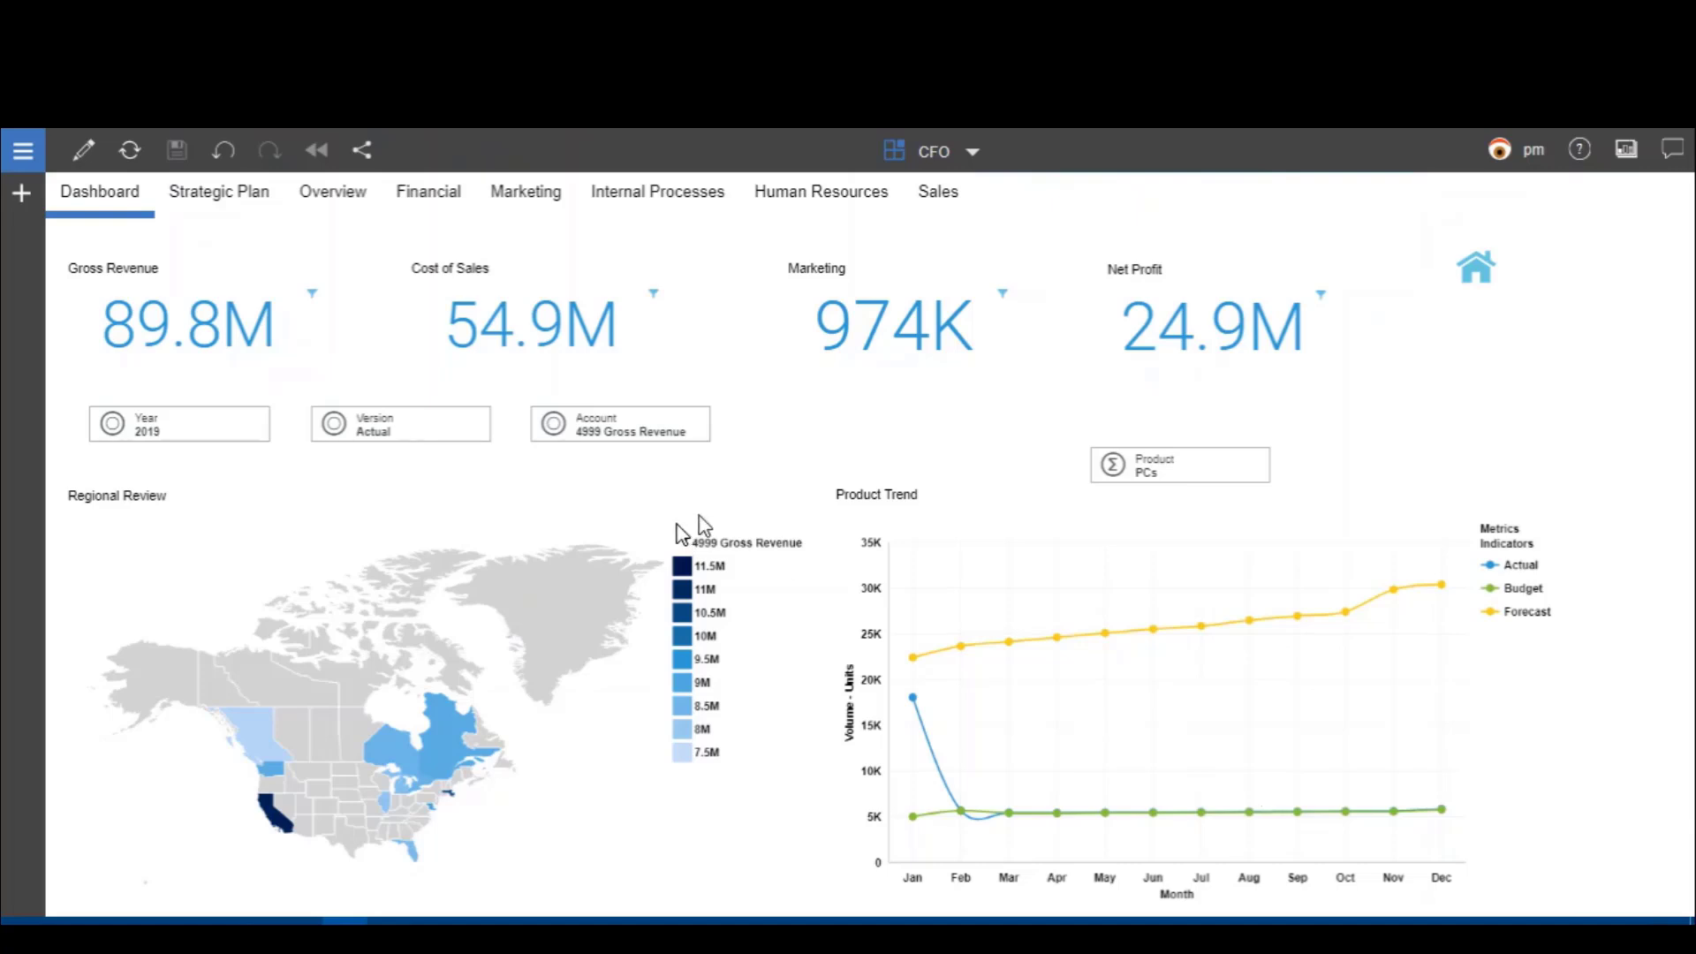
Step: Review the Overview, Financial, Marketing and Human Resources sheets of the CFO book, and close the book
{"action": "left_click", "coordinate": [347, 210]}
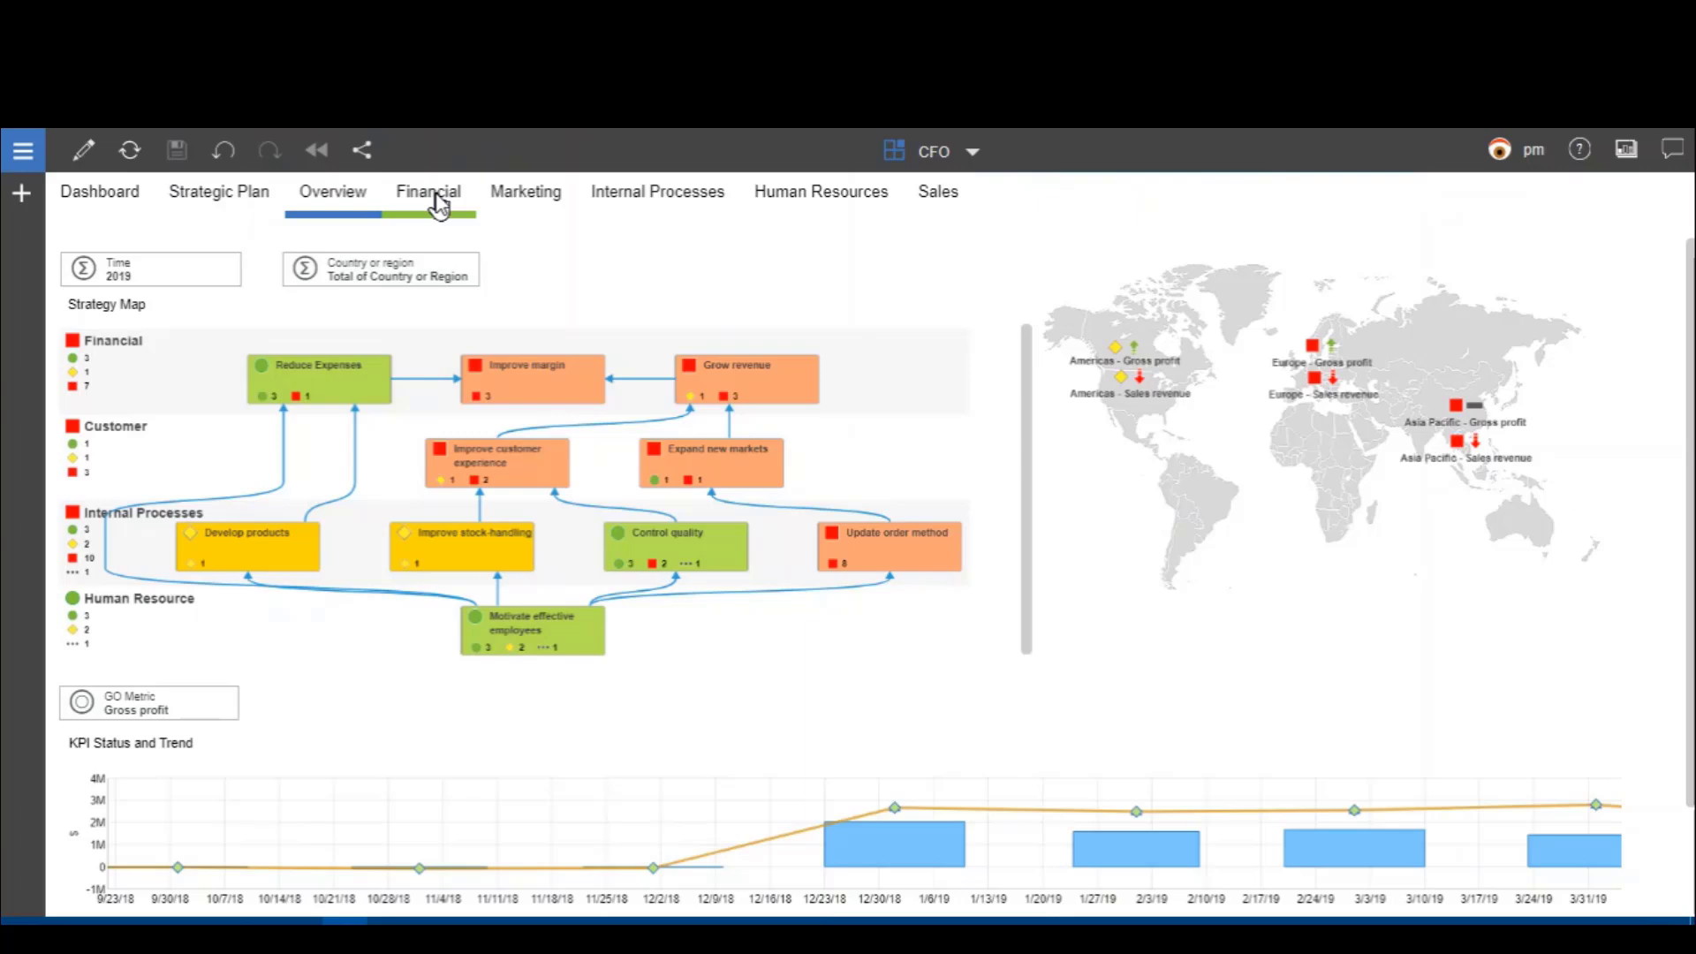
{"action": "left_click", "coordinate": [432, 194]}
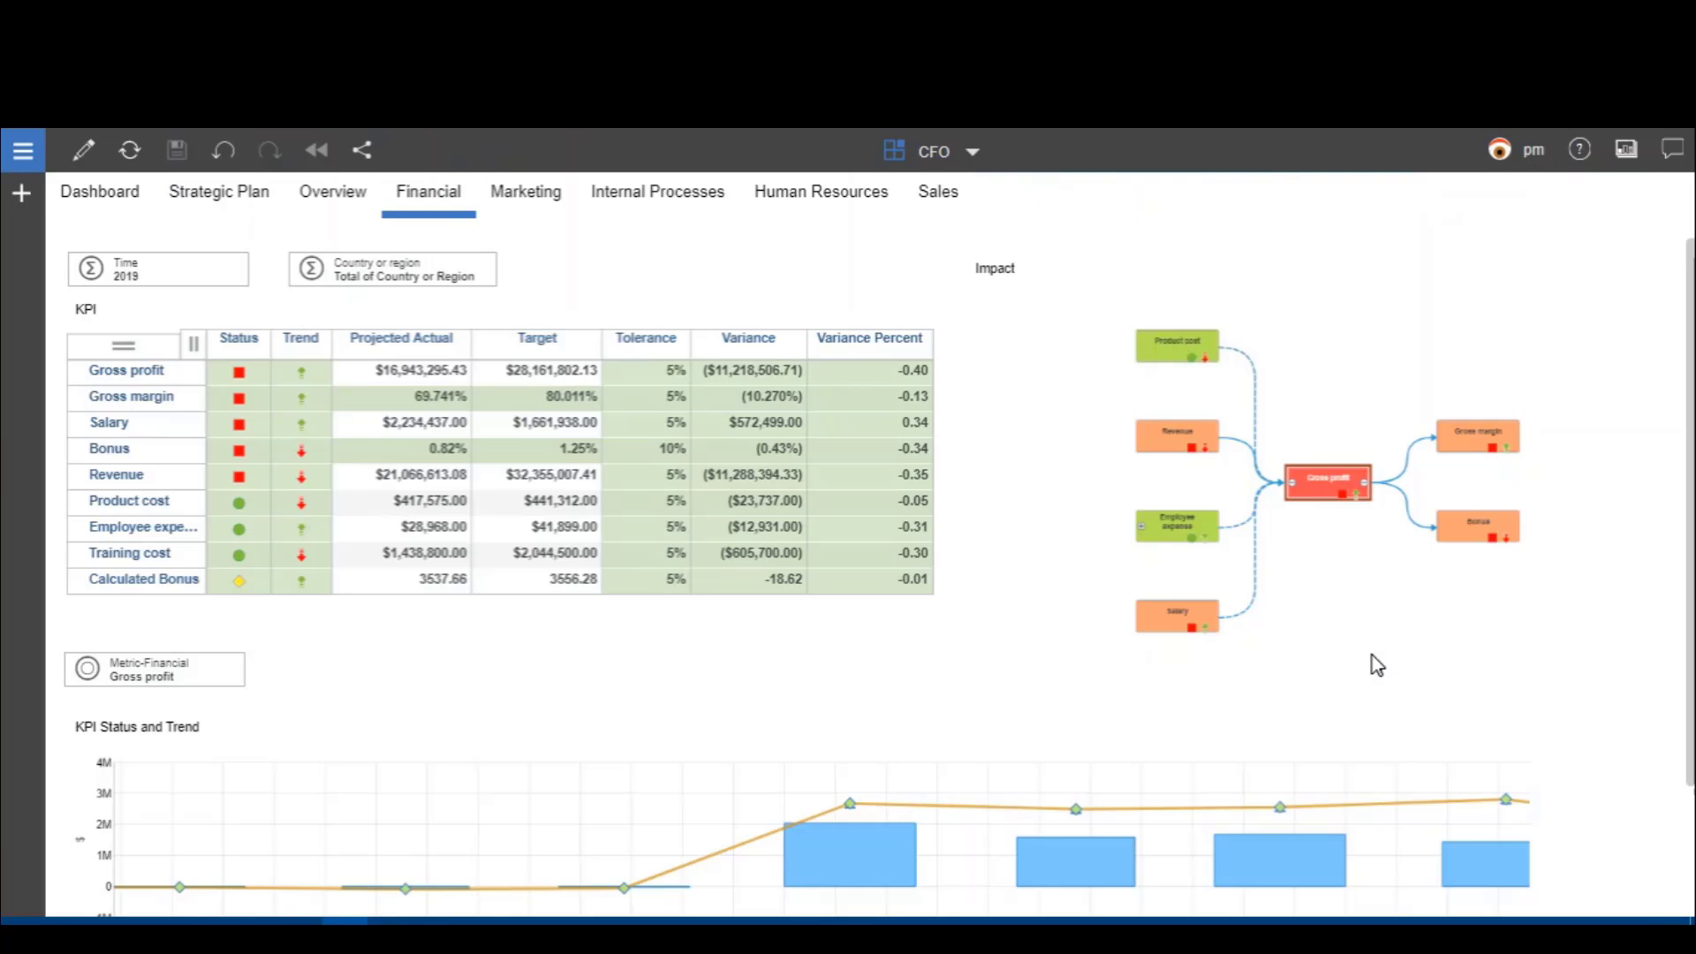
{"action": "left_click", "coordinate": [539, 202]}
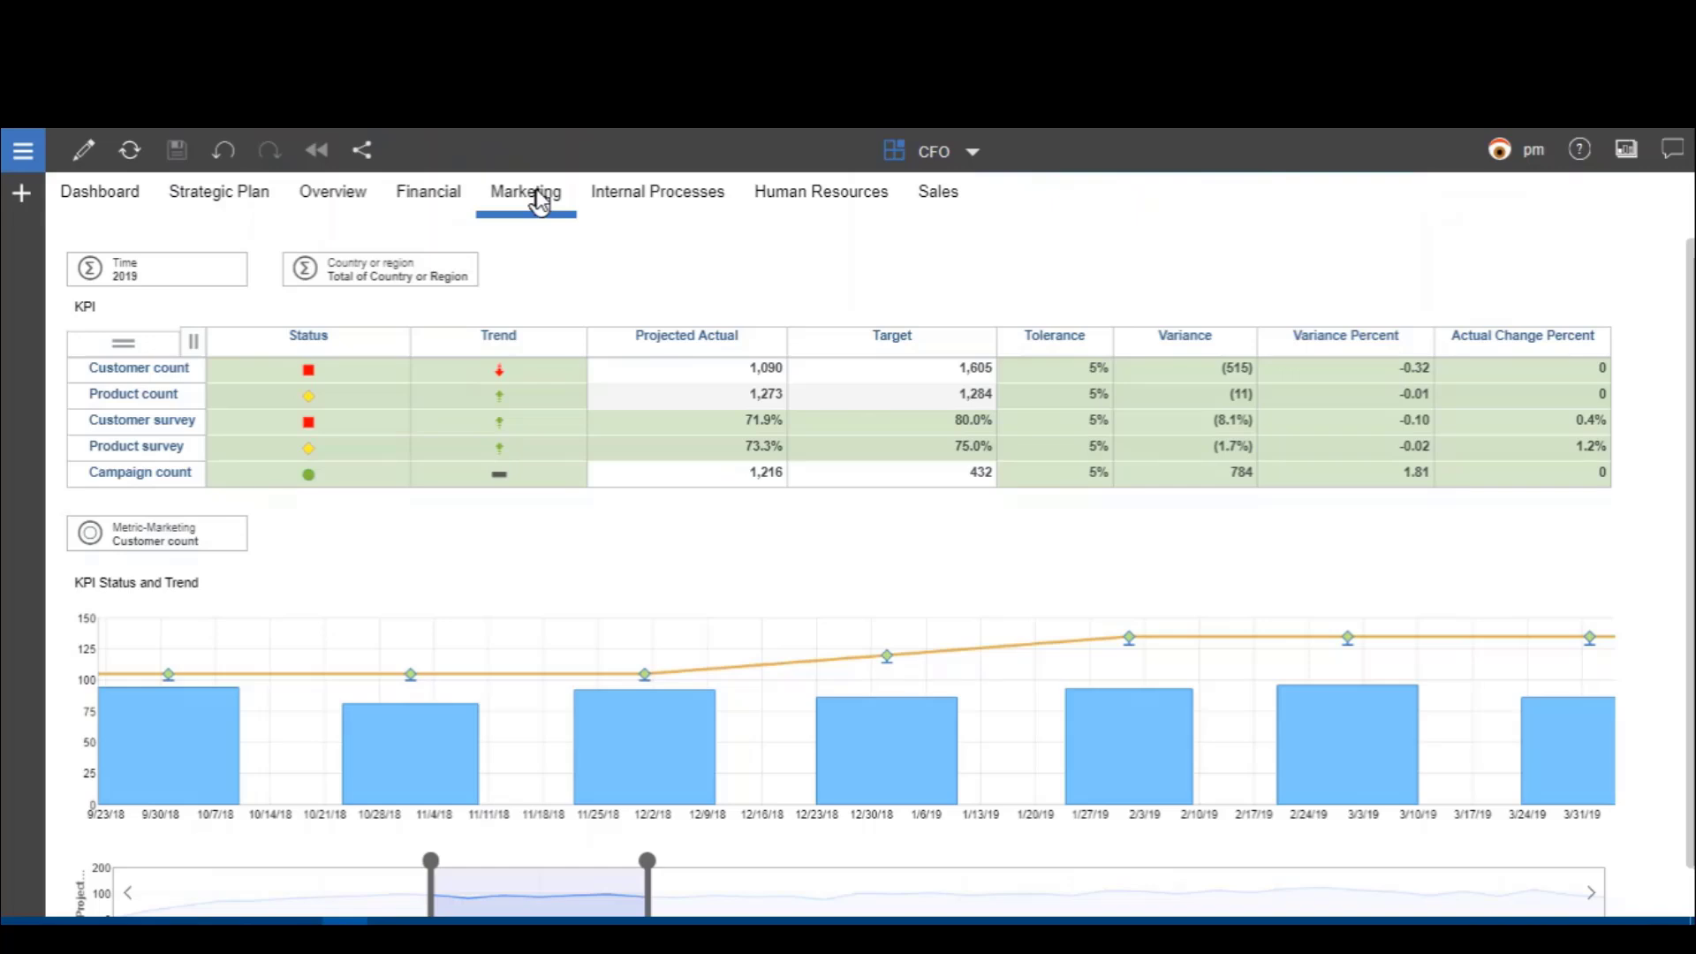
{"action": "left_click", "coordinate": [832, 201]}
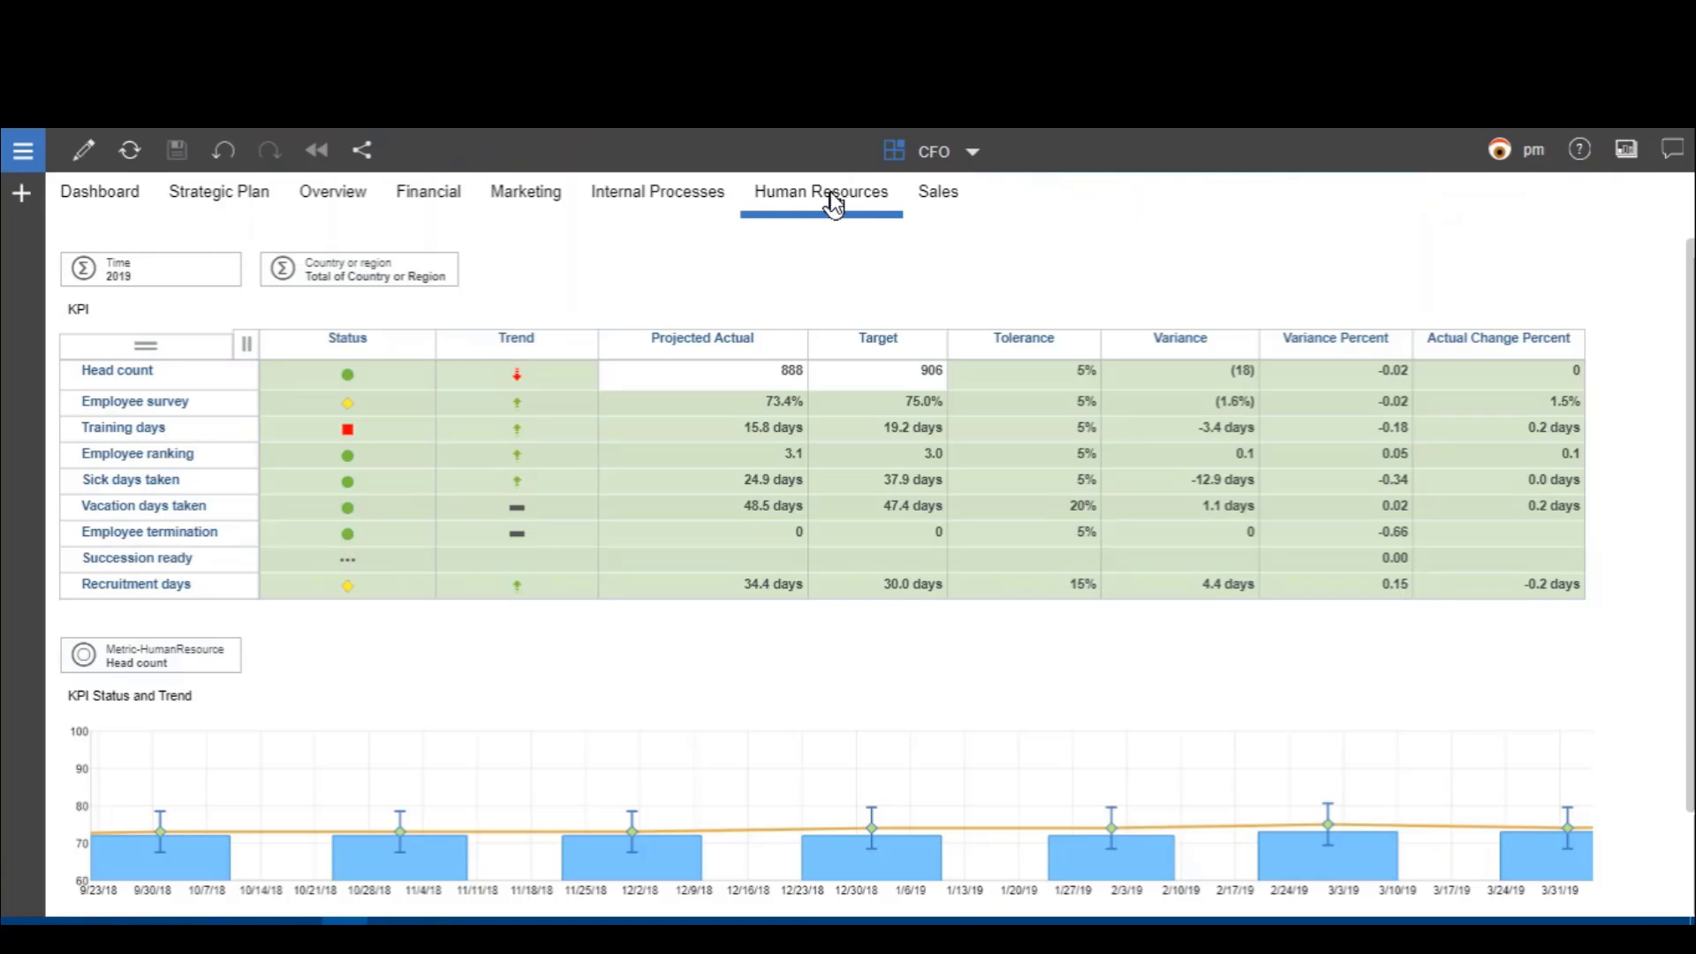
{"action": "left_click", "coordinate": [975, 164]}
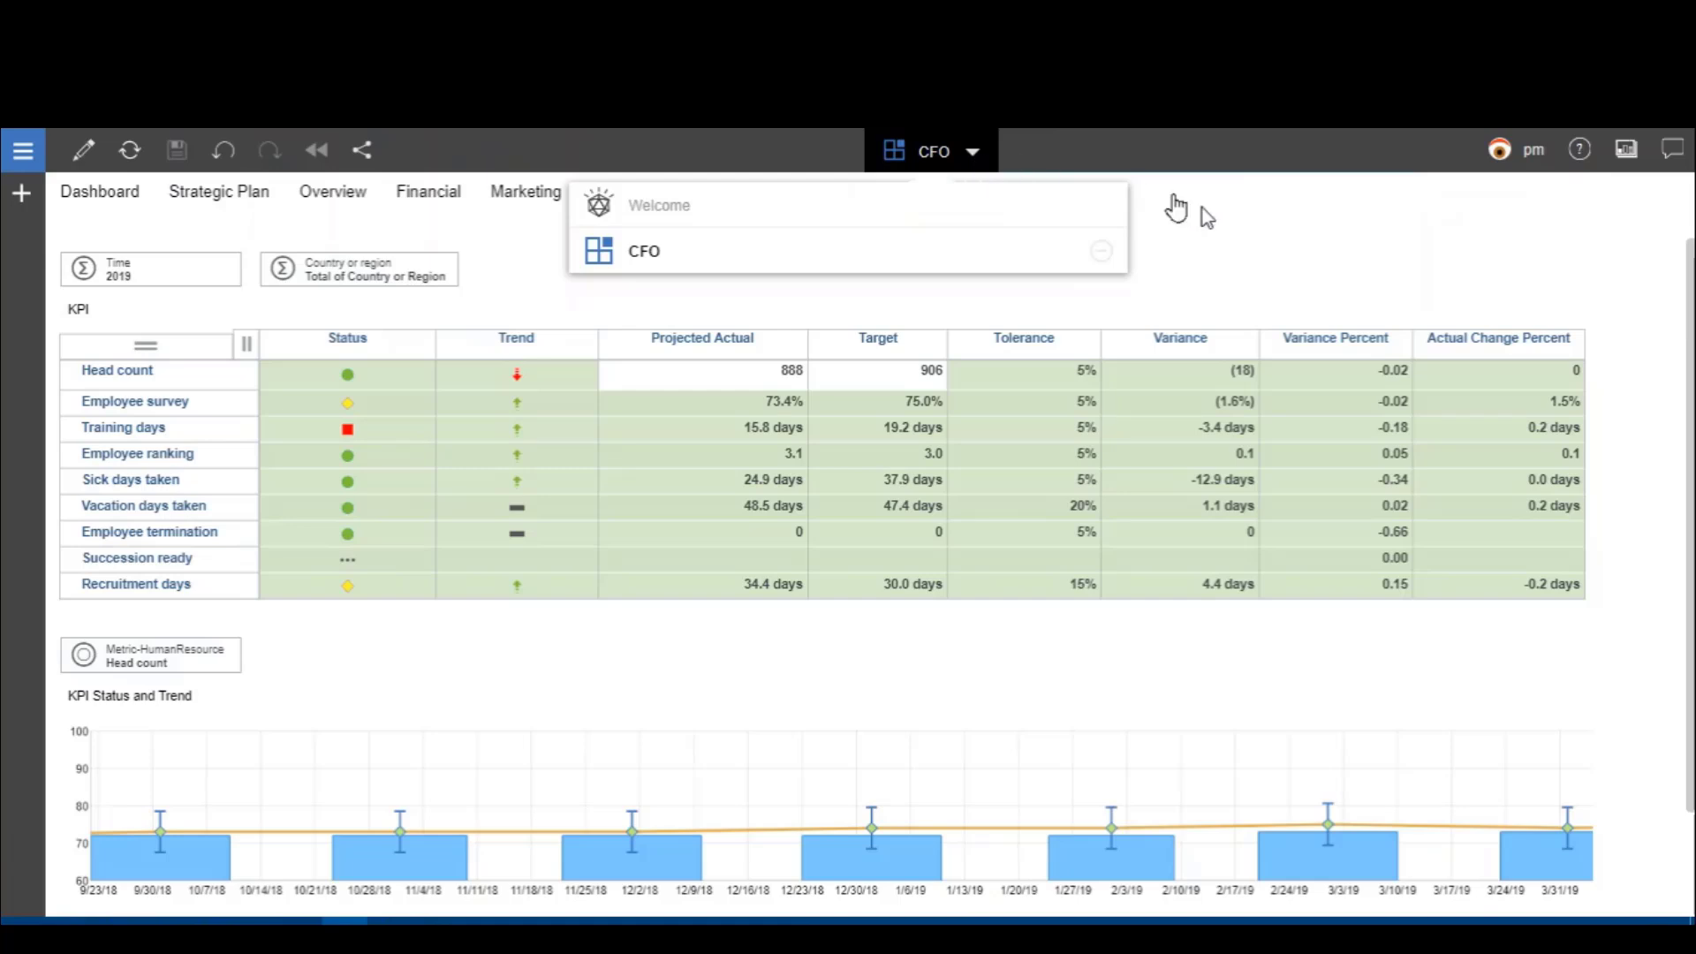
{"action": "left_click", "coordinate": [1103, 253]}
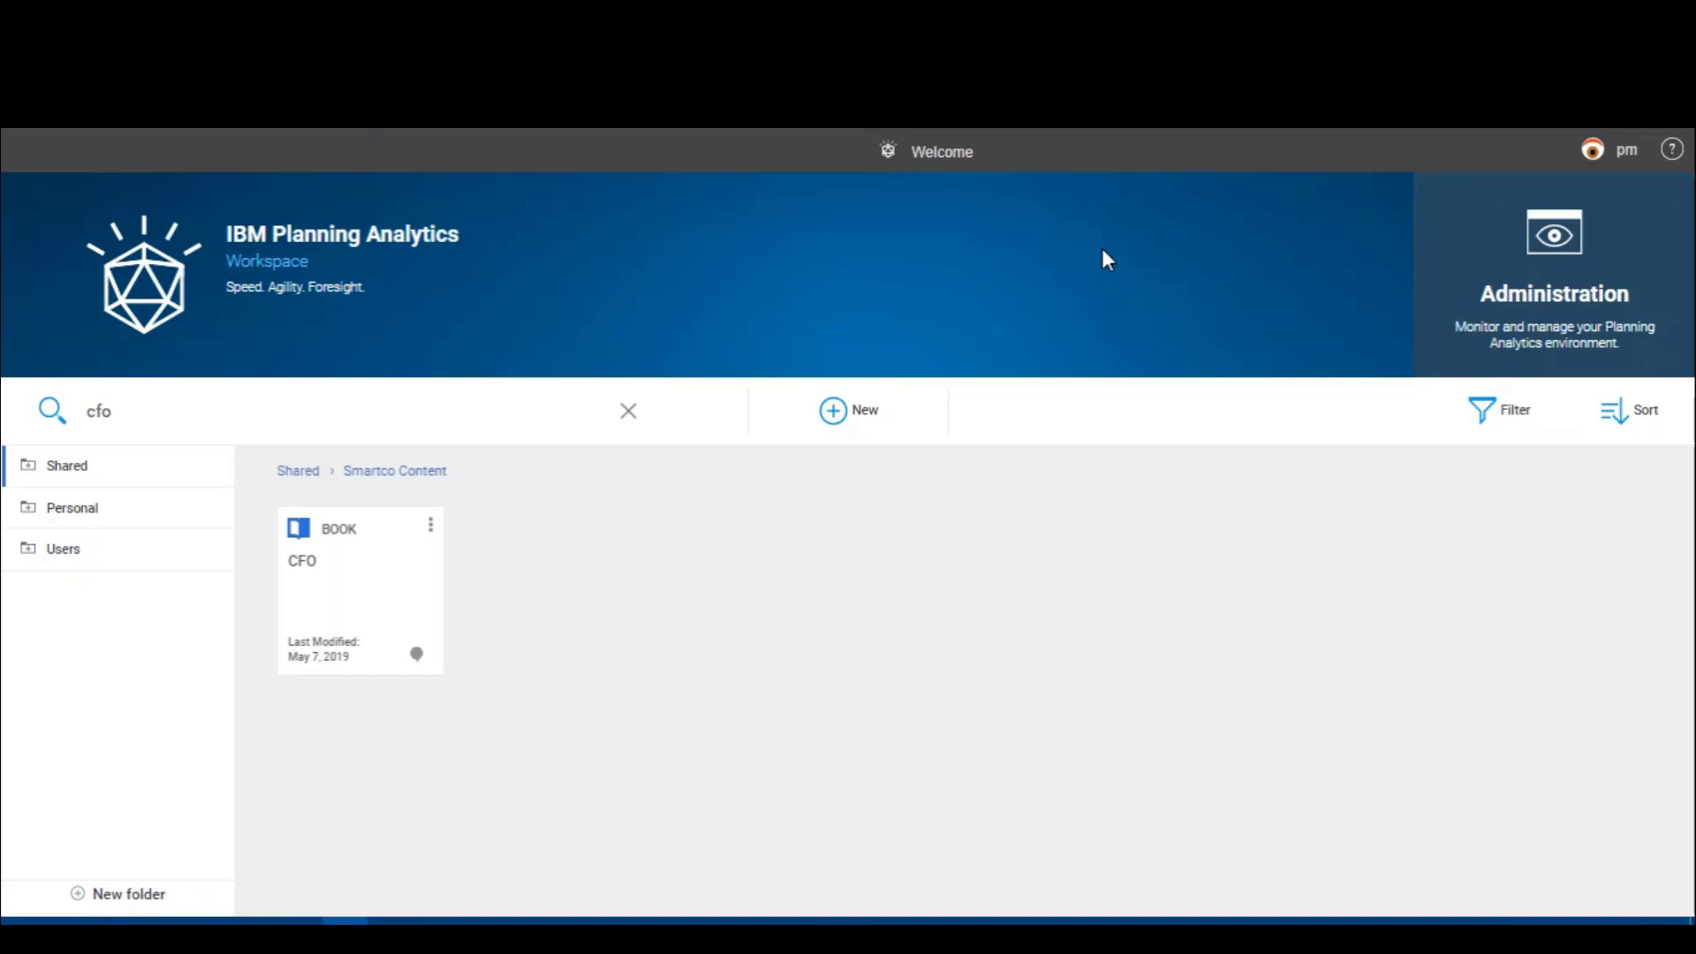
Step: Create a new book and add a second sheet to it with the Freeform template
{"action": "left_click", "coordinate": [836, 415]}
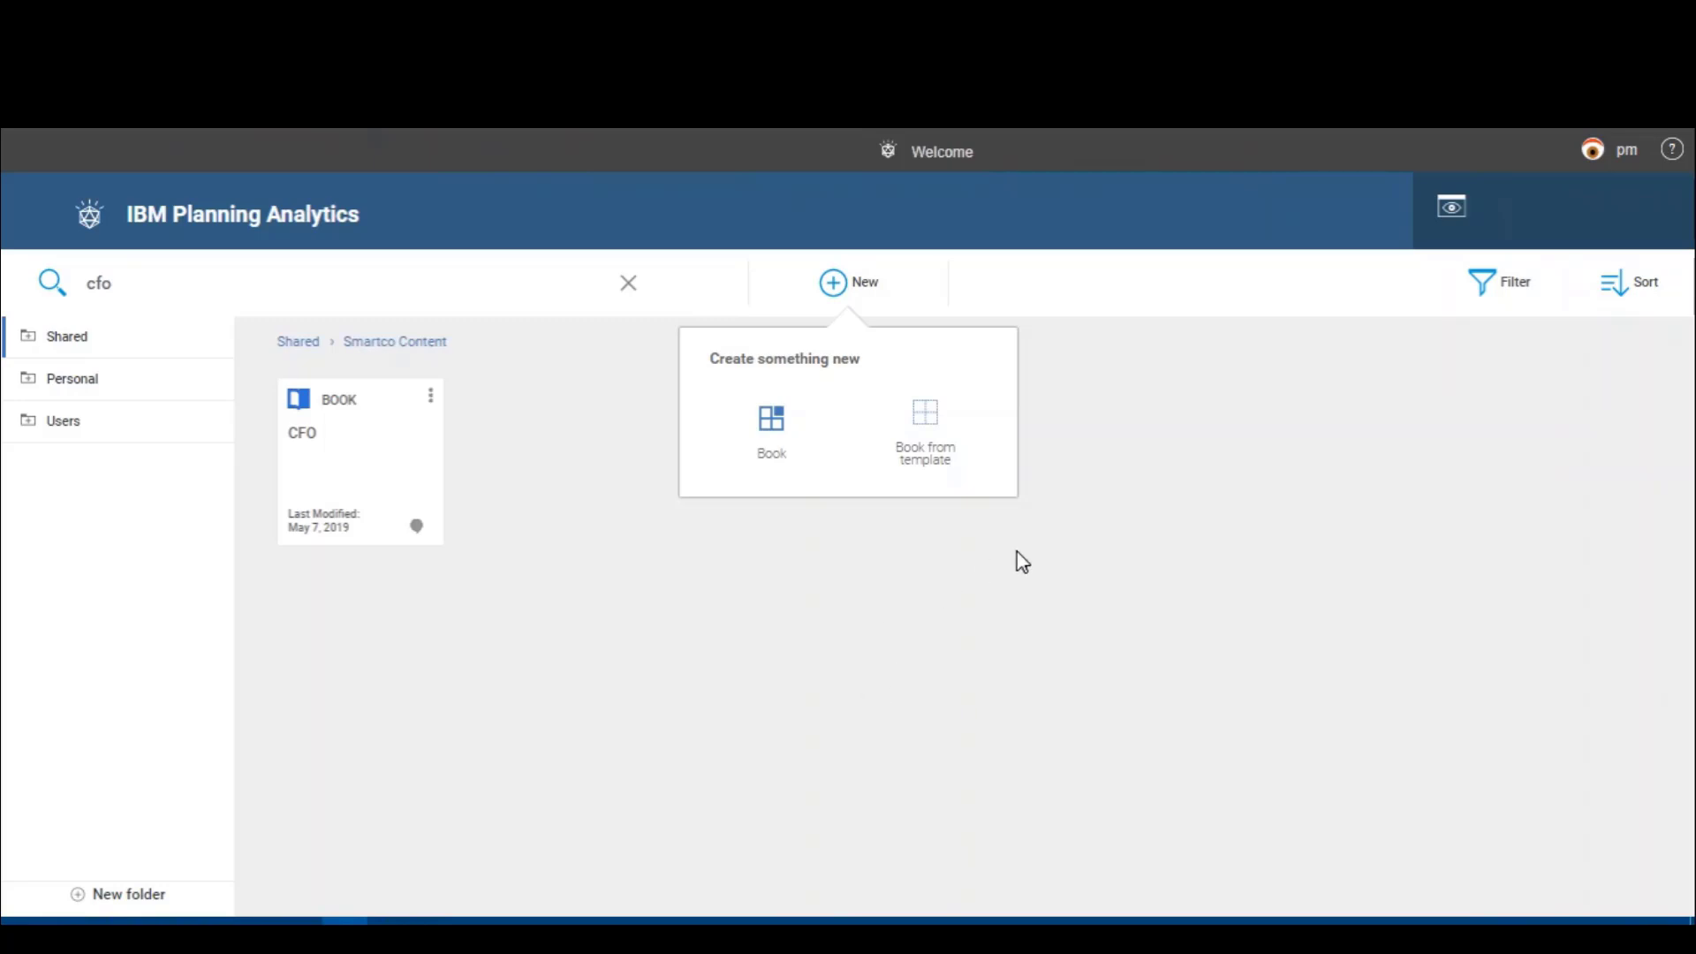
{"action": "left_click", "coordinate": [782, 438]}
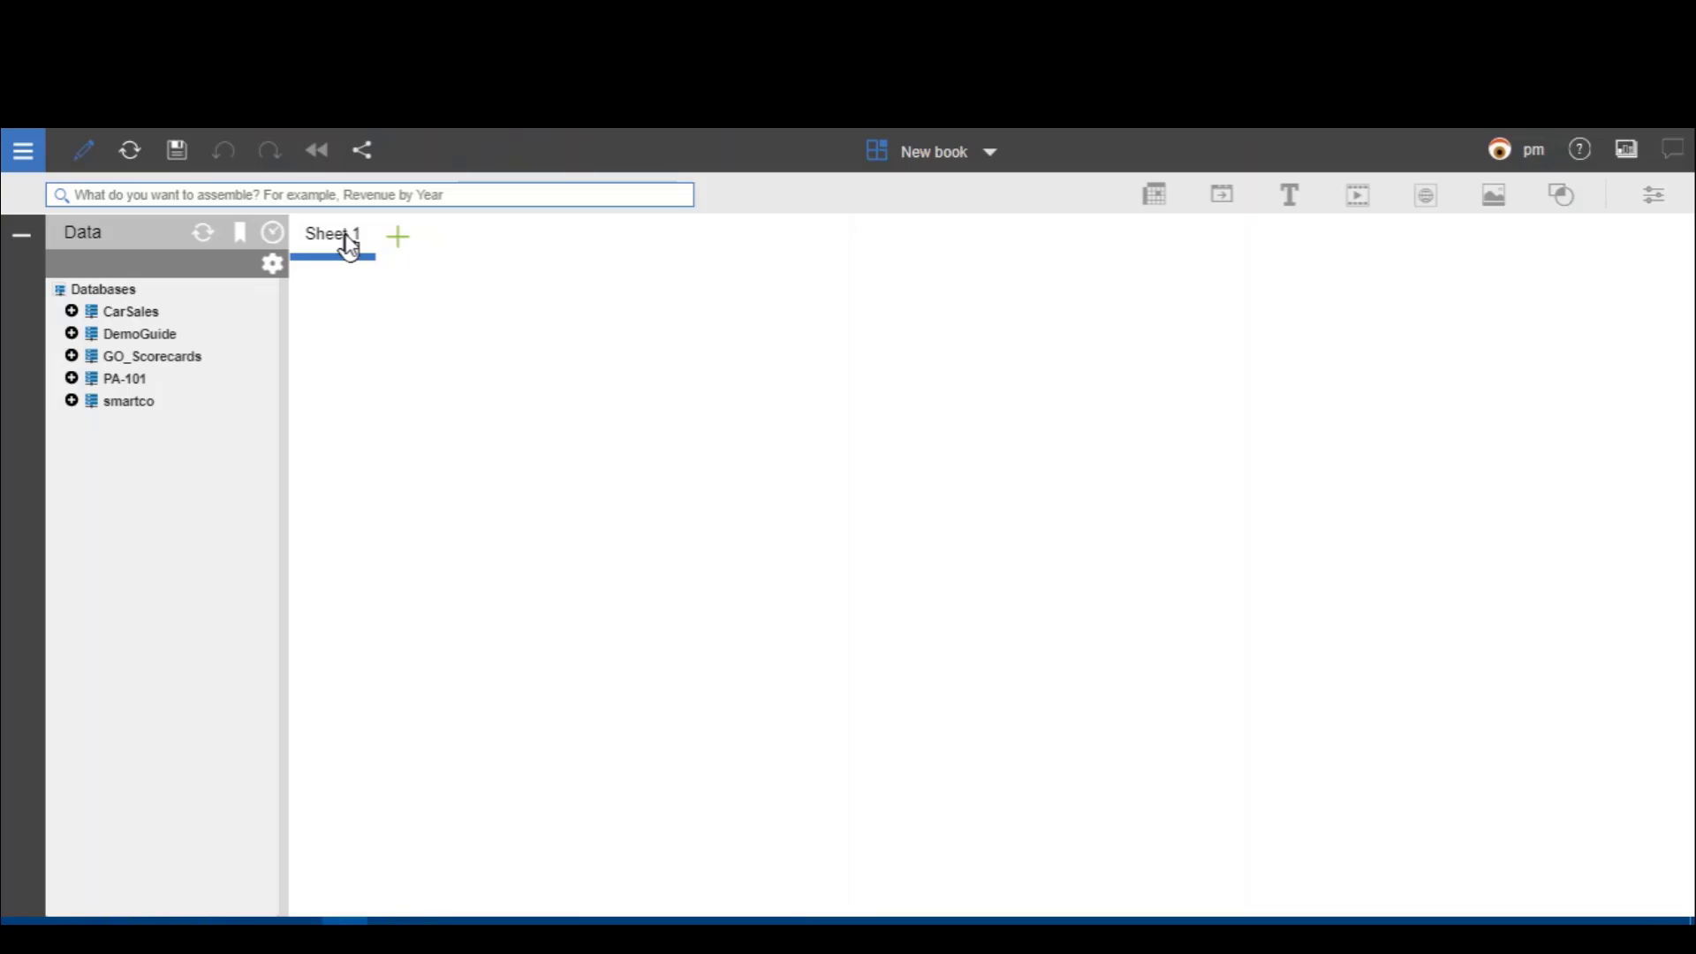
{"action": "left_click", "coordinate": [398, 237]}
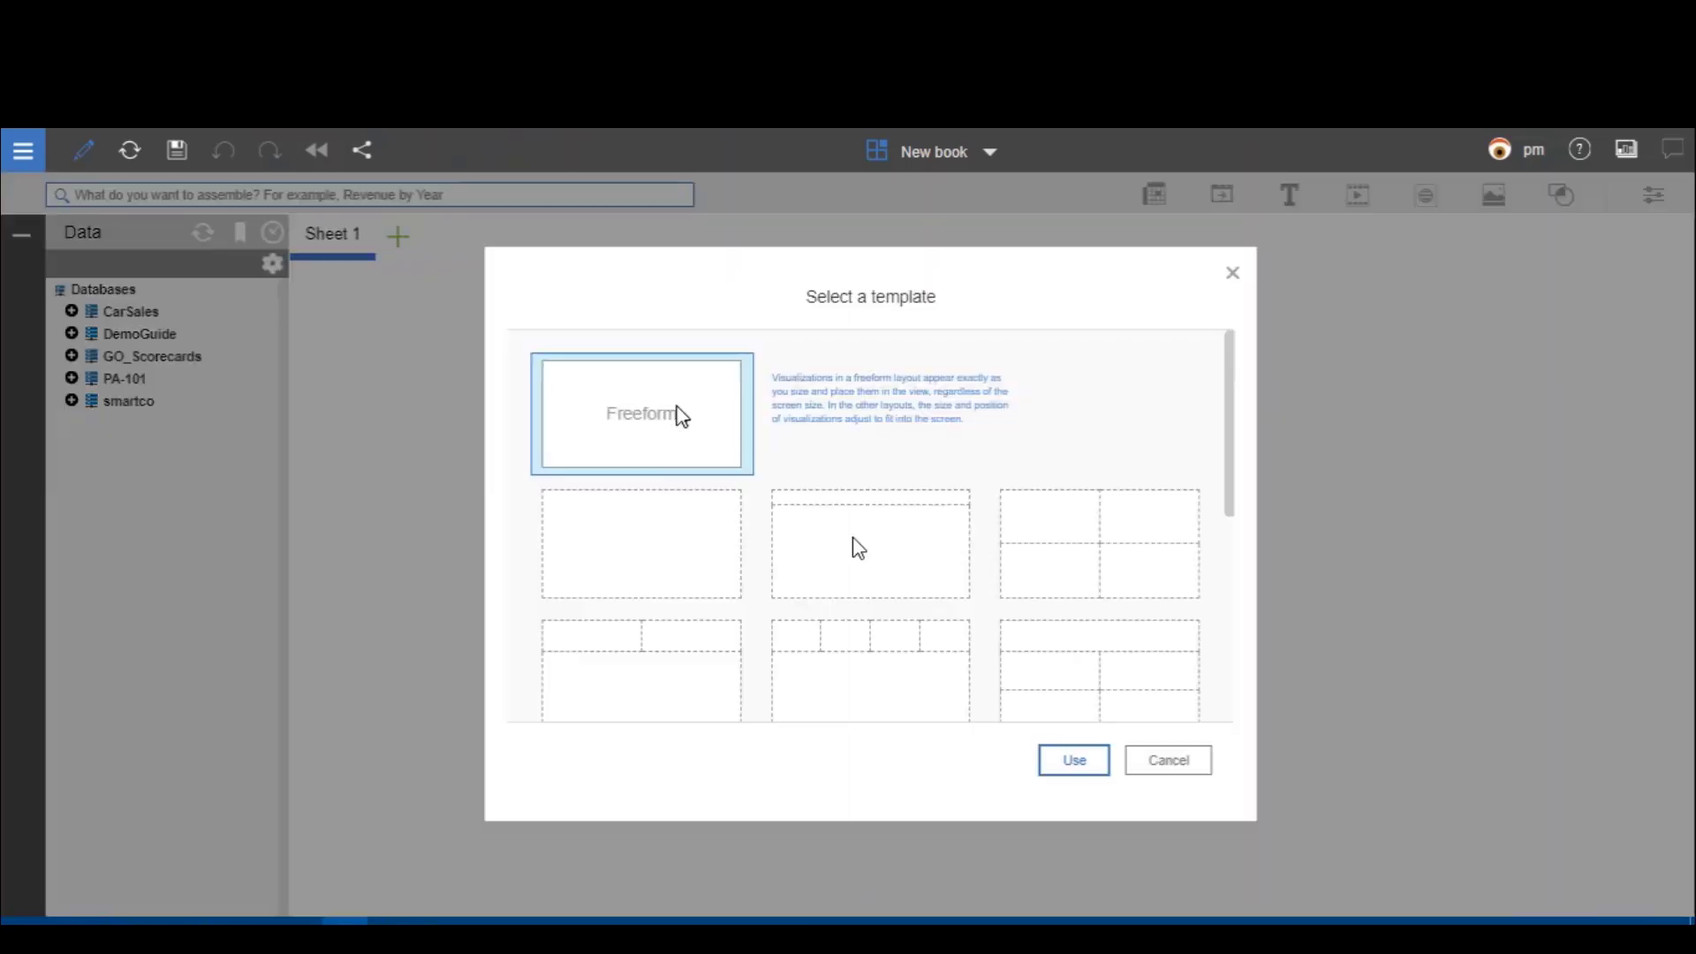
{"action": "left_click", "coordinate": [1095, 761]}
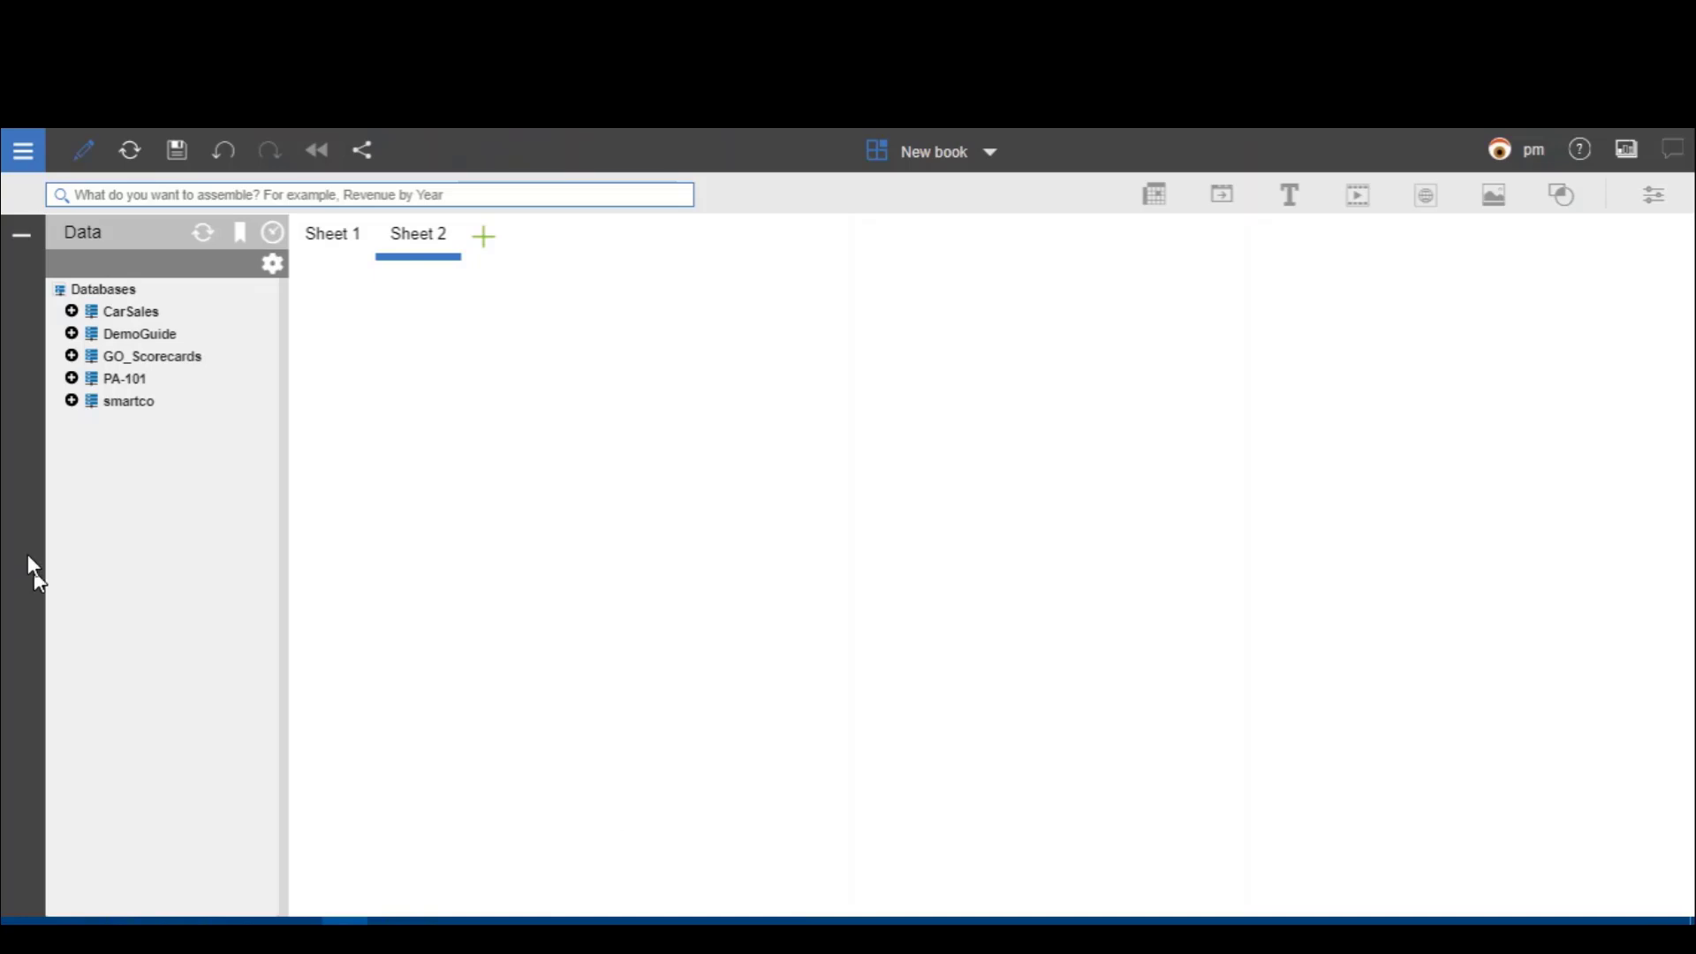
Step: Expand the smartco database's cubes down to the dimensions of the Income Statement cube
{"action": "left_click", "coordinate": [72, 402]}
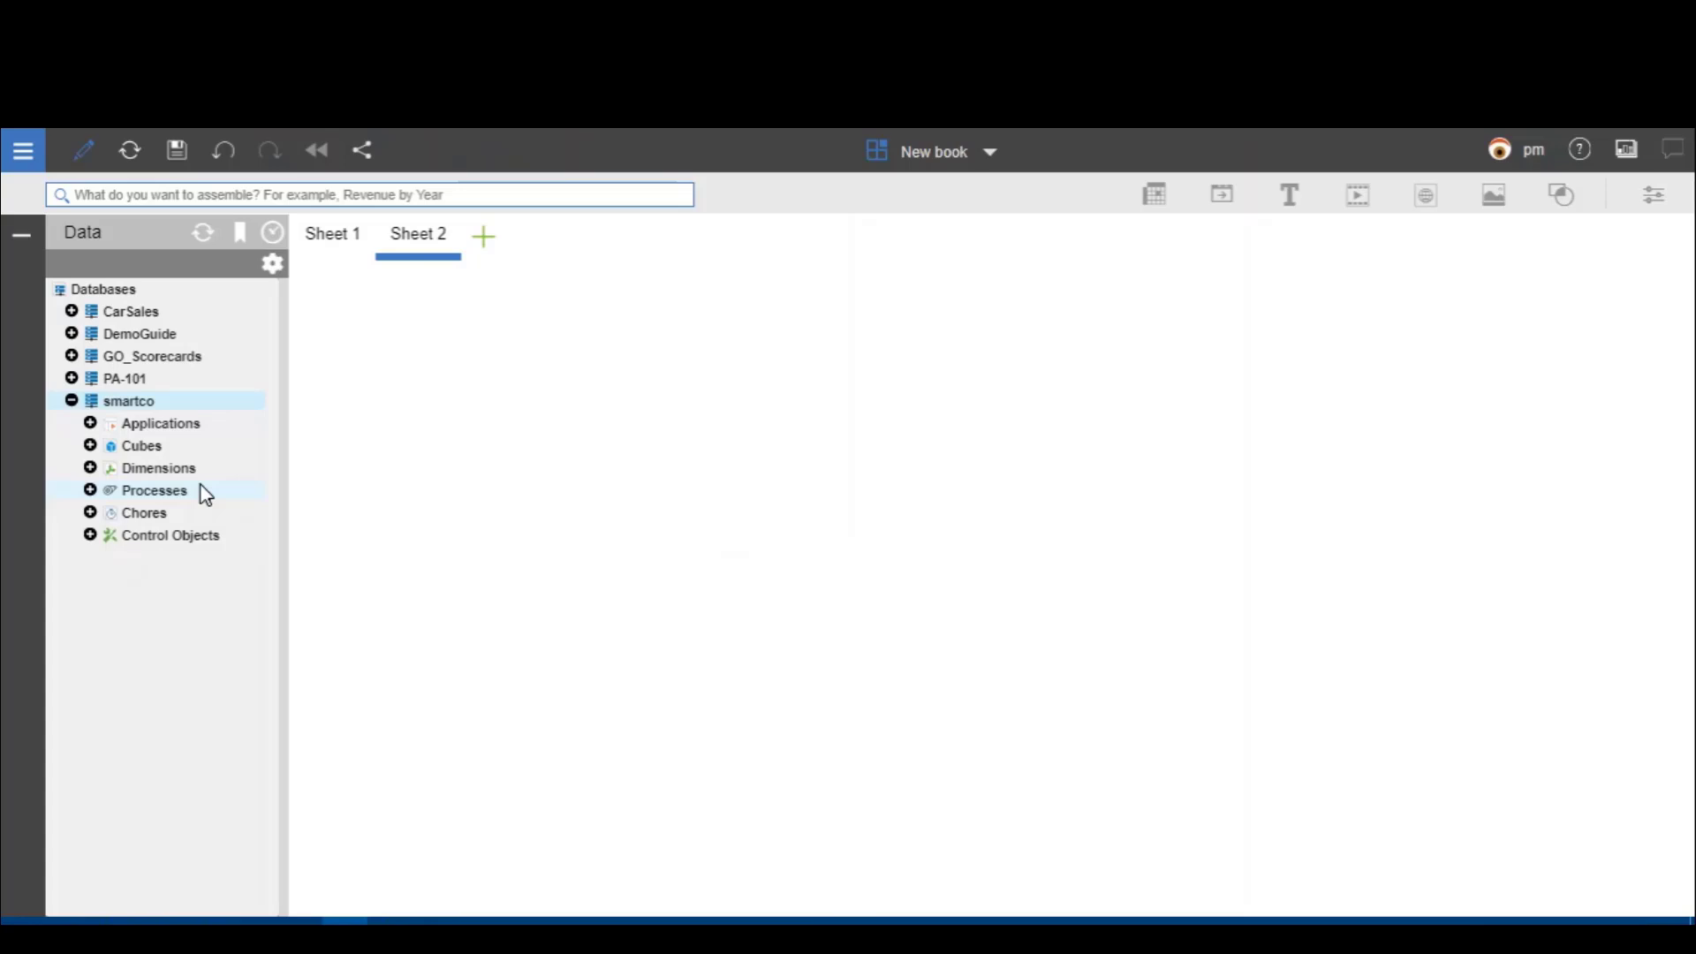
{"action": "left_click", "coordinate": [92, 447]}
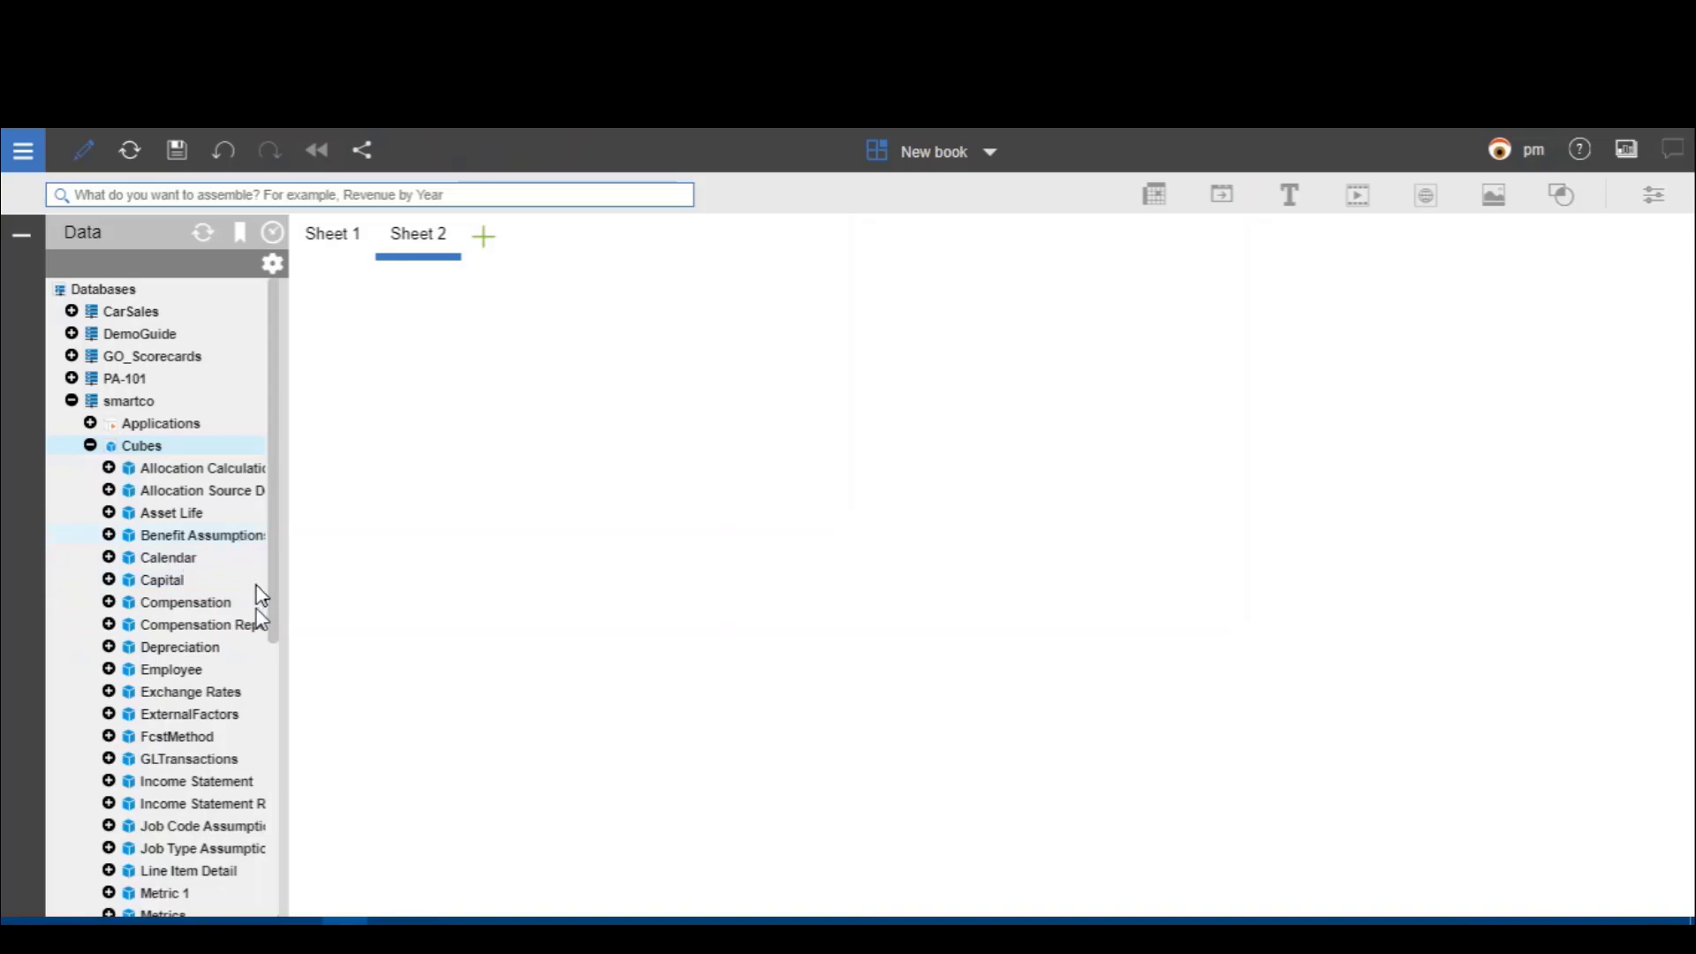
{"action": "left_click", "coordinate": [108, 781]}
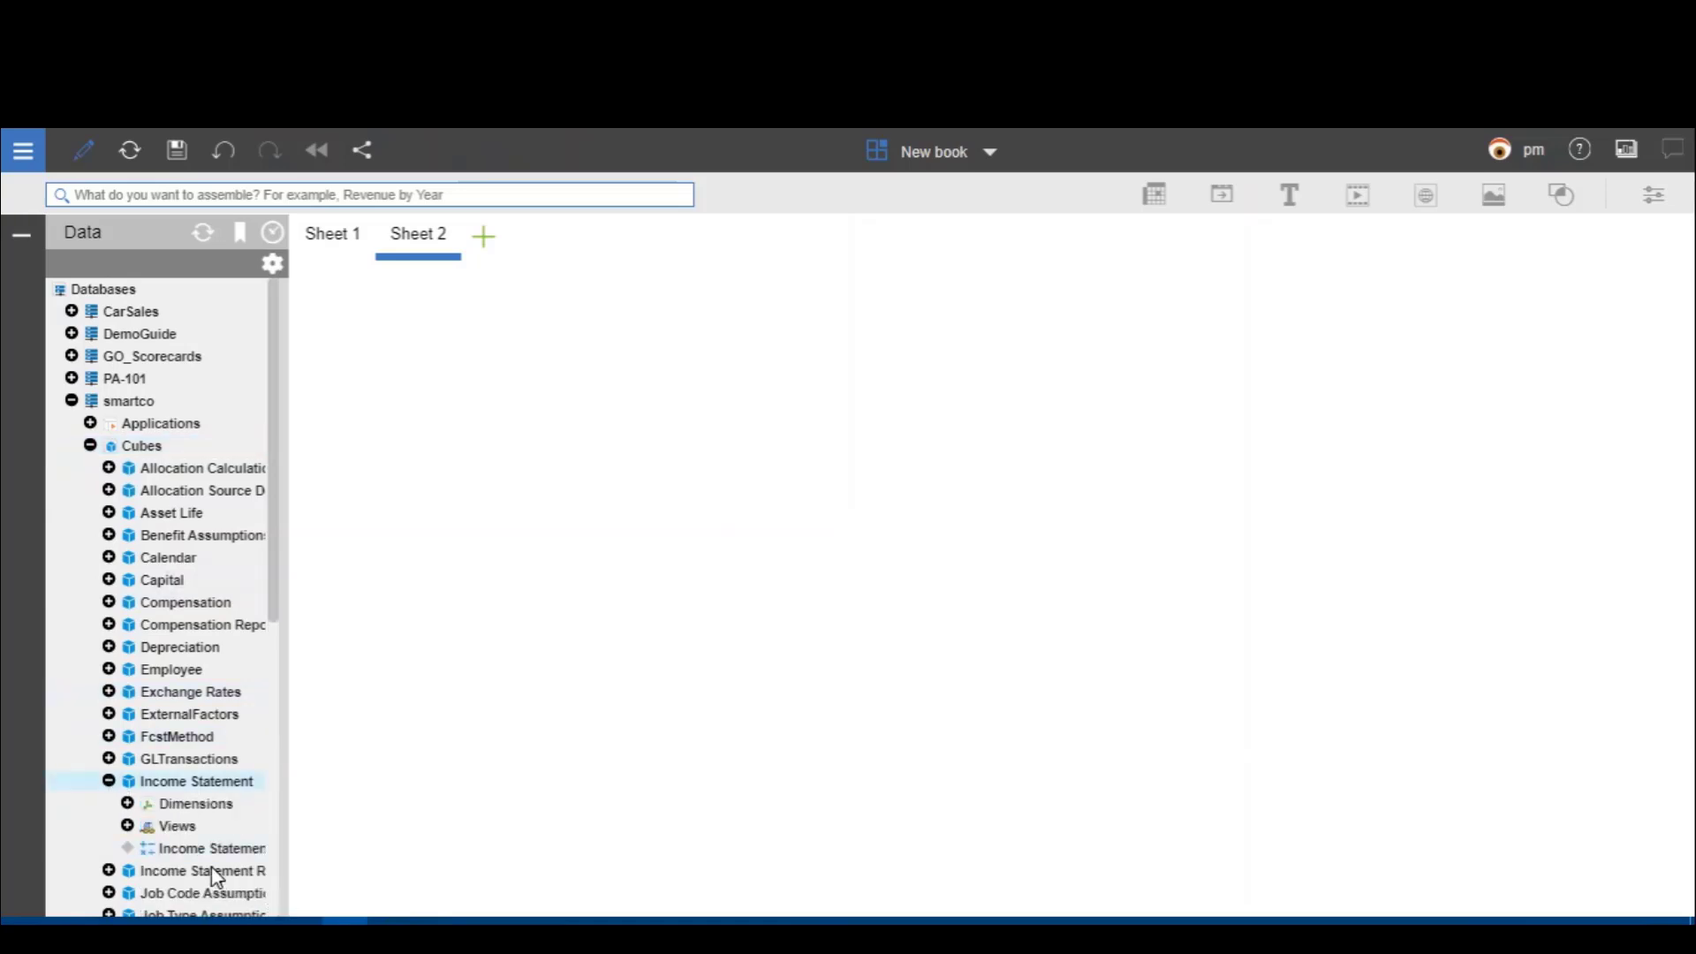
{"action": "left_click", "coordinate": [128, 803]}
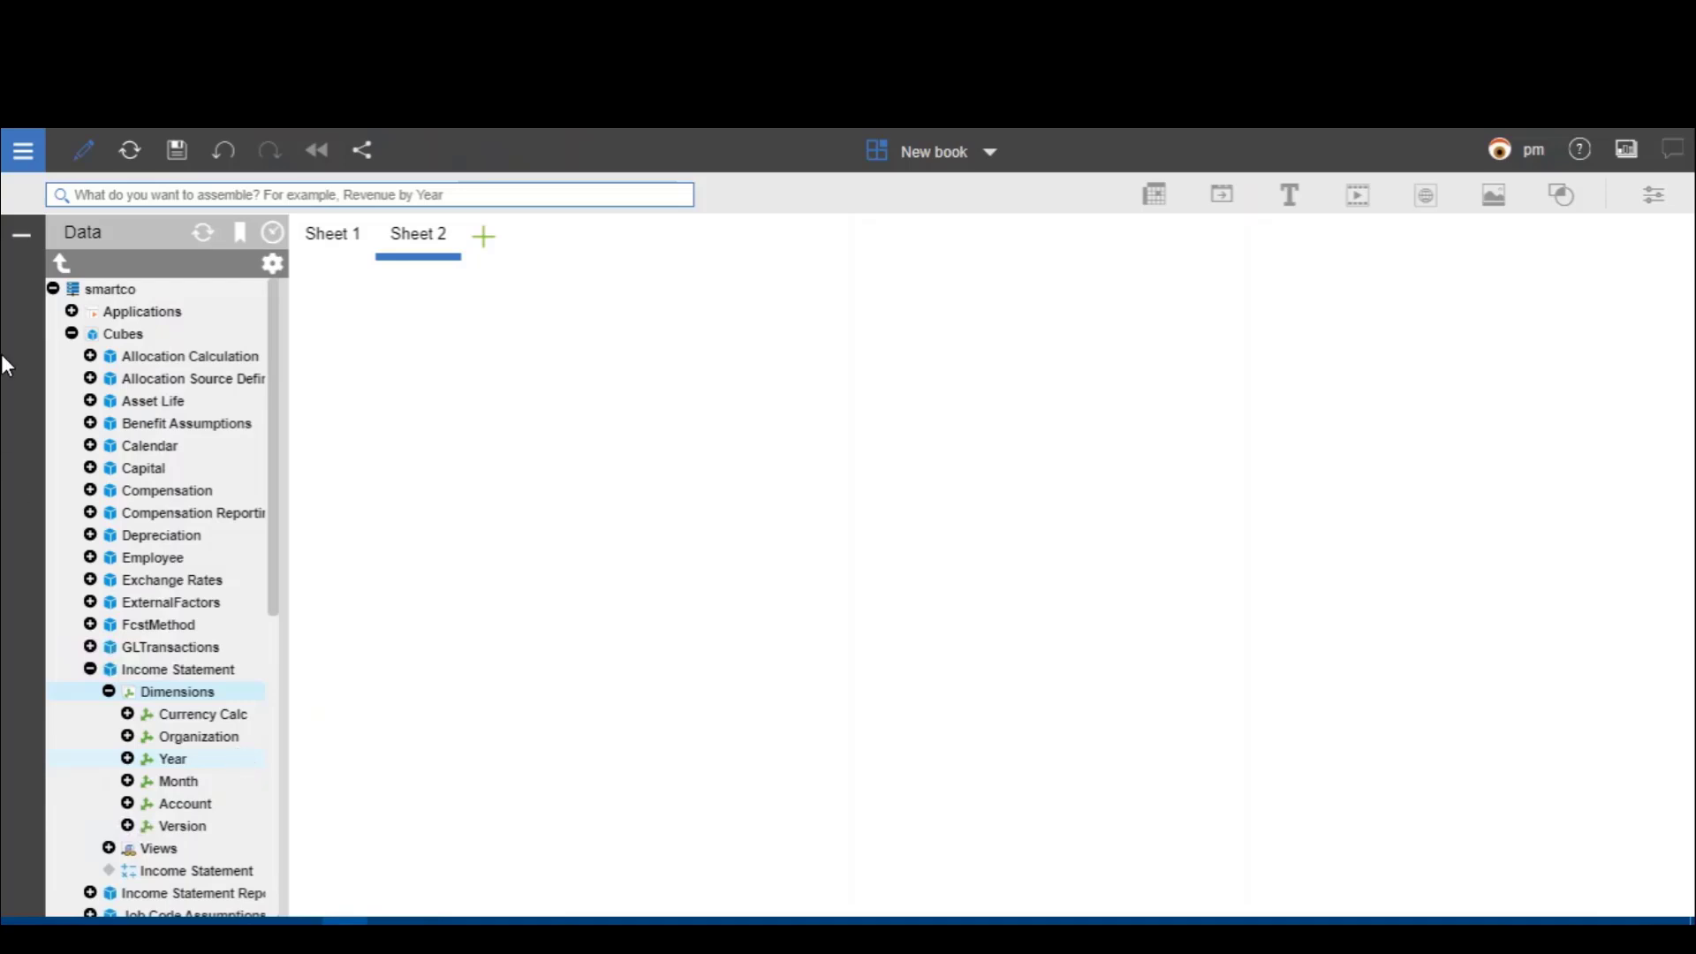
Step: Collapse smartco's cubes and place the Month dimension from its dimensions list on Sheet 2
{"action": "left_click", "coordinate": [74, 334]}
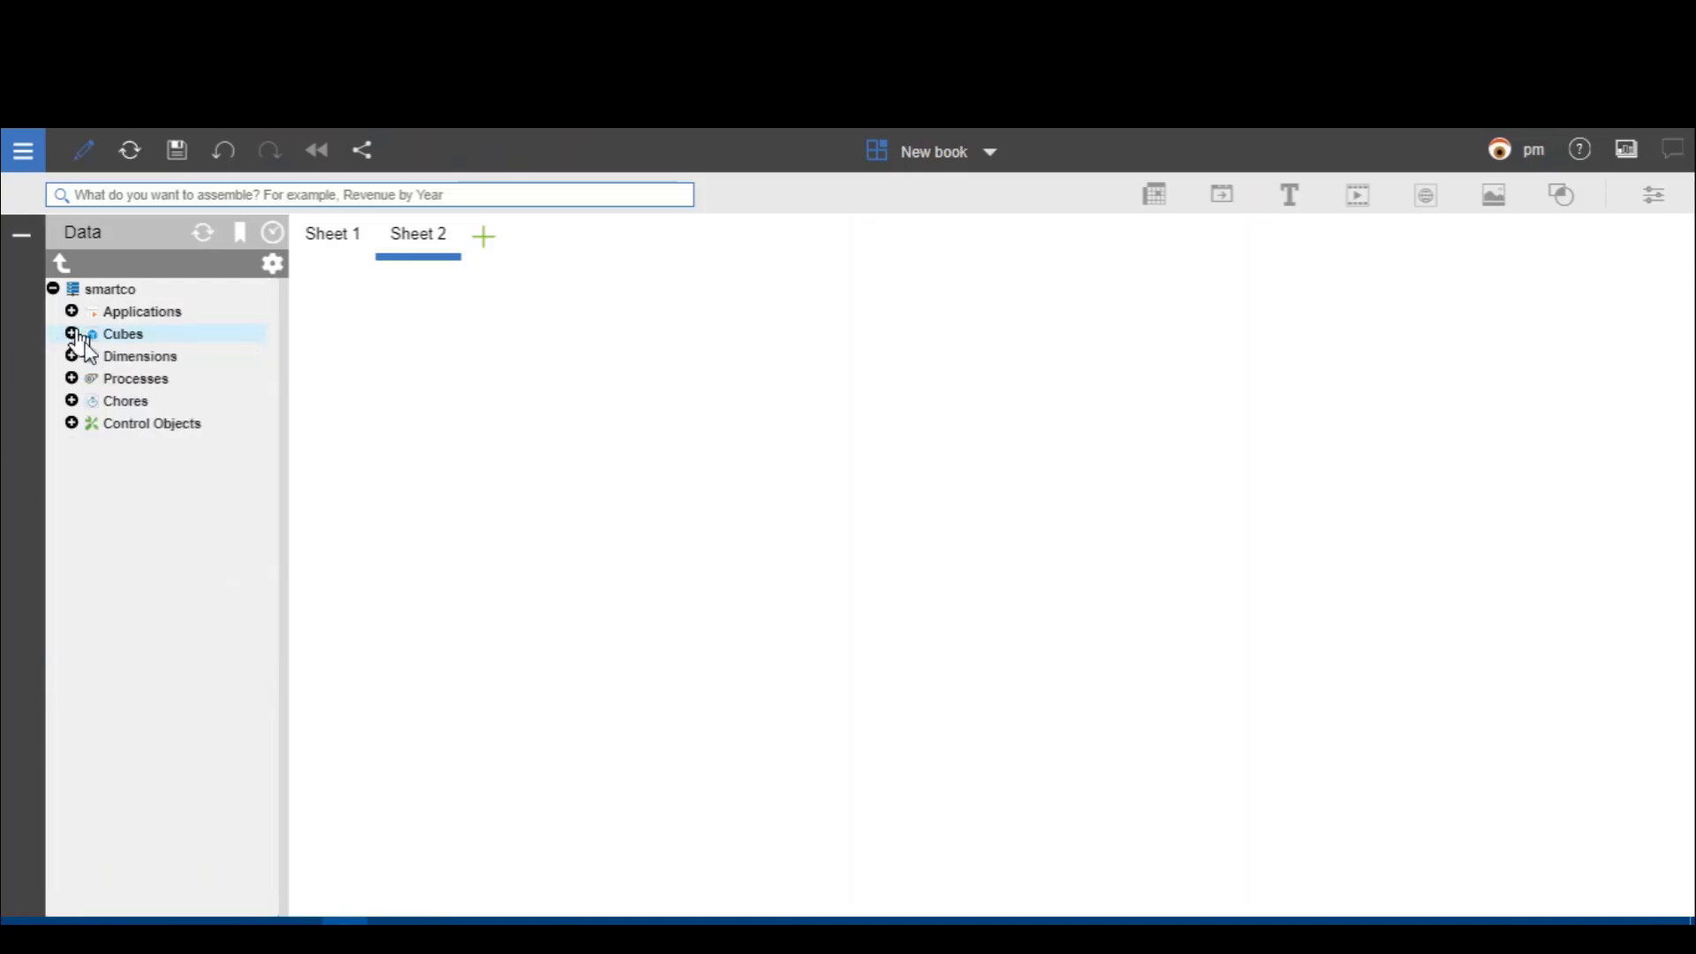
{"action": "left_click", "coordinate": [73, 356]}
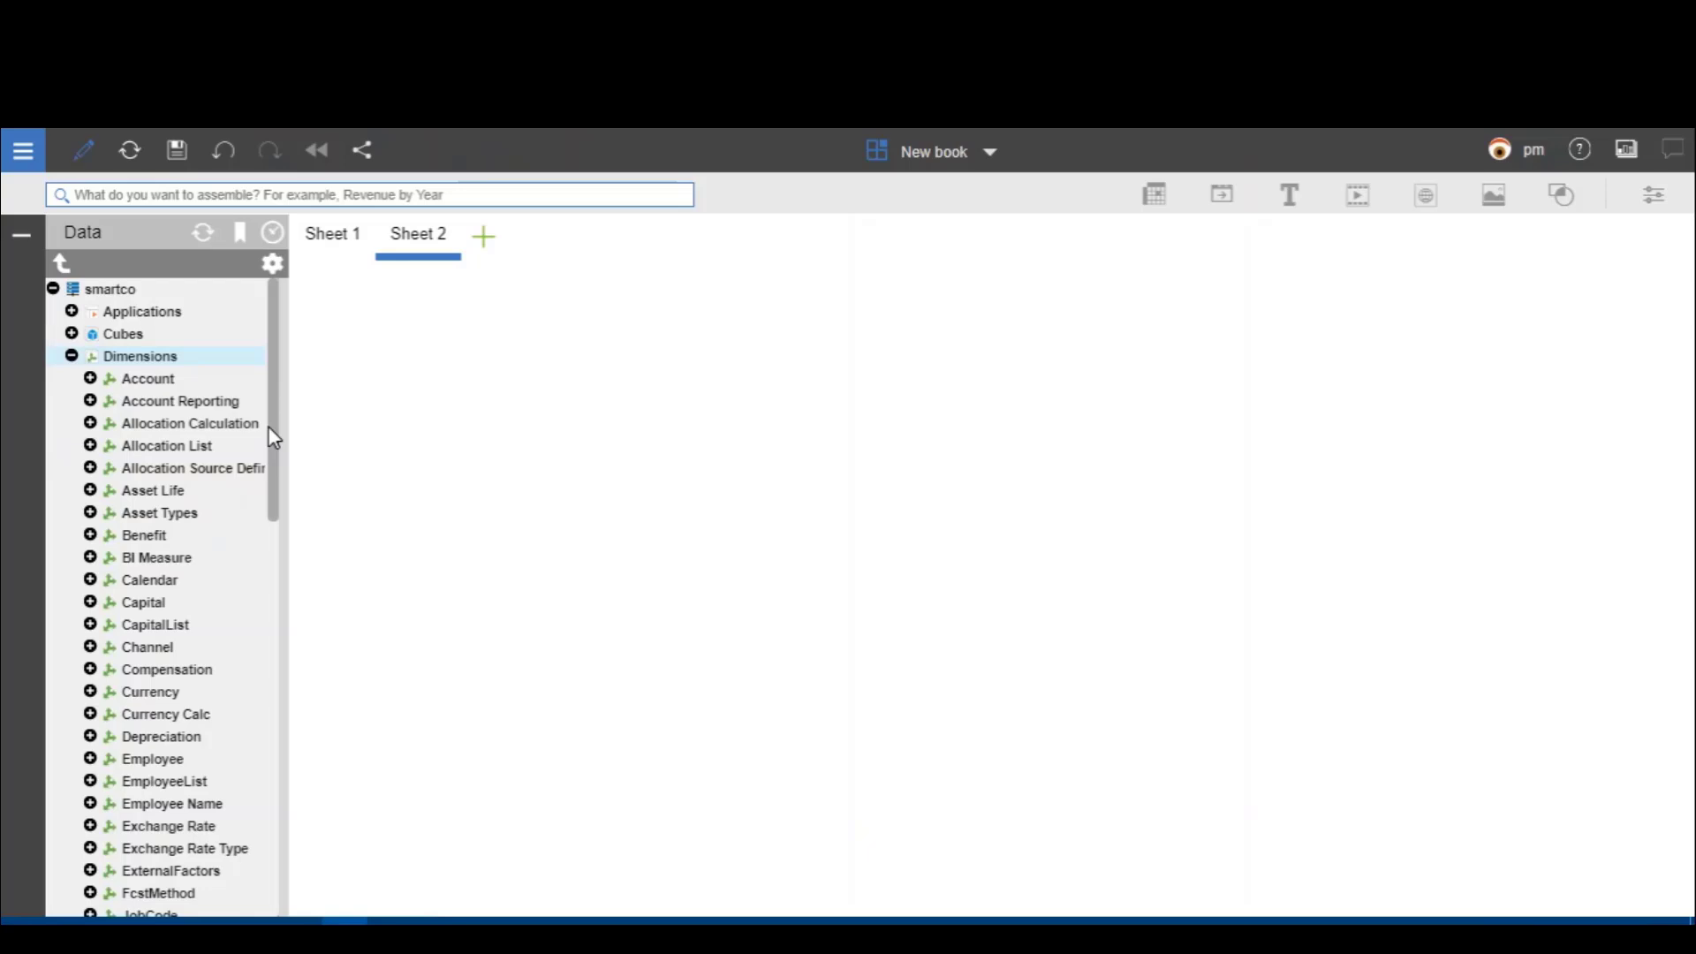
{"action": "scroll", "coordinate": [274, 469], "scroll_direction": "down", "scroll_amount": 3}
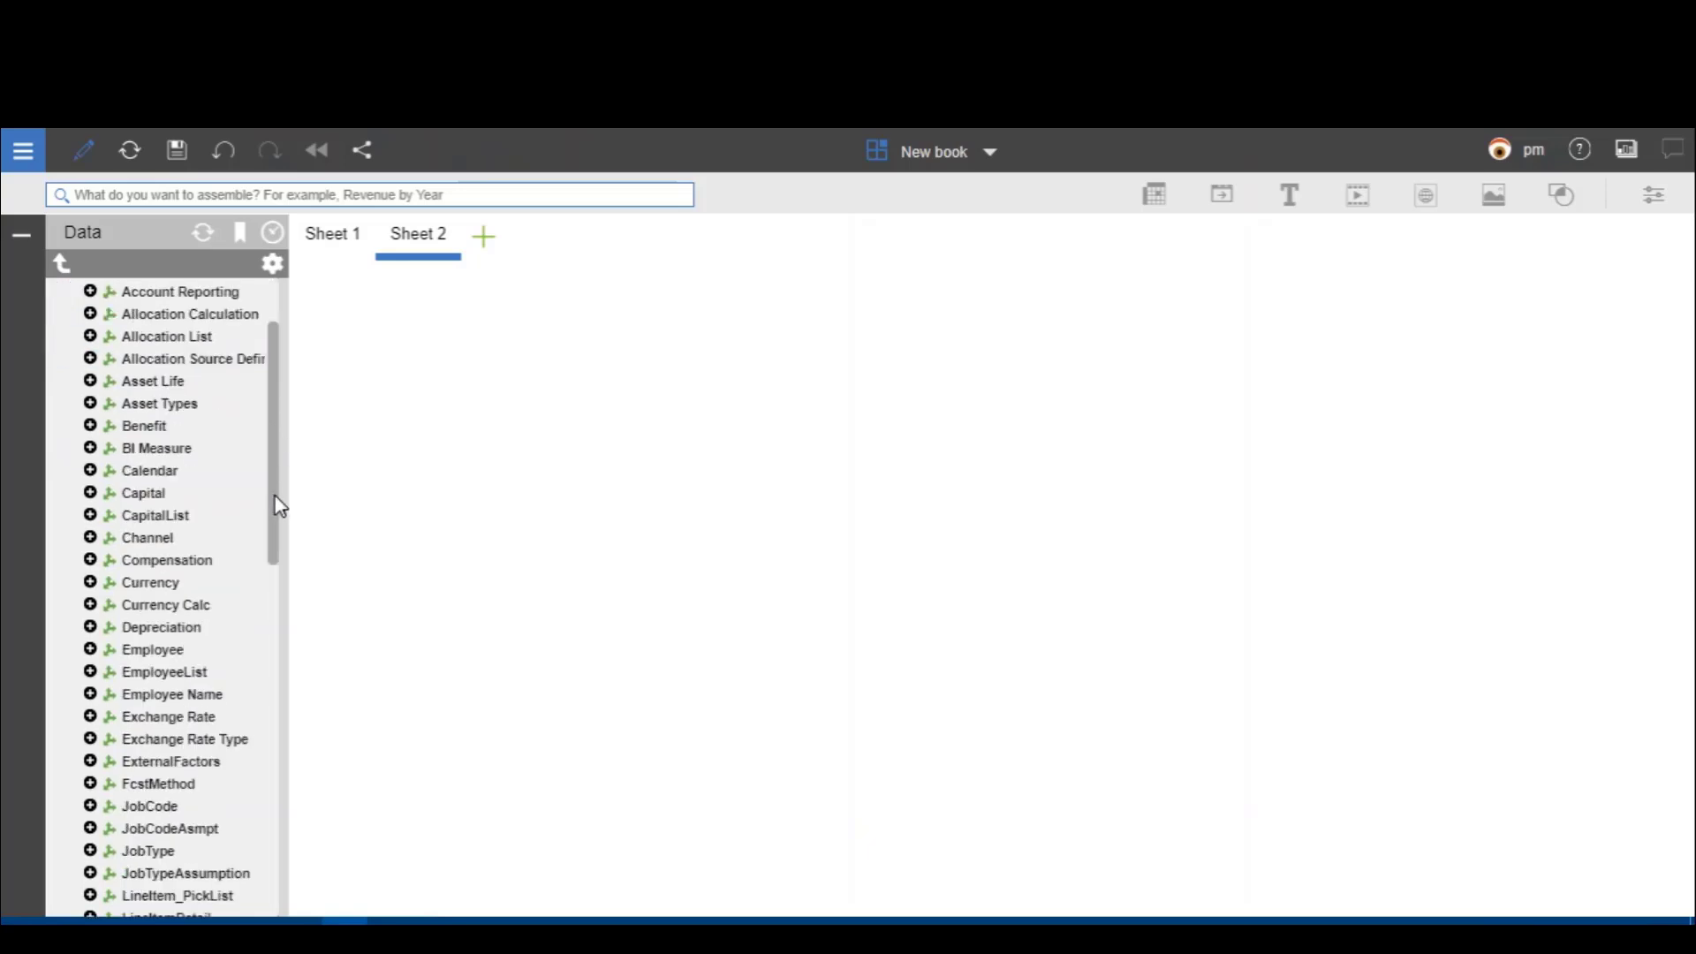
{"action": "scroll", "coordinate": [279, 555], "scroll_direction": "down", "scroll_amount": 2}
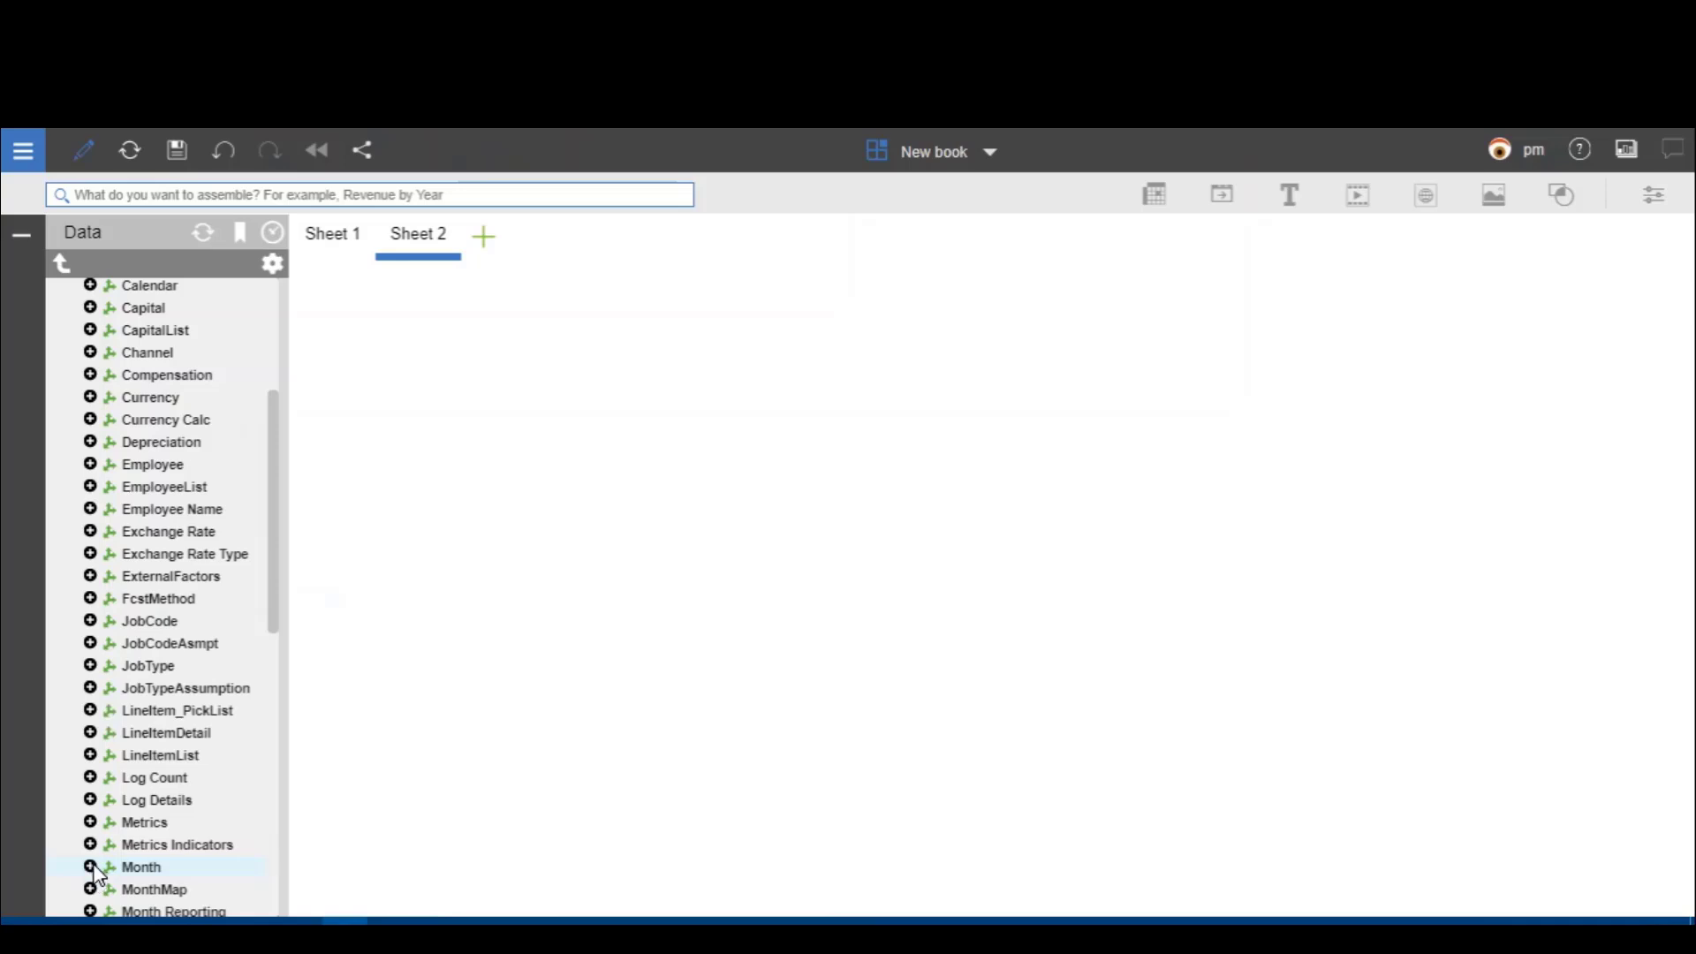
{"action": "left_click", "coordinate": [91, 868]}
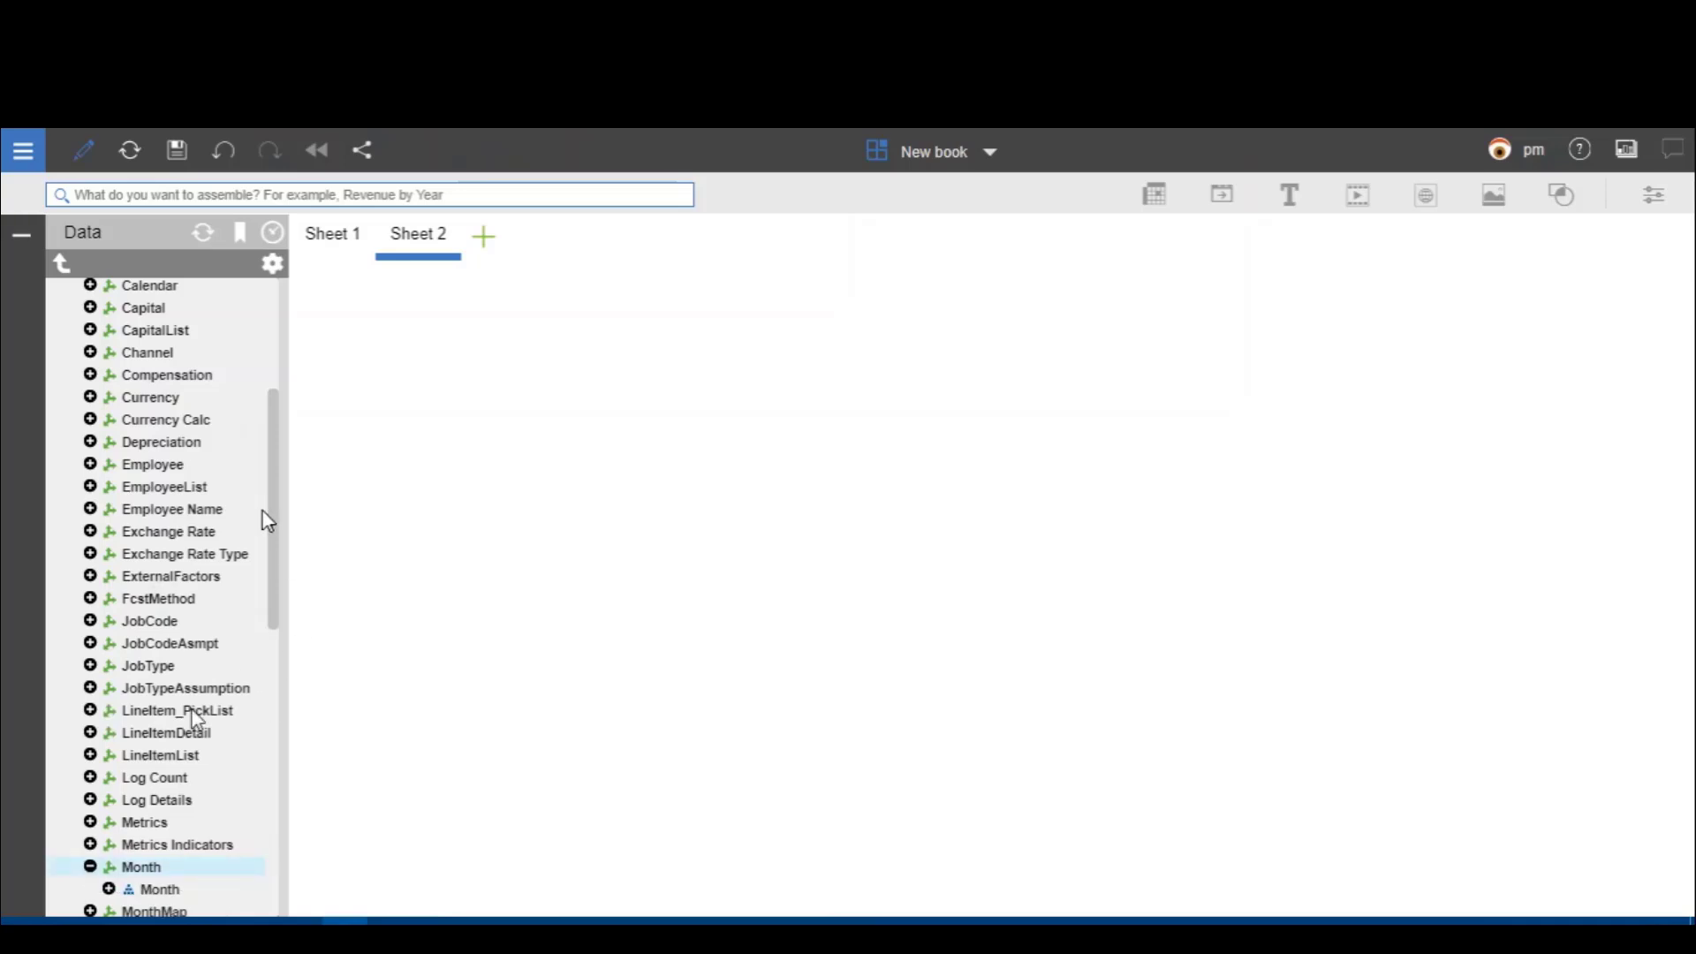
{"action": "left_click_drag", "start_coordinate": [144, 867], "coordinate": [687, 319]}
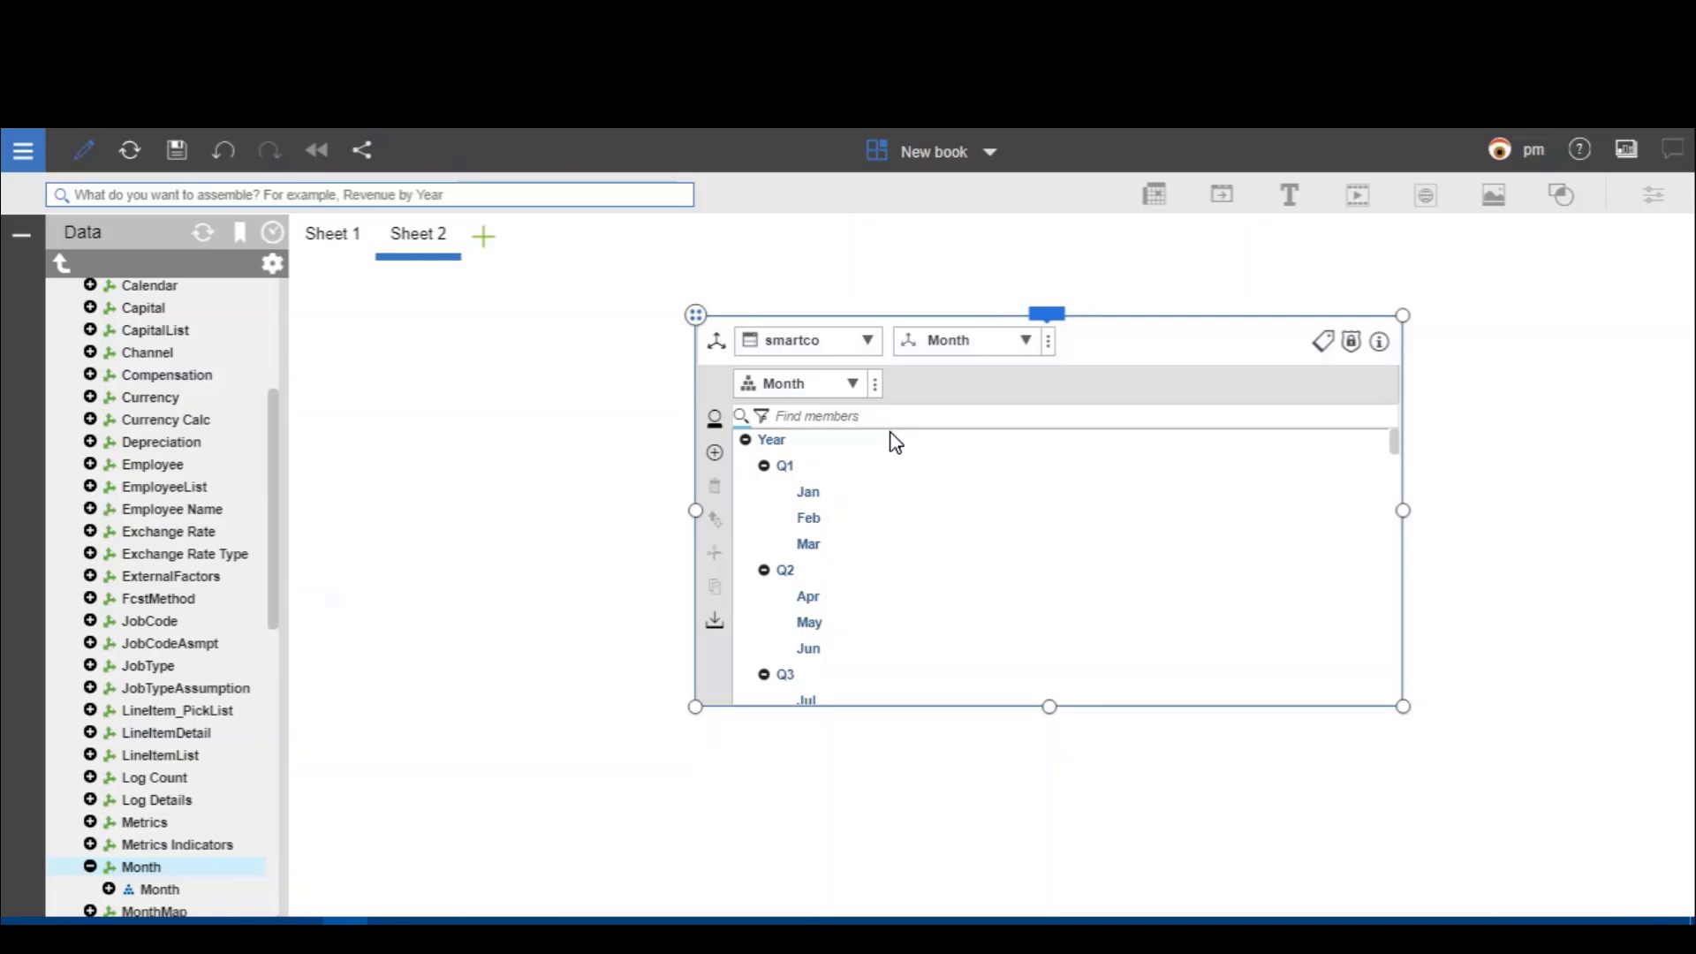
Step: Delete the Month dimension editor from Sheet 2 and return to the start of the smartco data tree
{"action": "left_click", "coordinate": [1047, 320]}
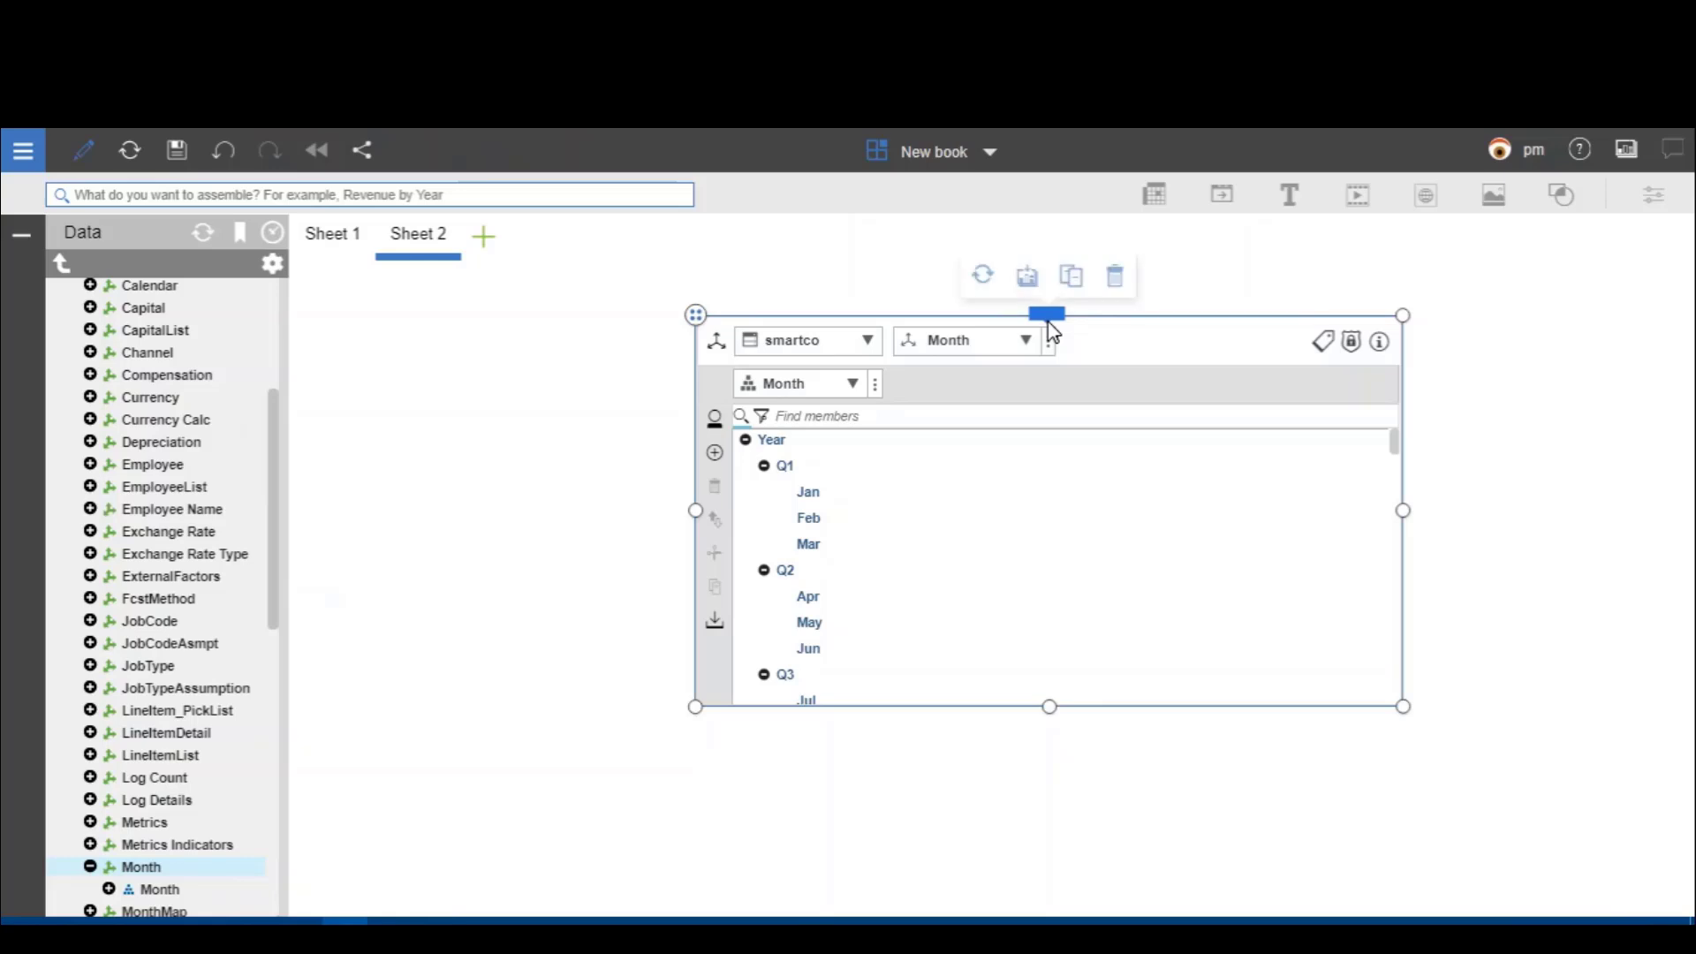
{"action": "left_click", "coordinate": [1118, 280]}
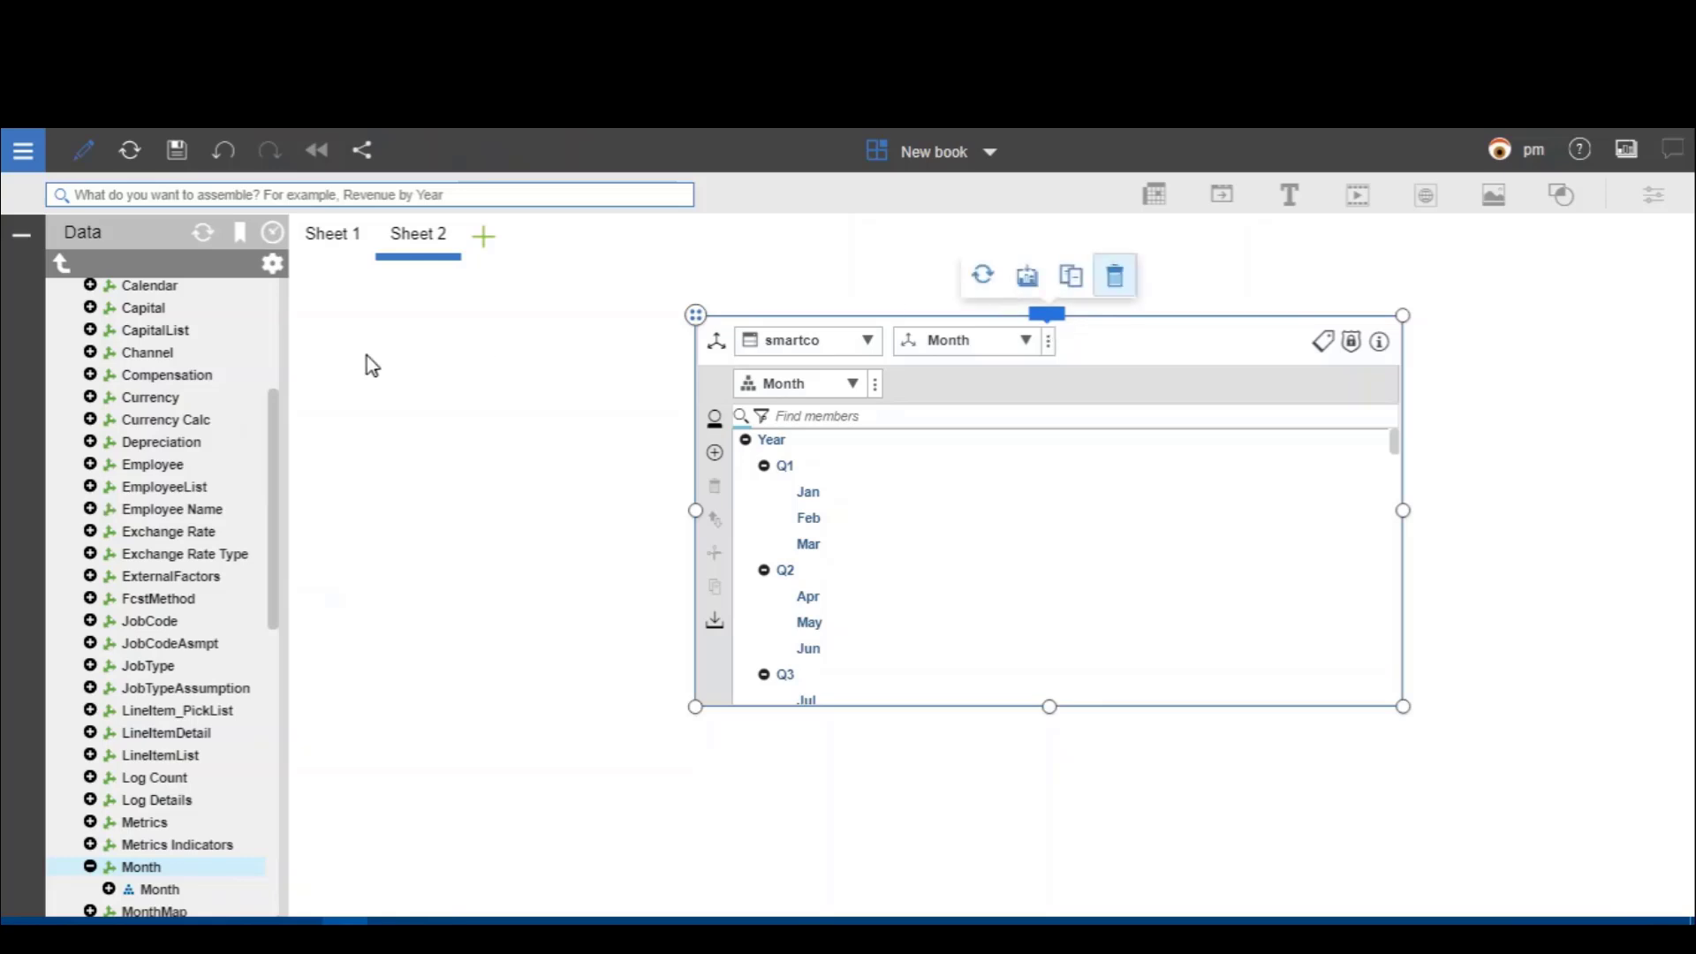
{"action": "left_click", "coordinate": [275, 310]}
{"action": "scroll", "coordinate": [67, 351], "scroll_direction": "up", "scroll_amount": 1}
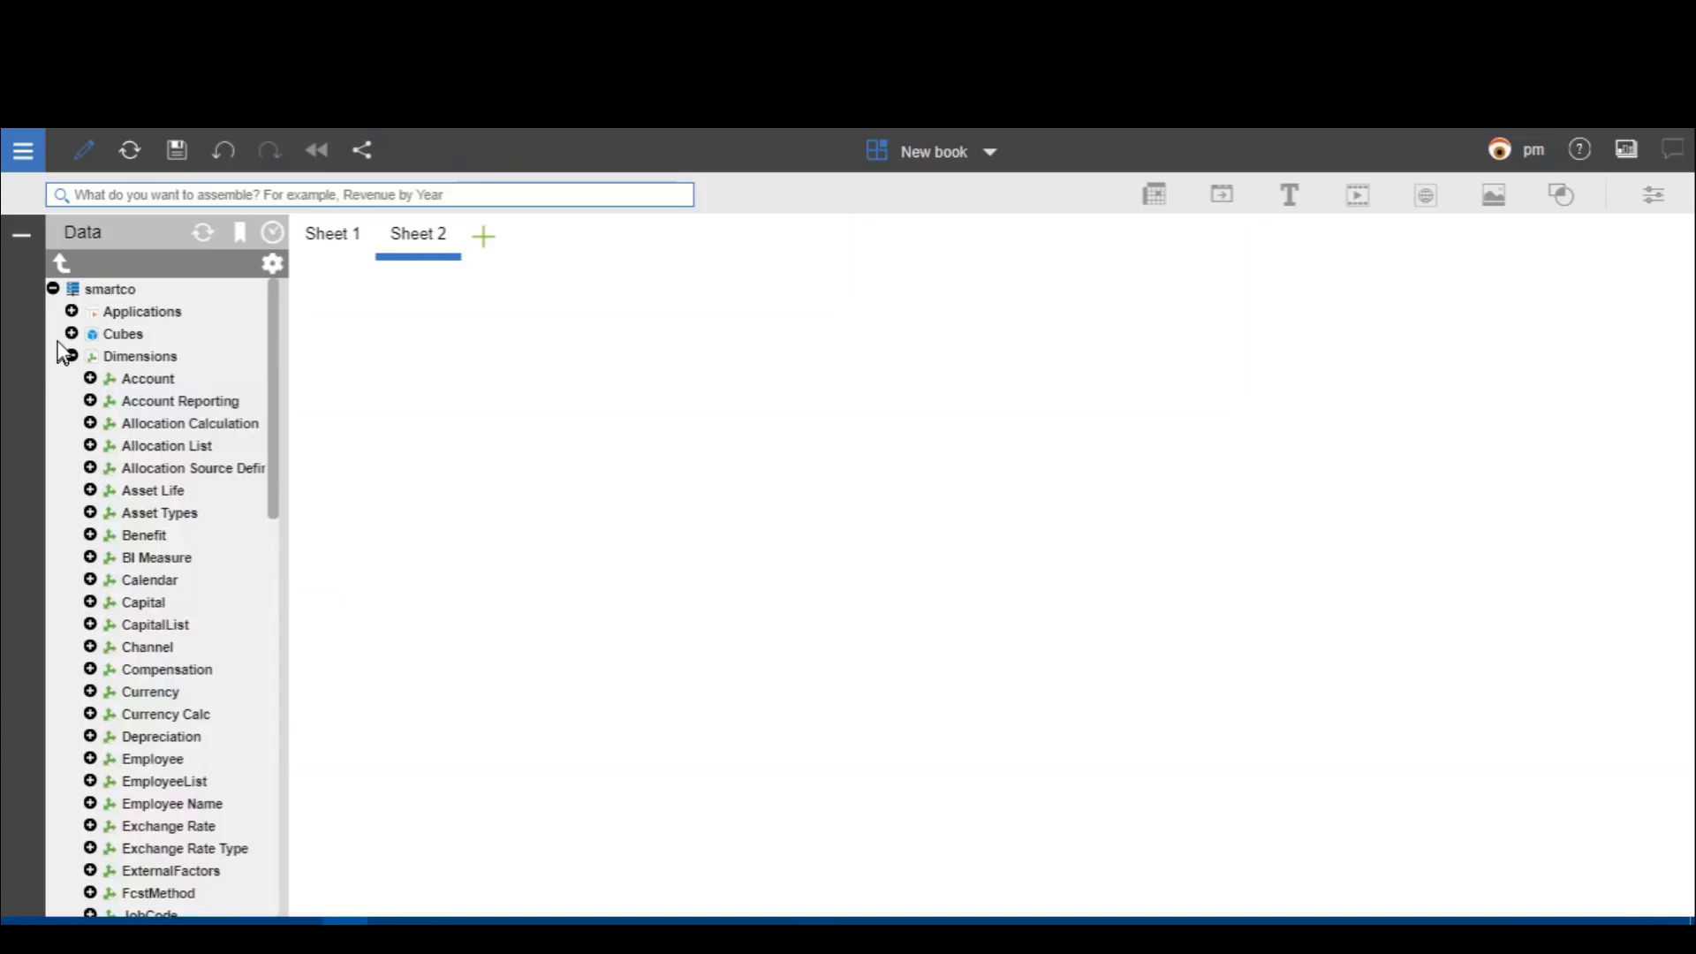
Step: Return from smartco to the full database list and create a dimension named Period in the PA-101 database
{"action": "left_click", "coordinate": [52, 288]}
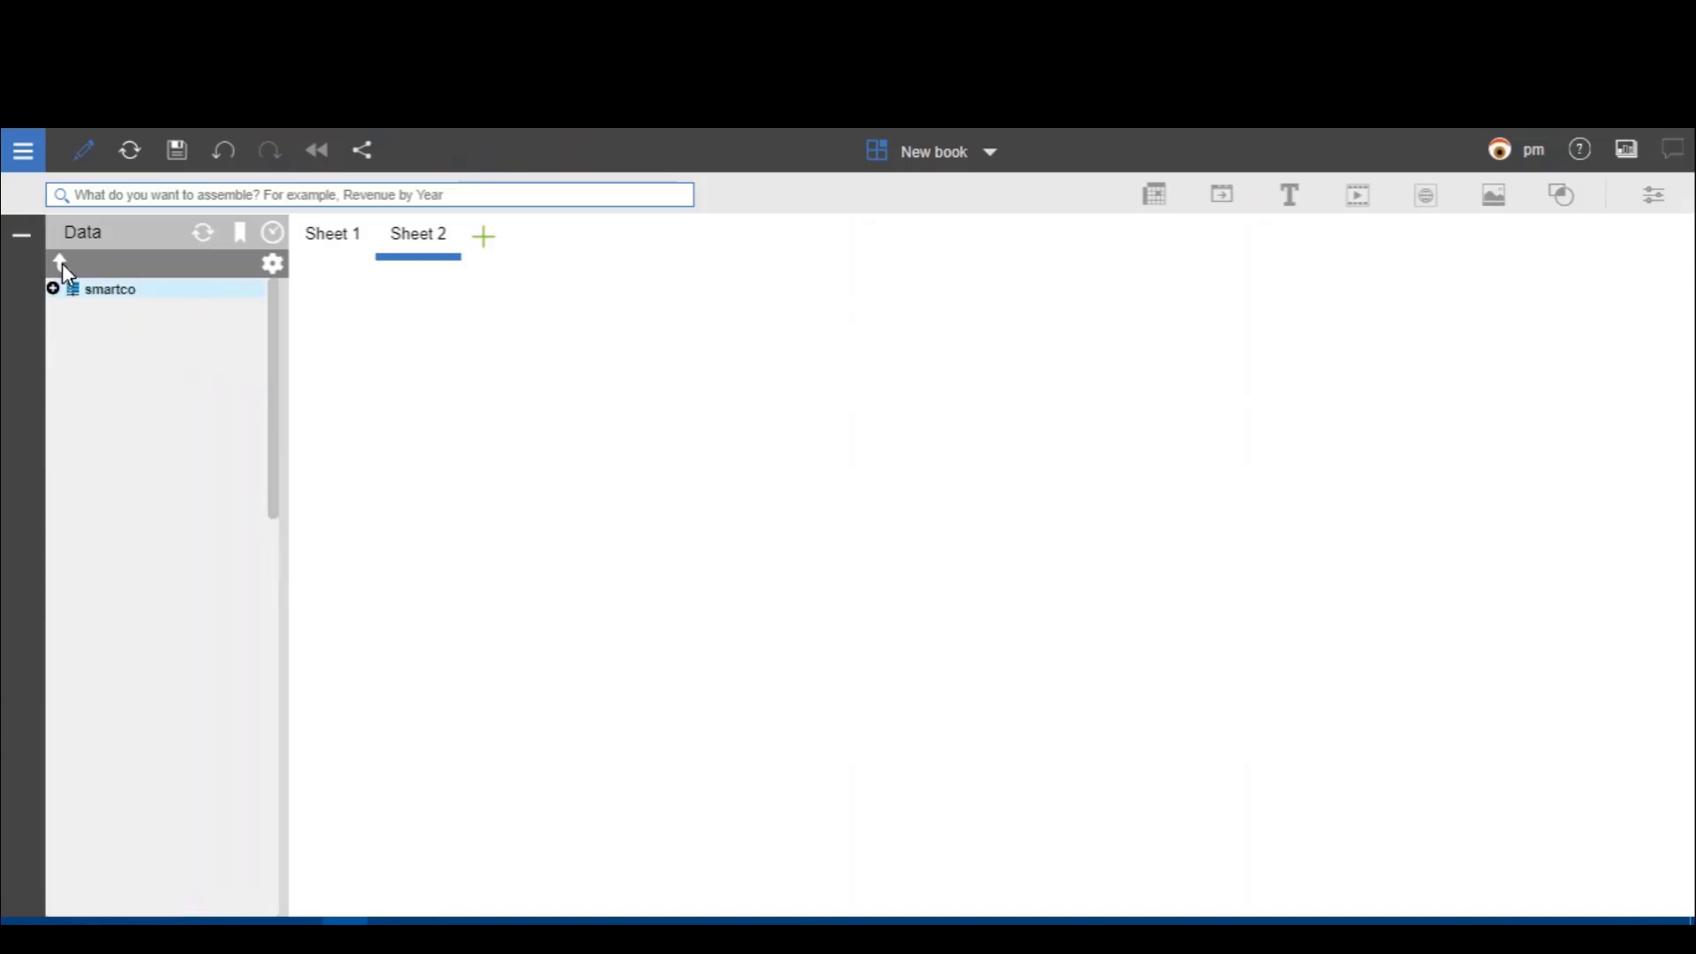
{"action": "left_click", "coordinate": [62, 263]}
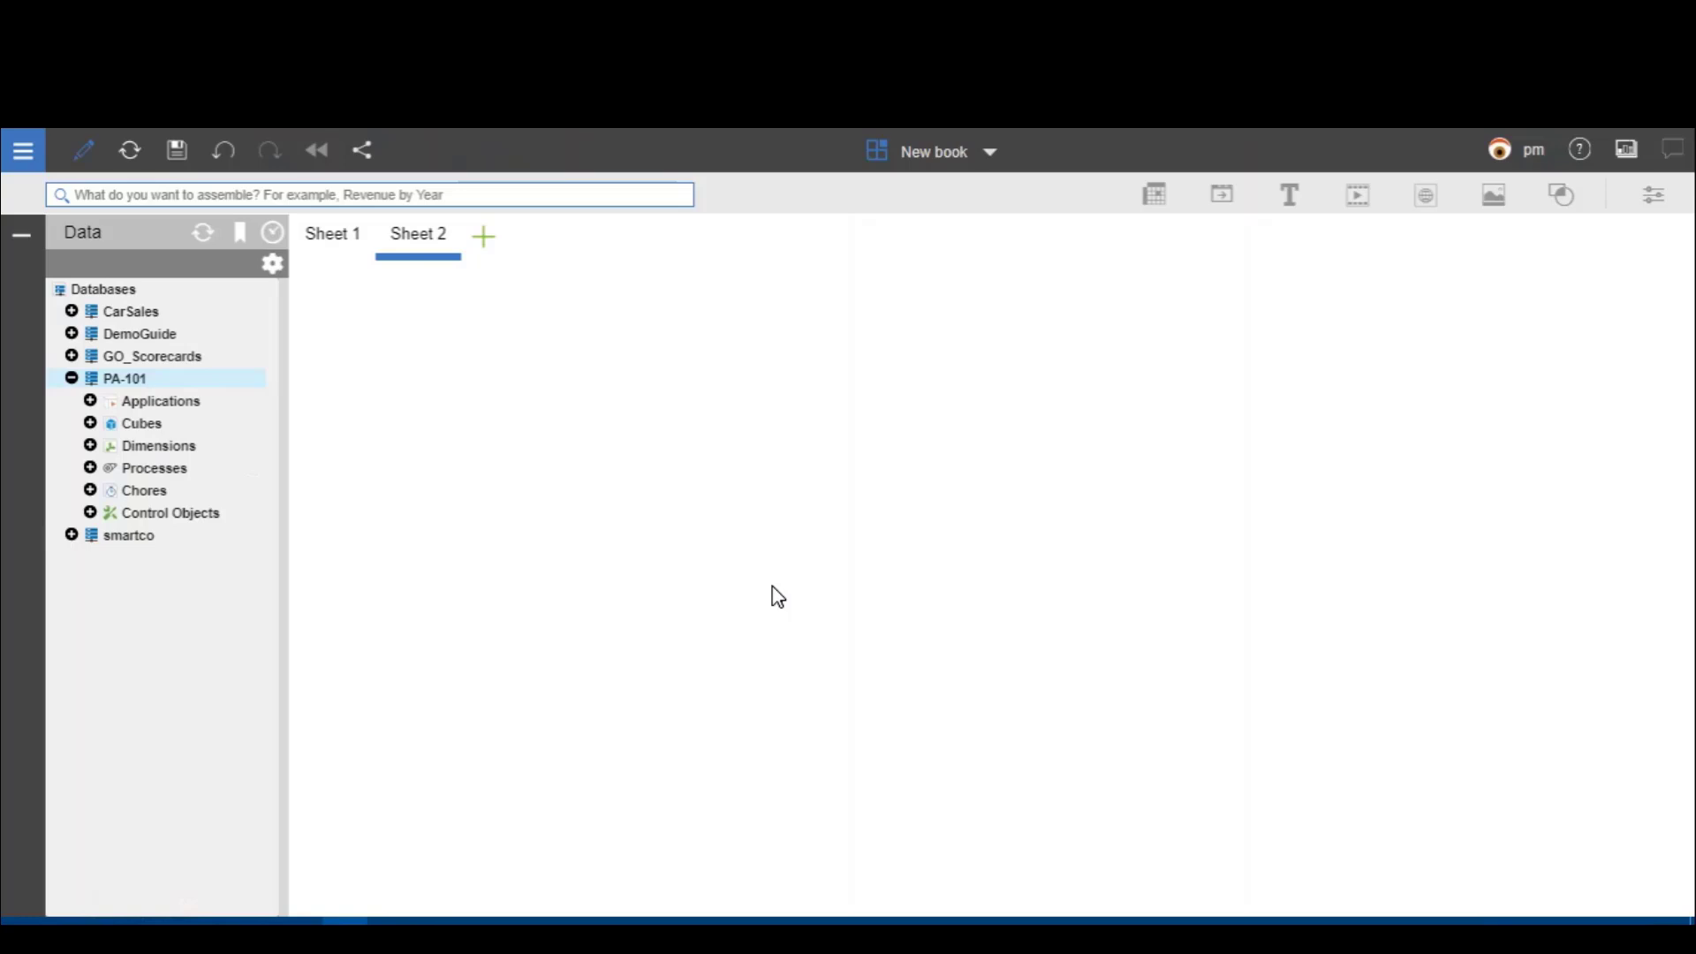
{"action": "left_click", "coordinate": [174, 446]}
{"action": "right_click", "coordinate": [174, 445]}
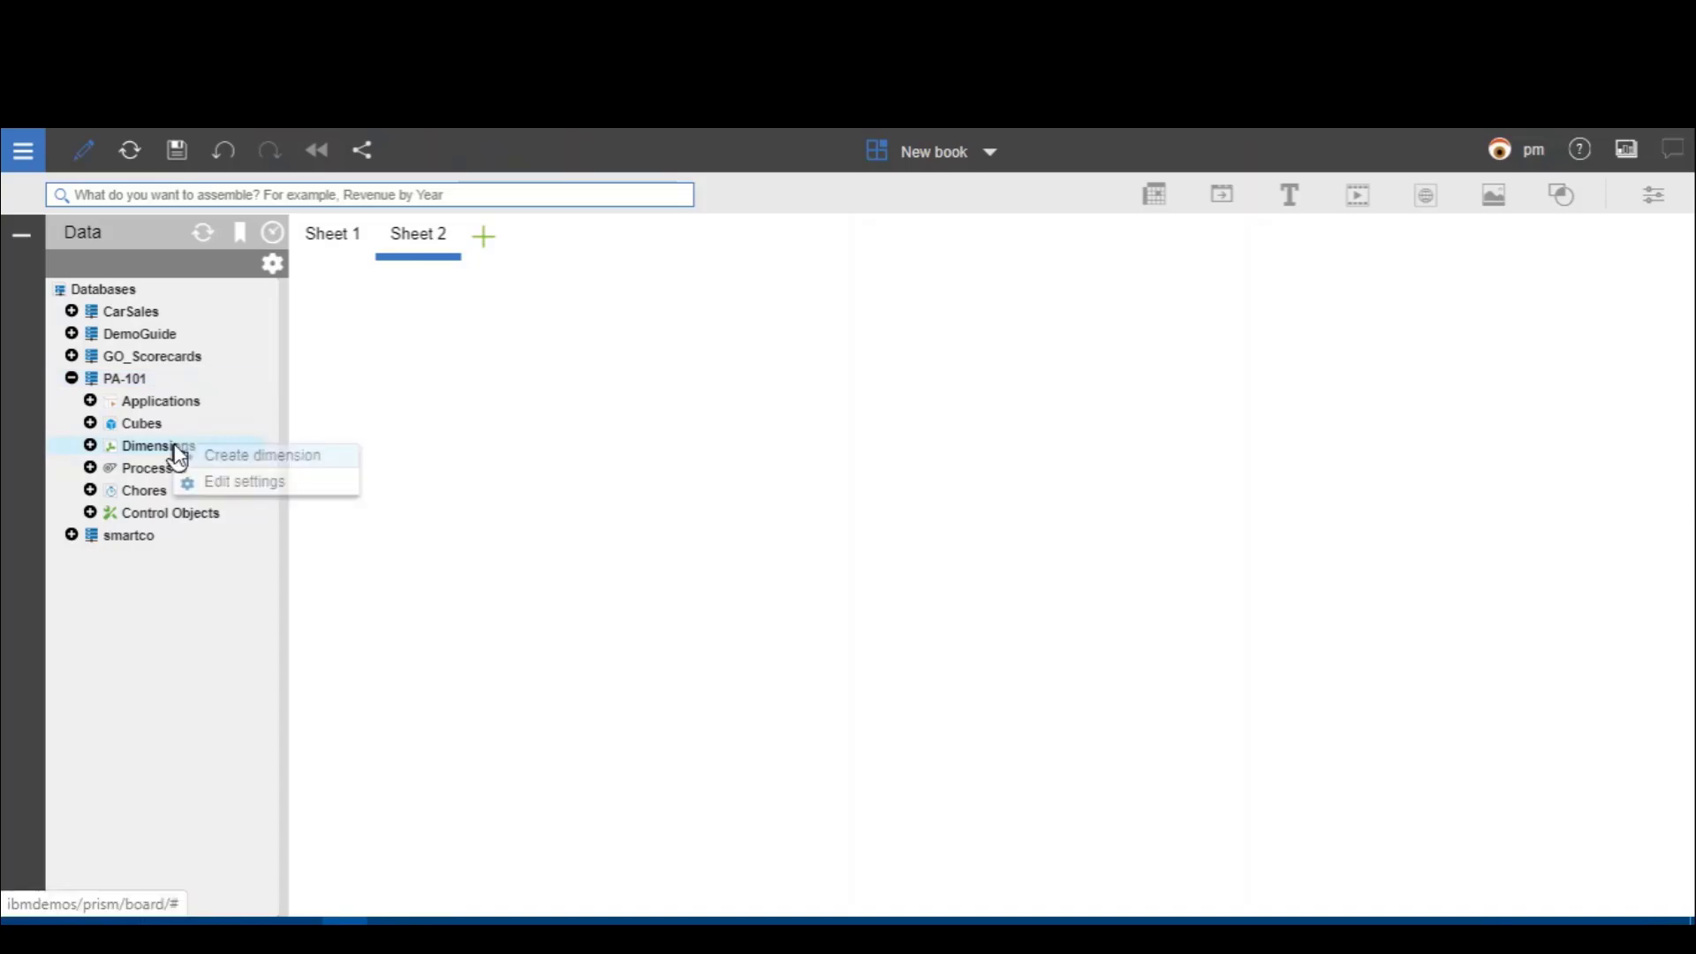
{"action": "left_click", "coordinate": [242, 456]}
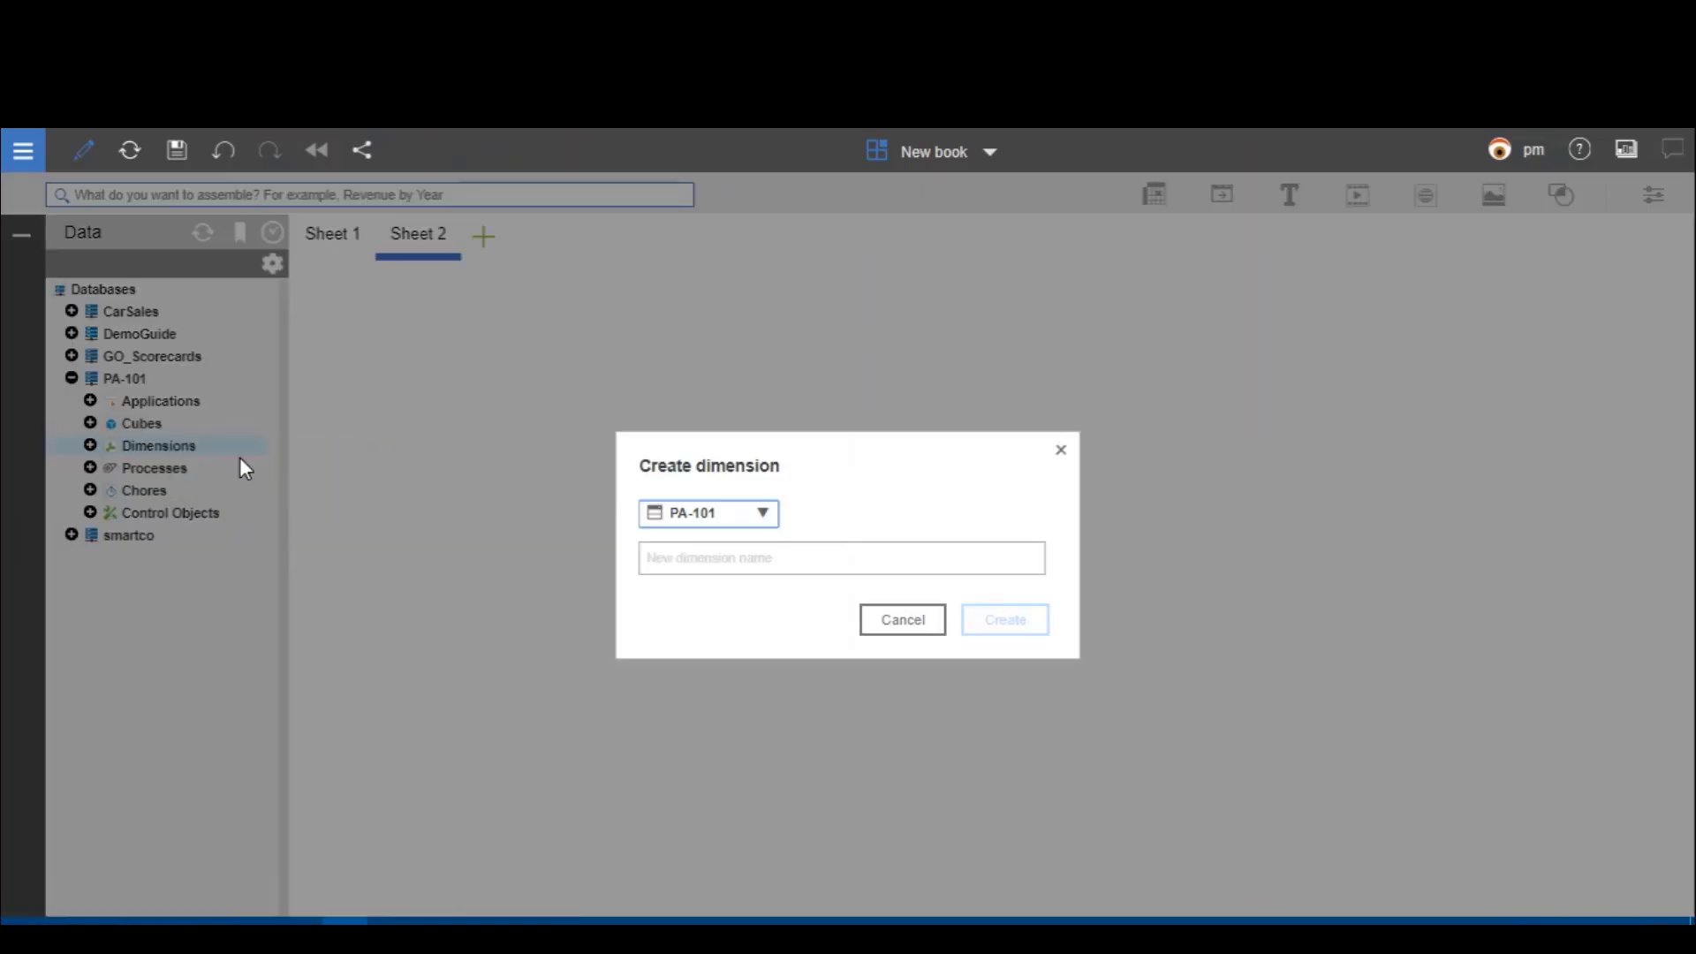
{"action": "left_click", "coordinate": [738, 562]}
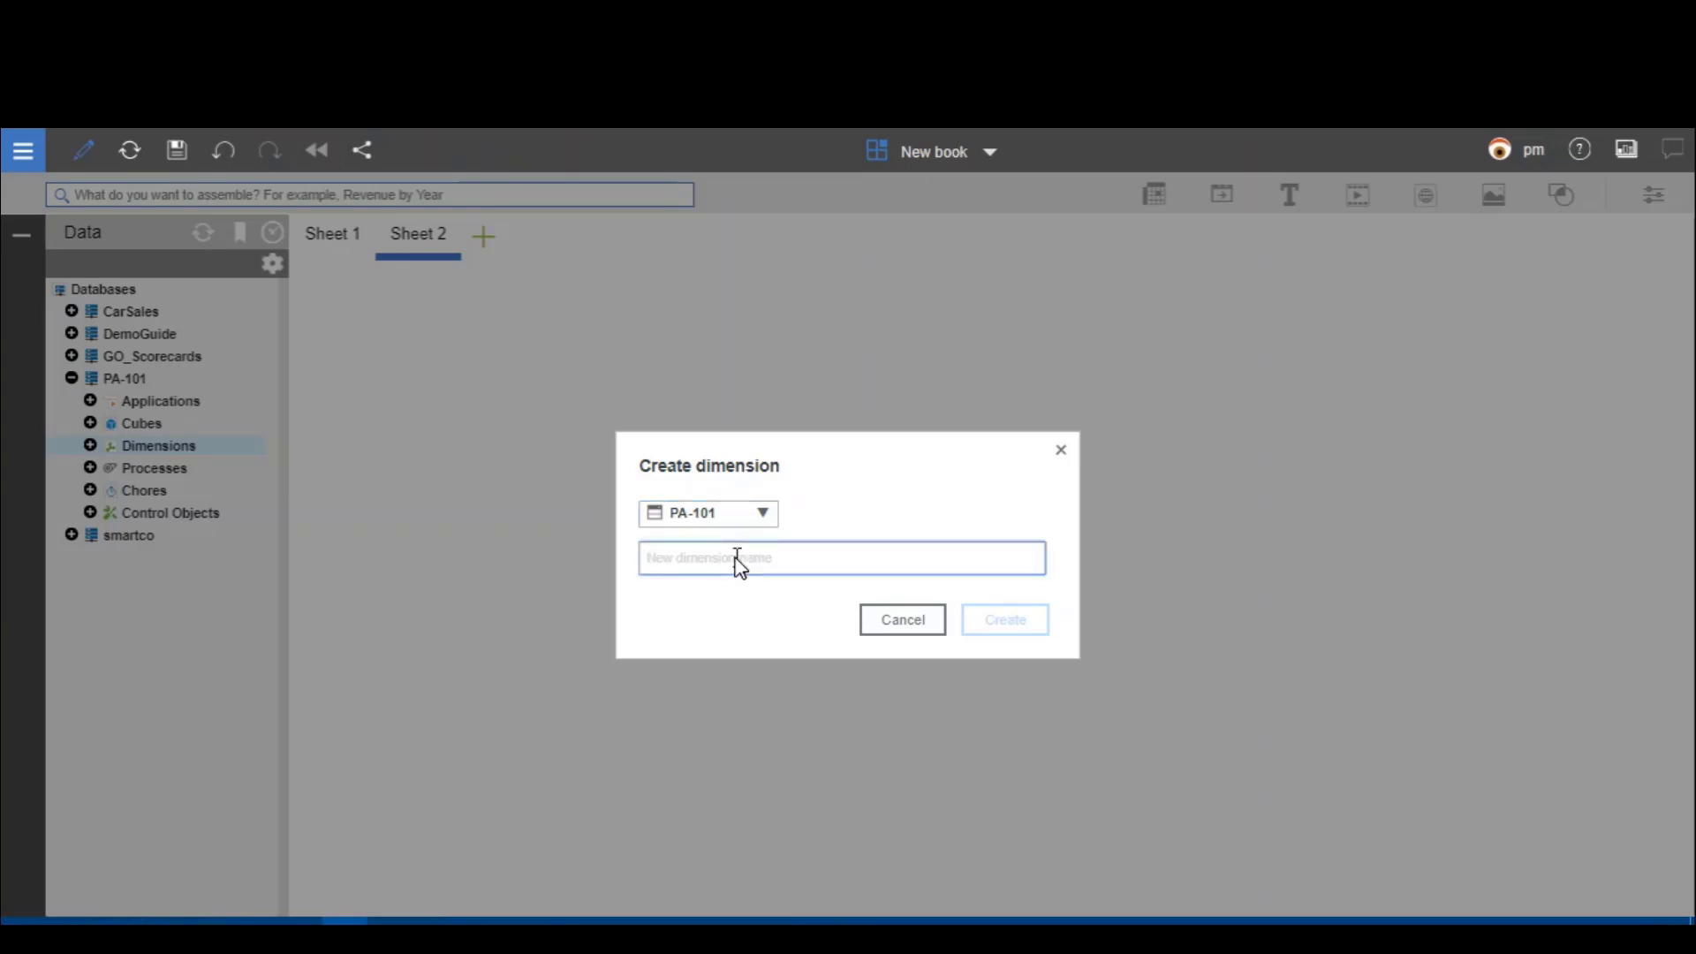
{"action": "type", "text": "P"}
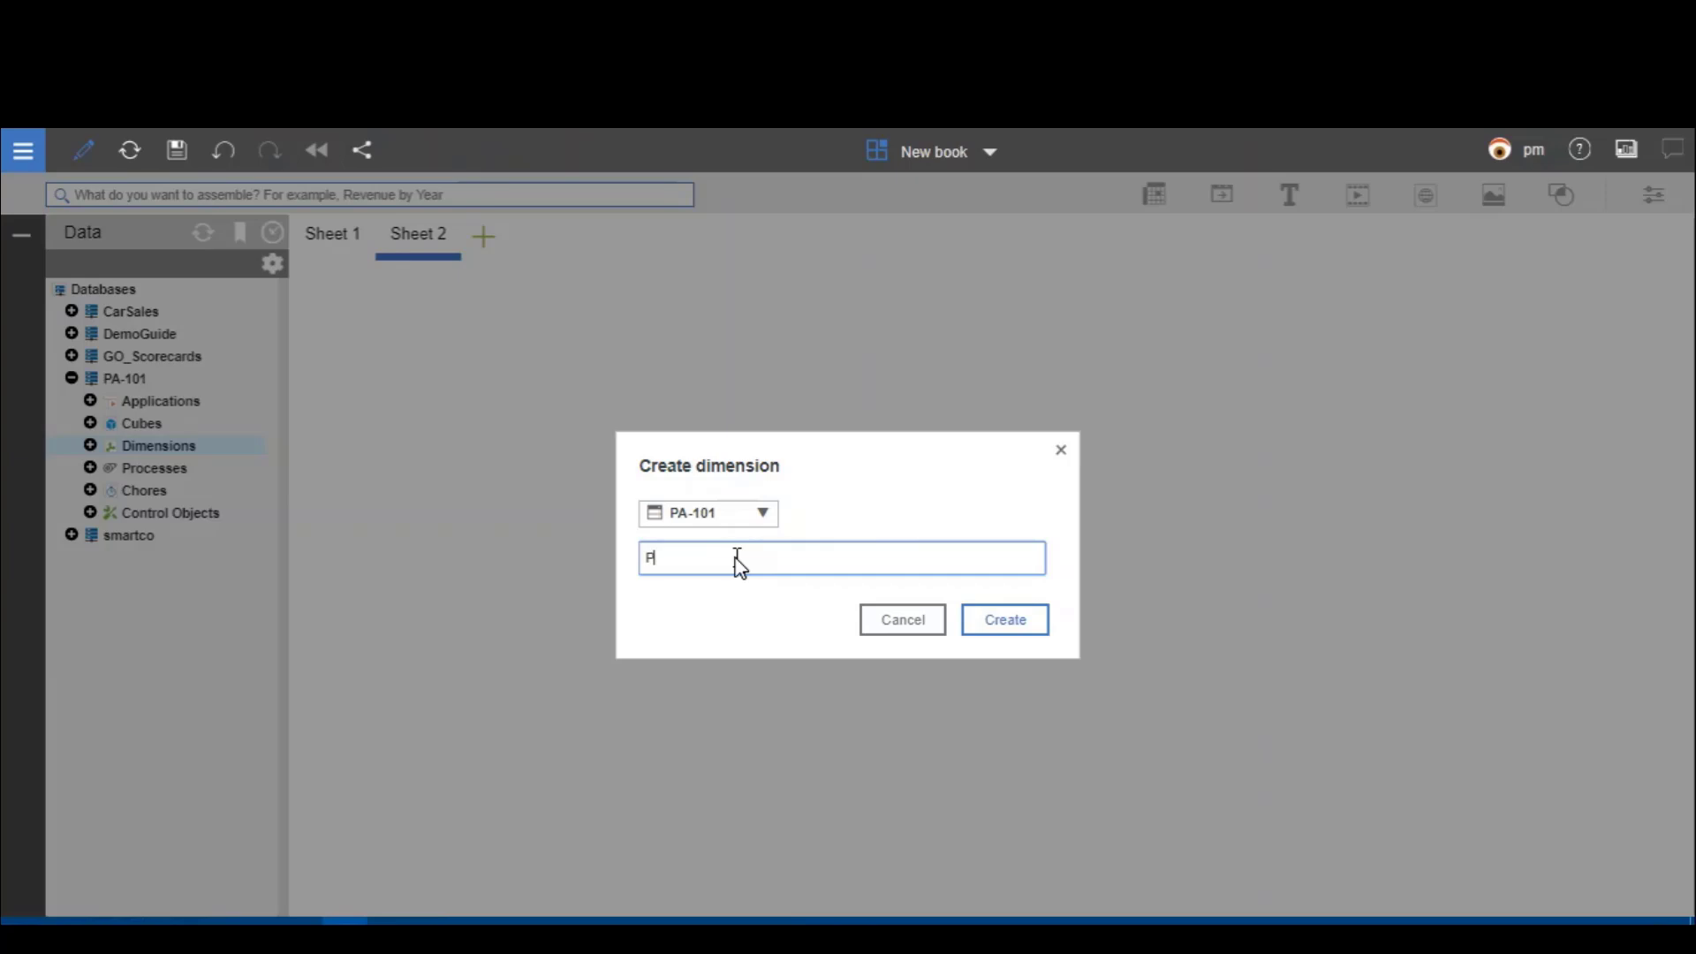
{"action": "type", "text": "eriod"}
{"action": "left_click", "coordinate": [1014, 632]}
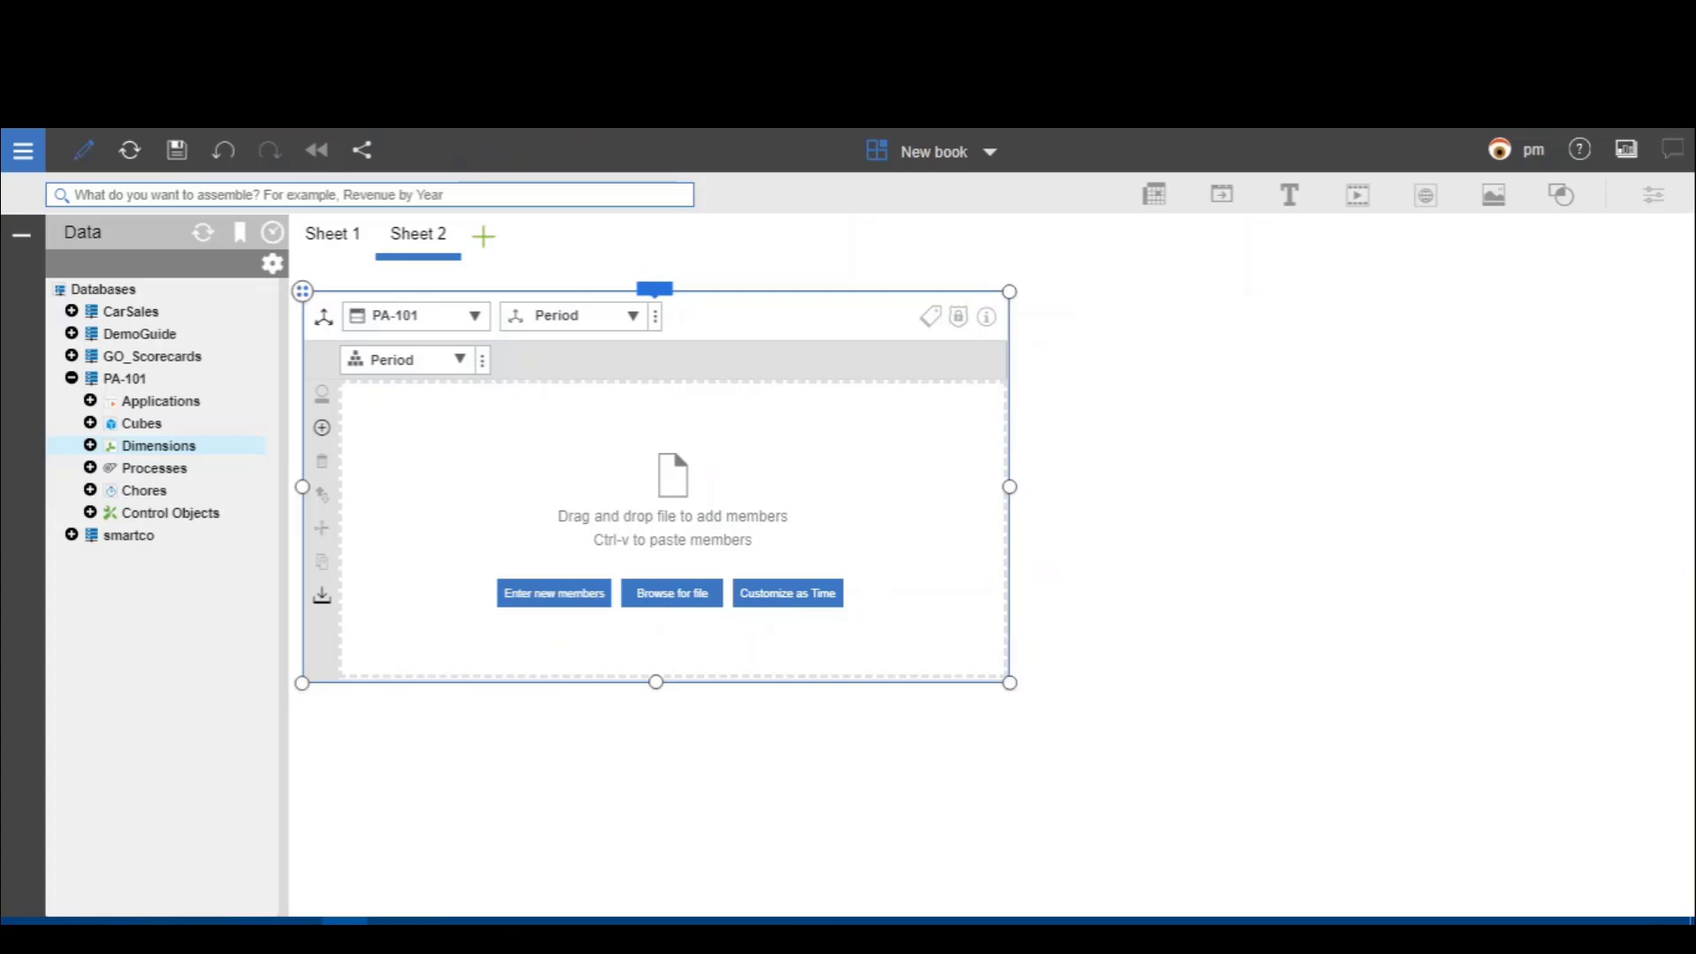
Step: Switch to the blank Excel workbook and fill cells H3 to H14 with the months Jan through Dec
{"action": "mouse_move", "coordinate": [436, 919]}
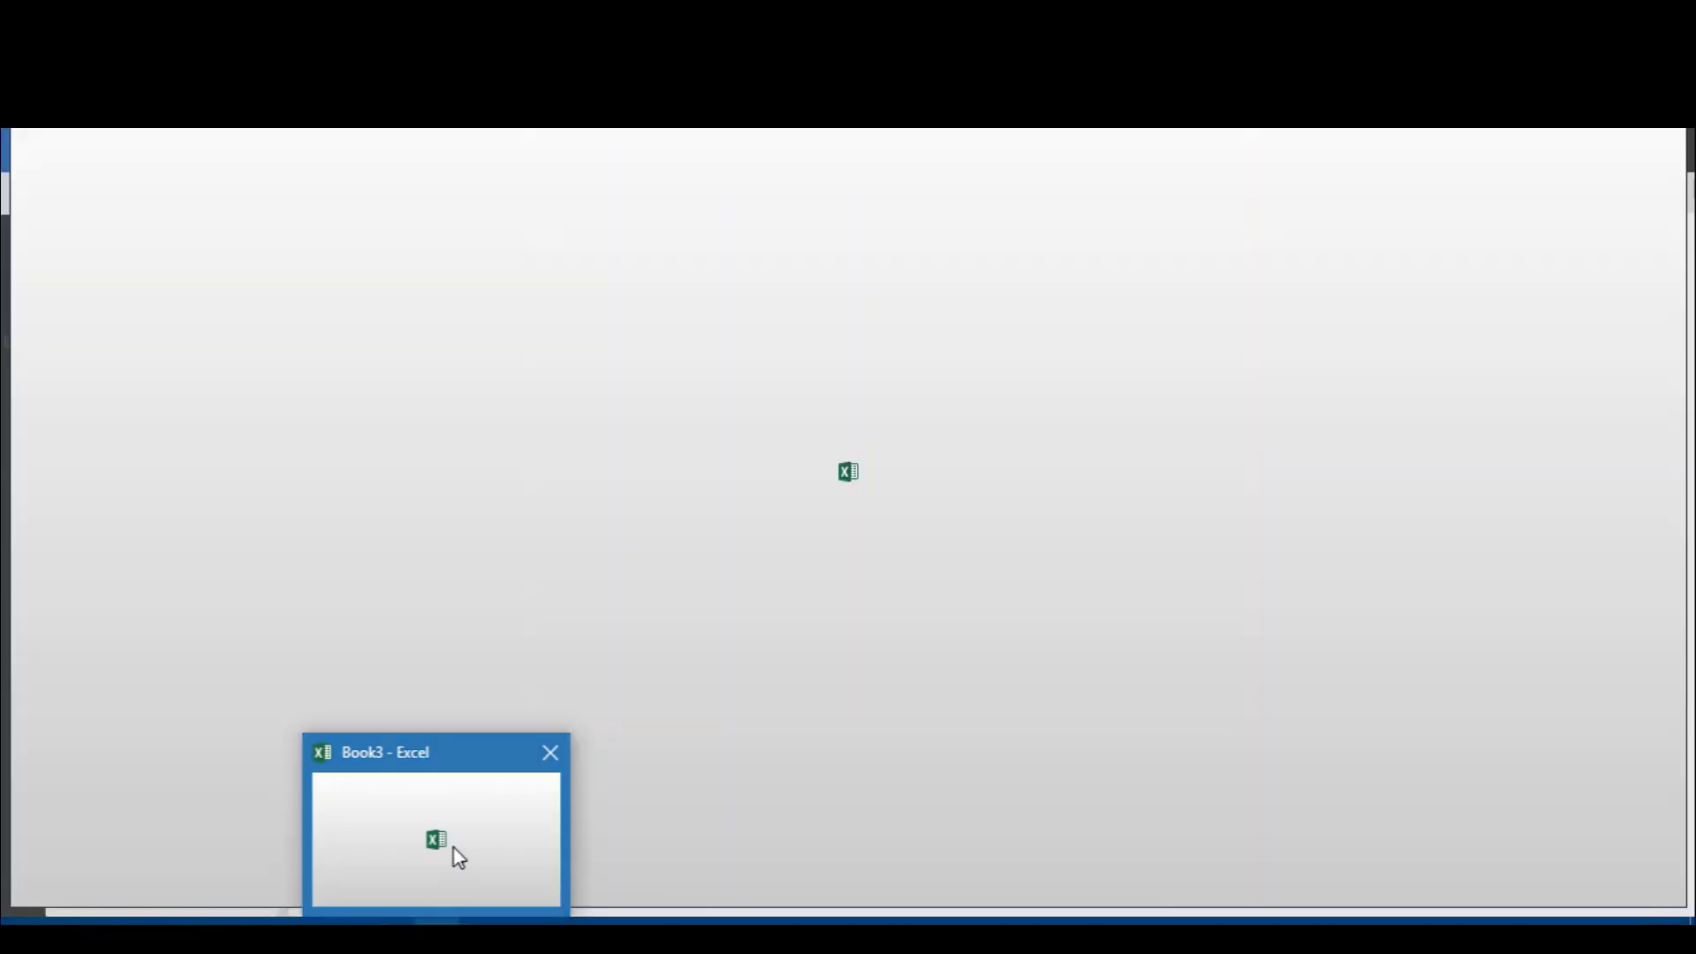
{"action": "left_click", "coordinate": [455, 848]}
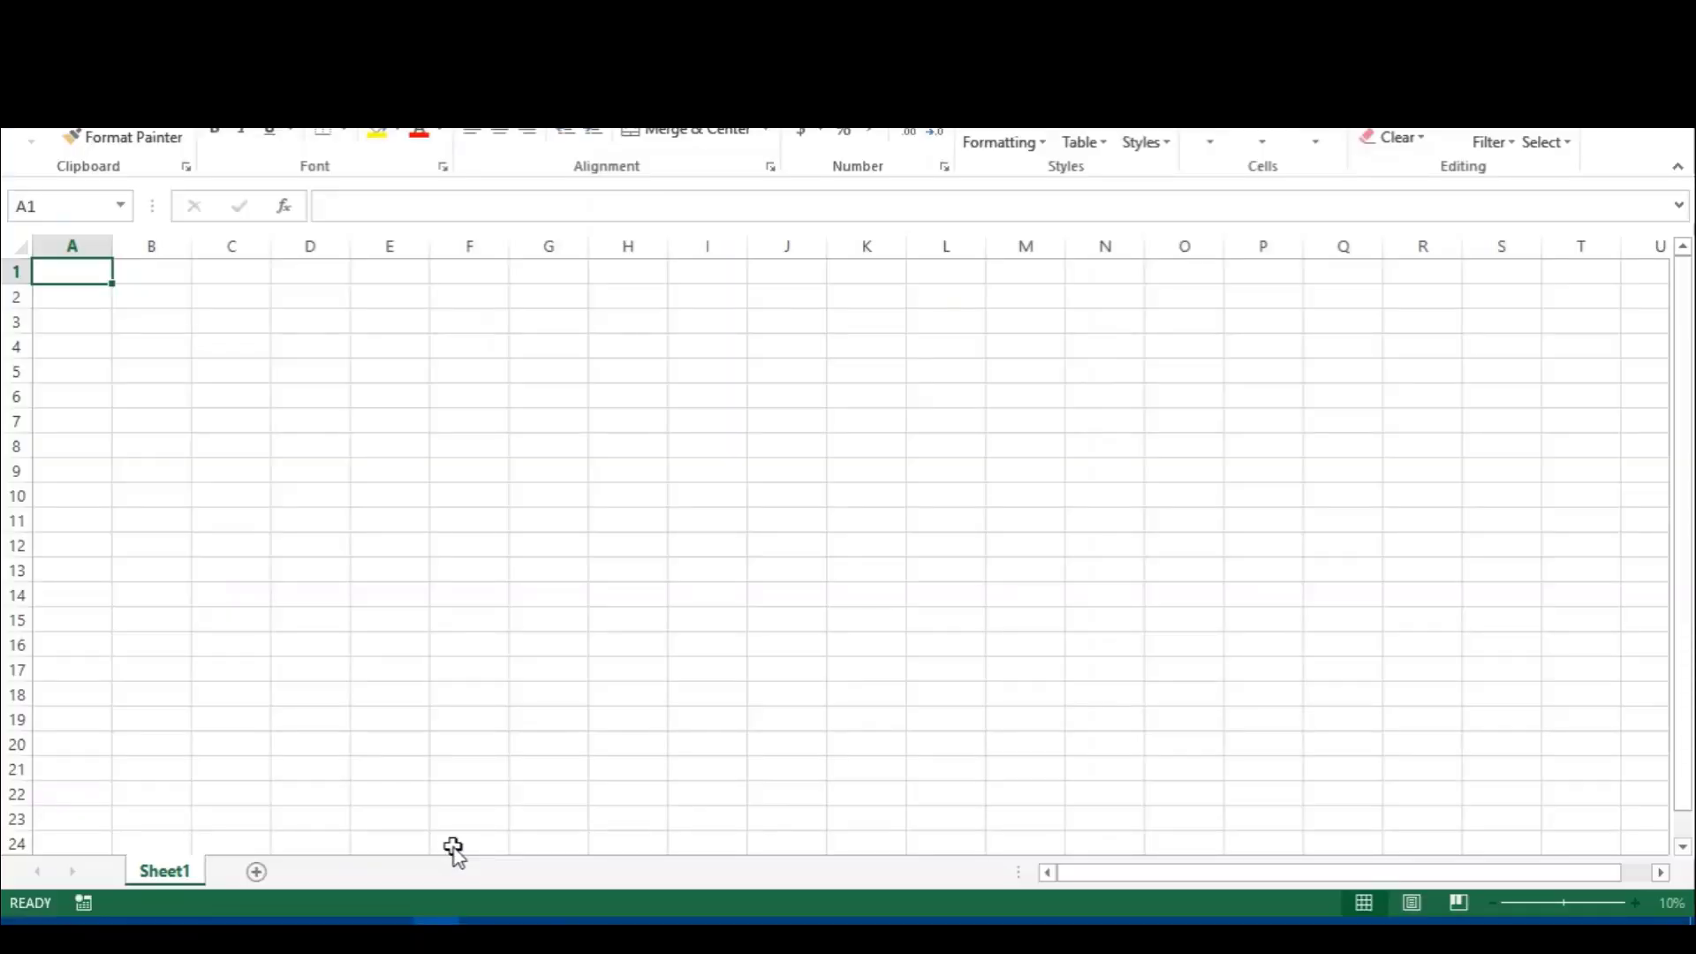
{"action": "left_click", "coordinate": [628, 321]}
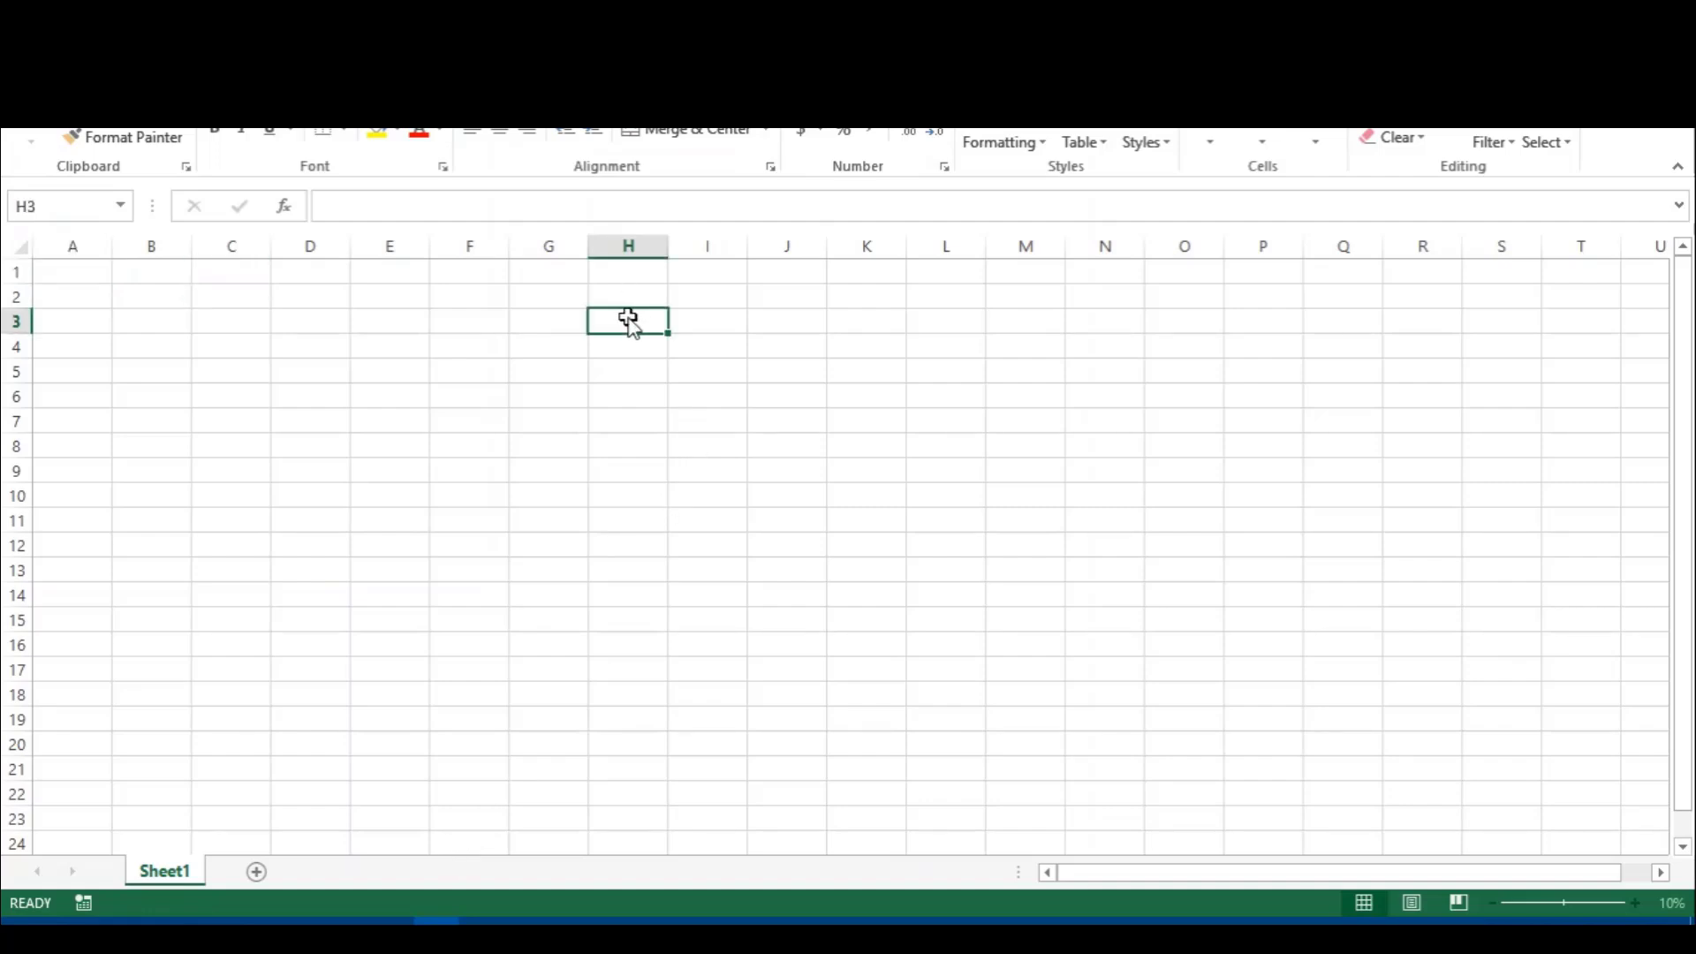
{"action": "type", "text": "Jan"}
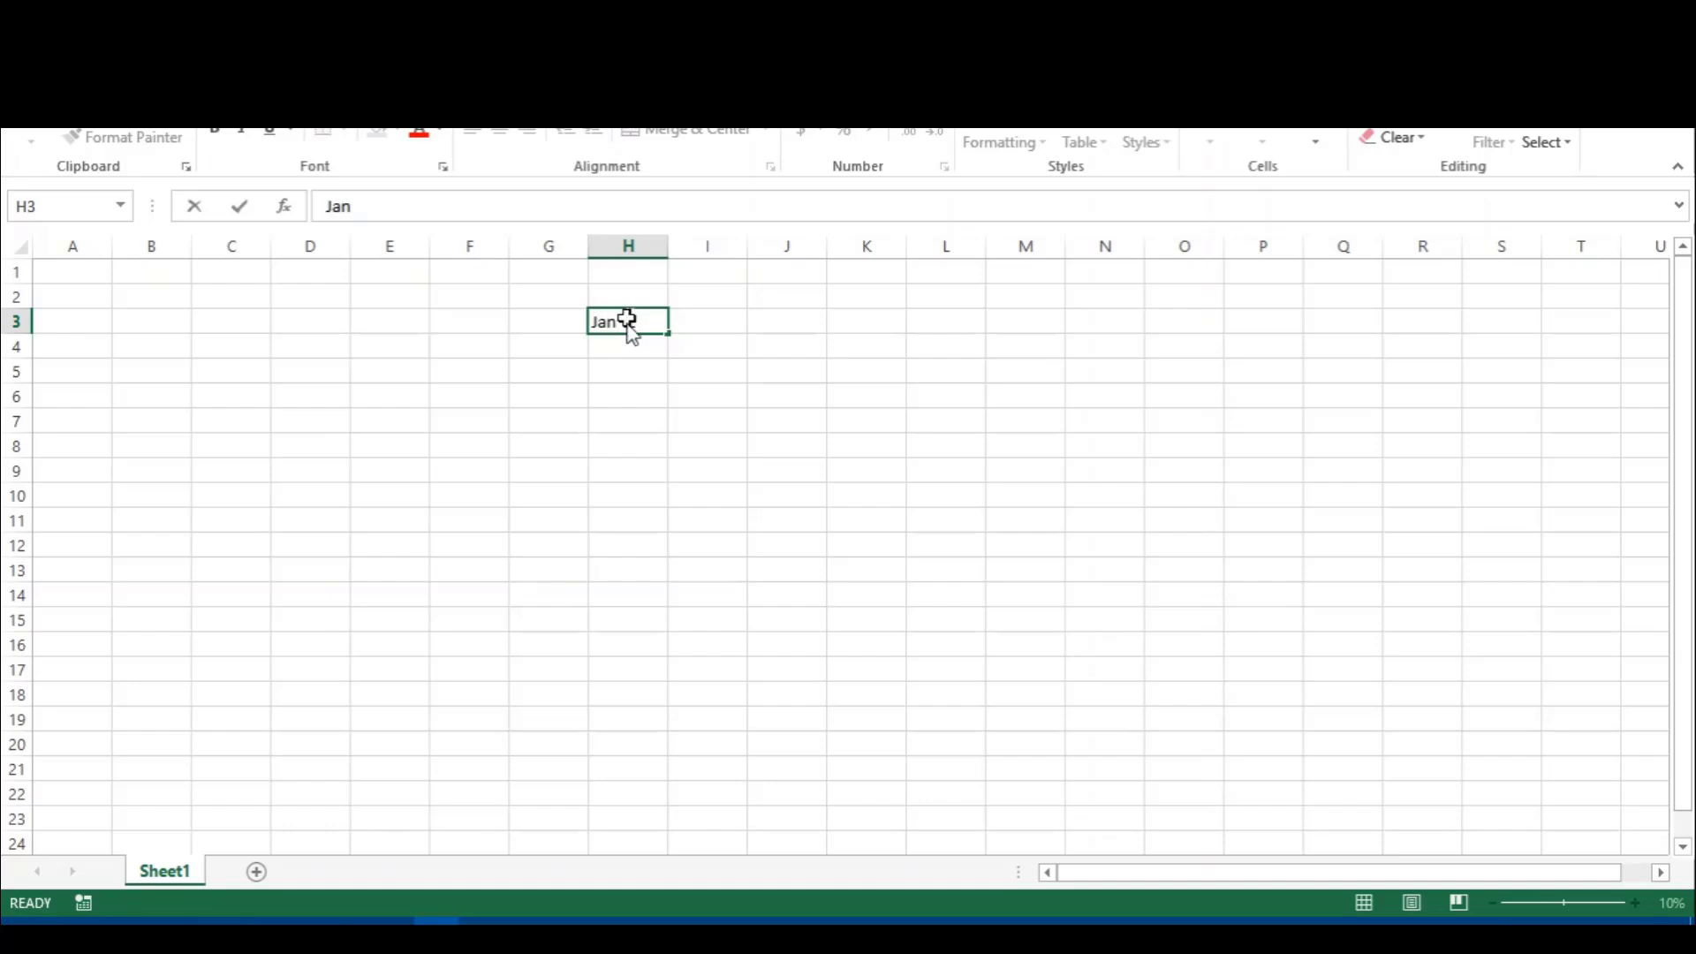
{"action": "left_click", "coordinate": [668, 335]}
{"action": "left_click_drag", "start_coordinate": [668, 336], "coordinate": [673, 605]}
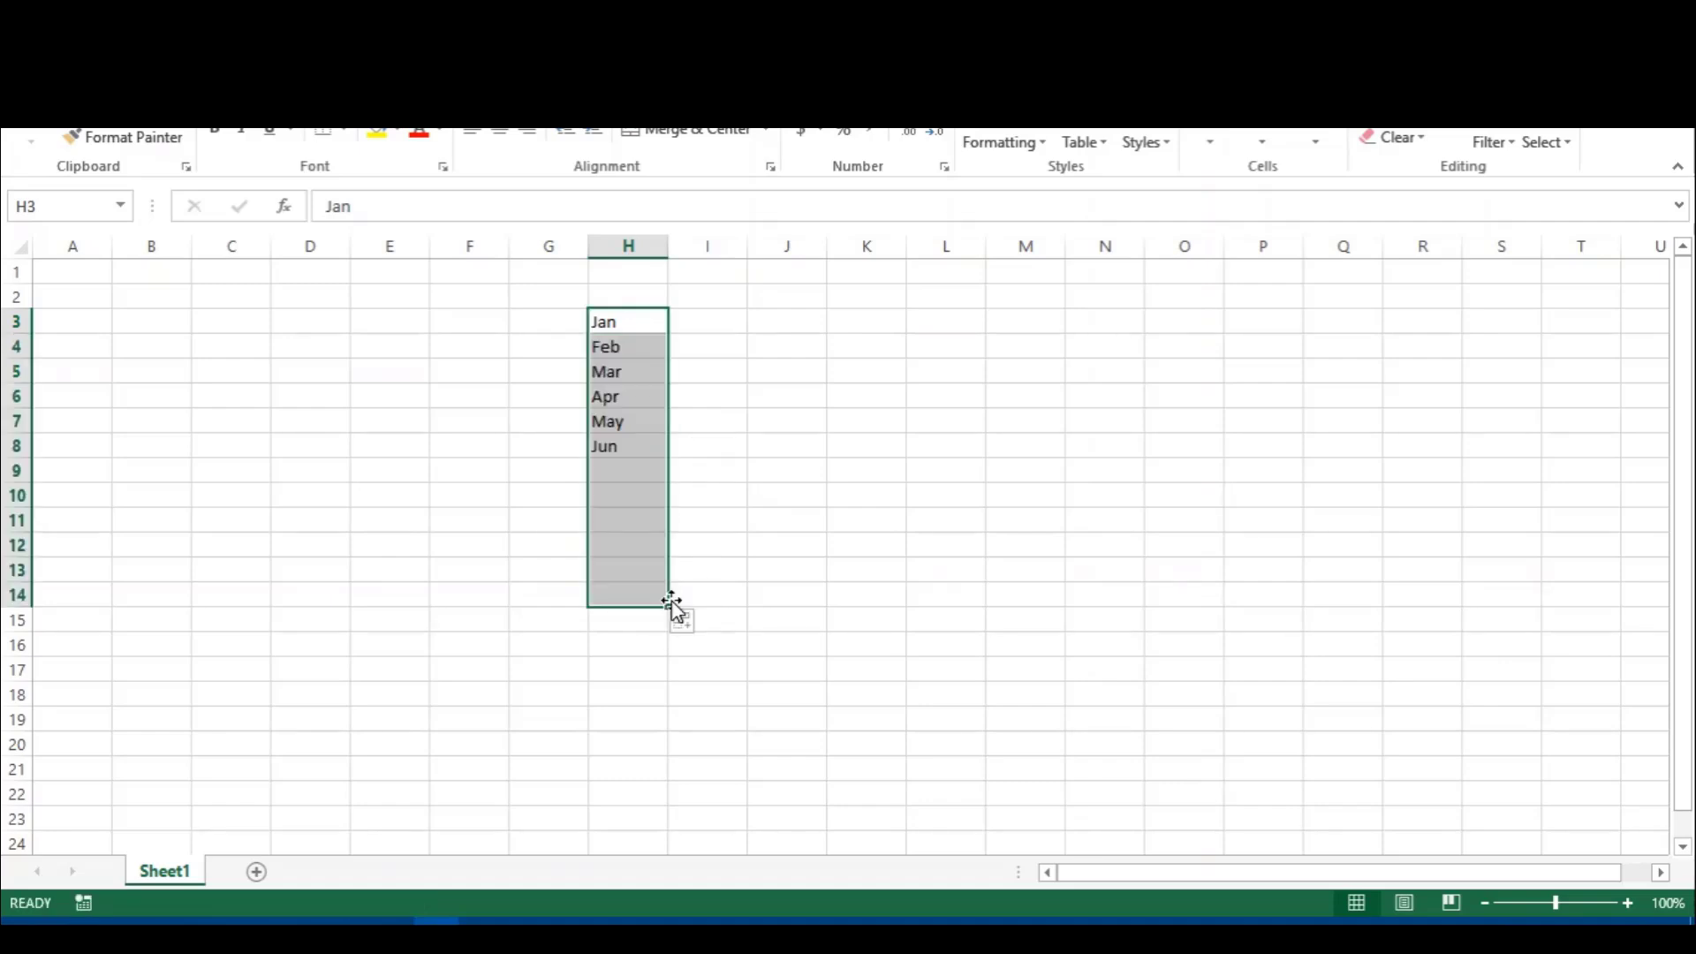
Step: Enter Full Year in cell H15, directly below Dec
{"action": "left_click", "coordinate": [629, 621]}
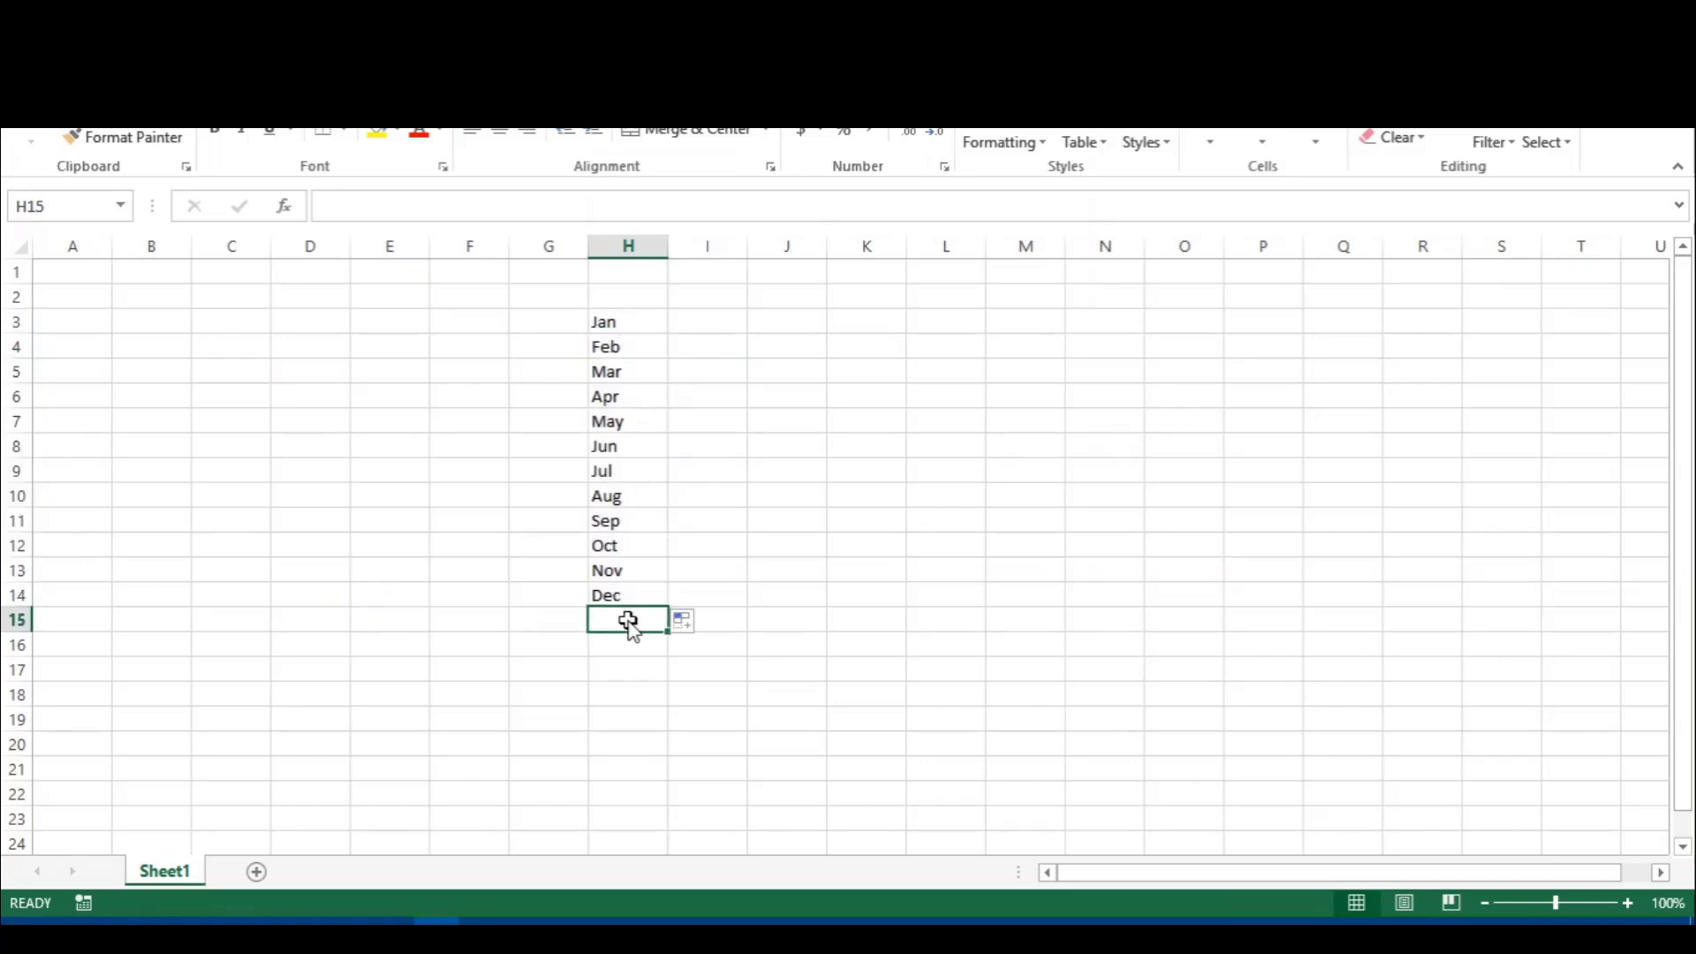
{"action": "type", "text": "Fu"}
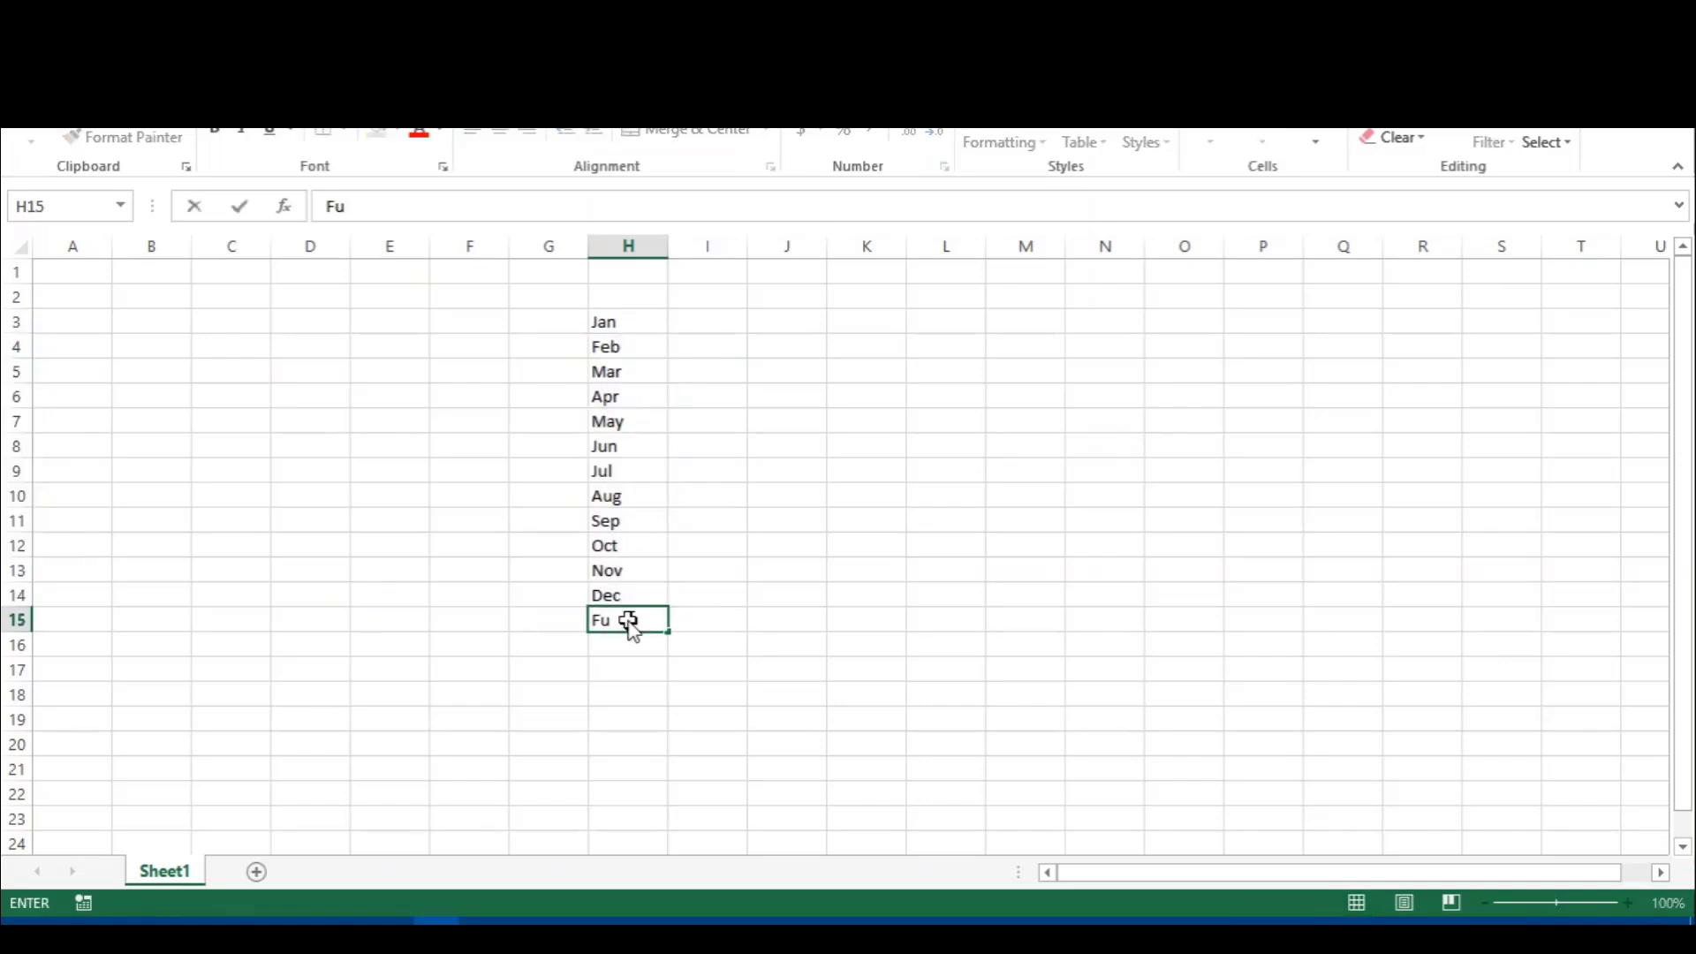
{"action": "type", "text": "l Year"}
{"action": "left_click", "coordinate": [618, 621]}
{"action": "type", "text": "l"}
Step: Copy the list from Jan through Full Year in cells H3 to H15
{"action": "left_click", "coordinate": [612, 330]}
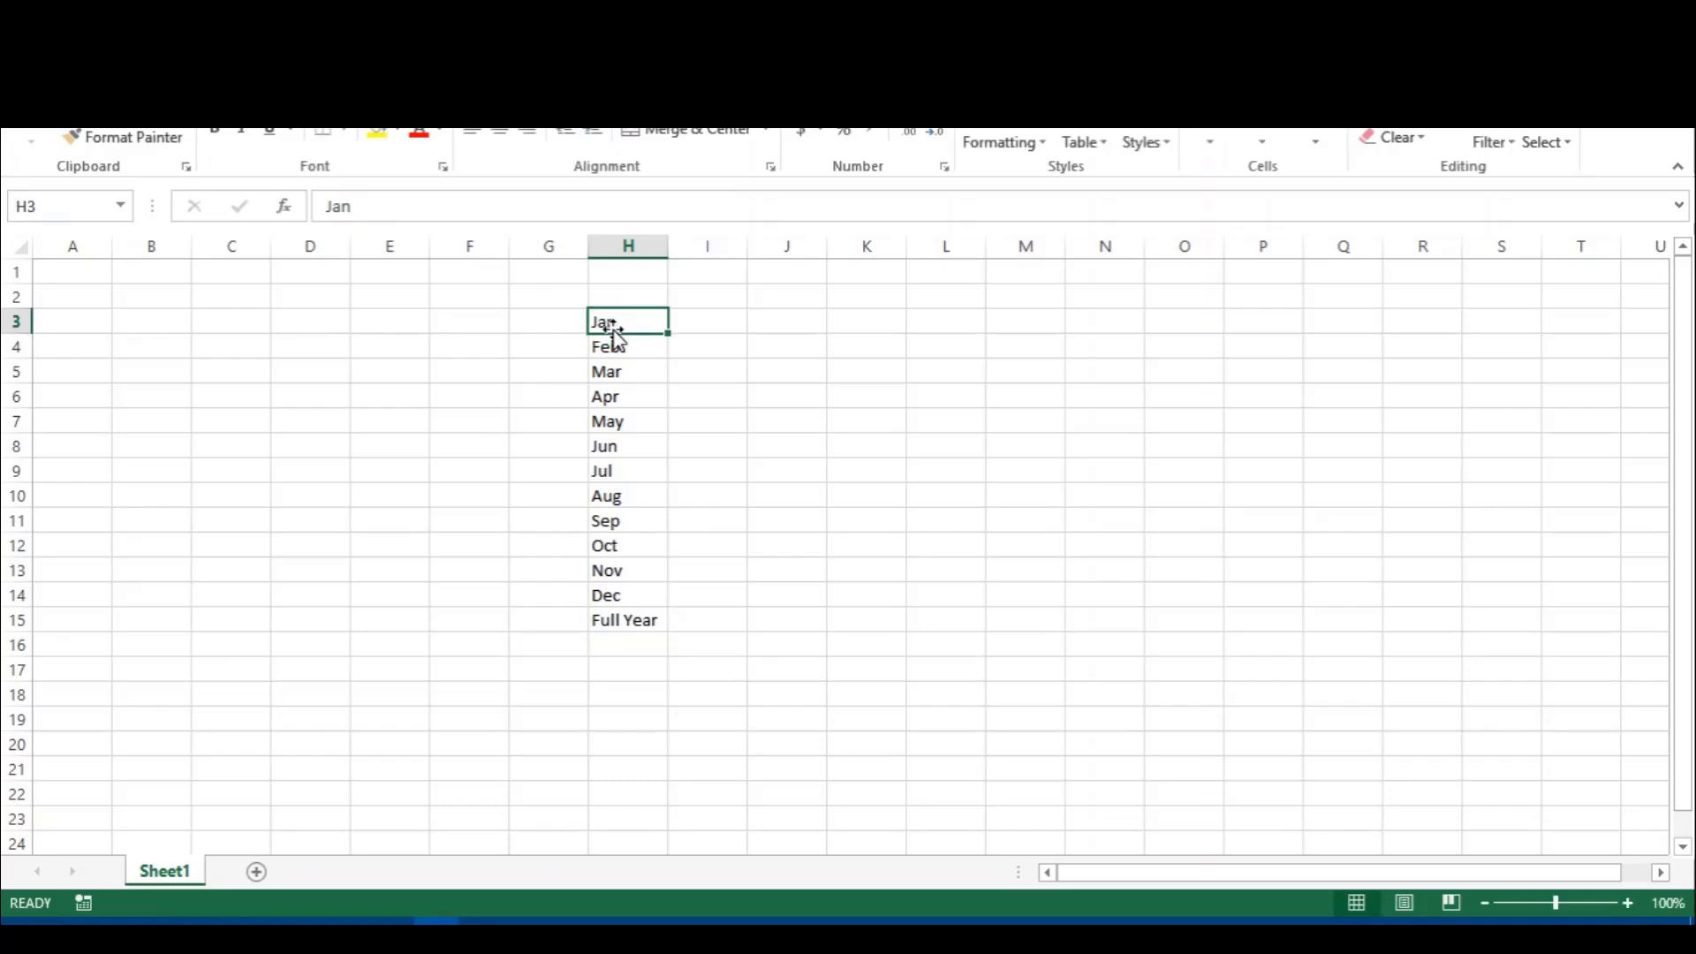
{"action": "key", "text": "shift+Down"}
{"action": "key", "text": "shift+Down"}
{"action": "key", "text": "shift+Down"}
{"action": "key", "text": "shift+Down"}
{"action": "key", "text": "shift+Down"}
{"action": "key", "text": "shift+Down"}
{"action": "key", "text": "shift+Down"}
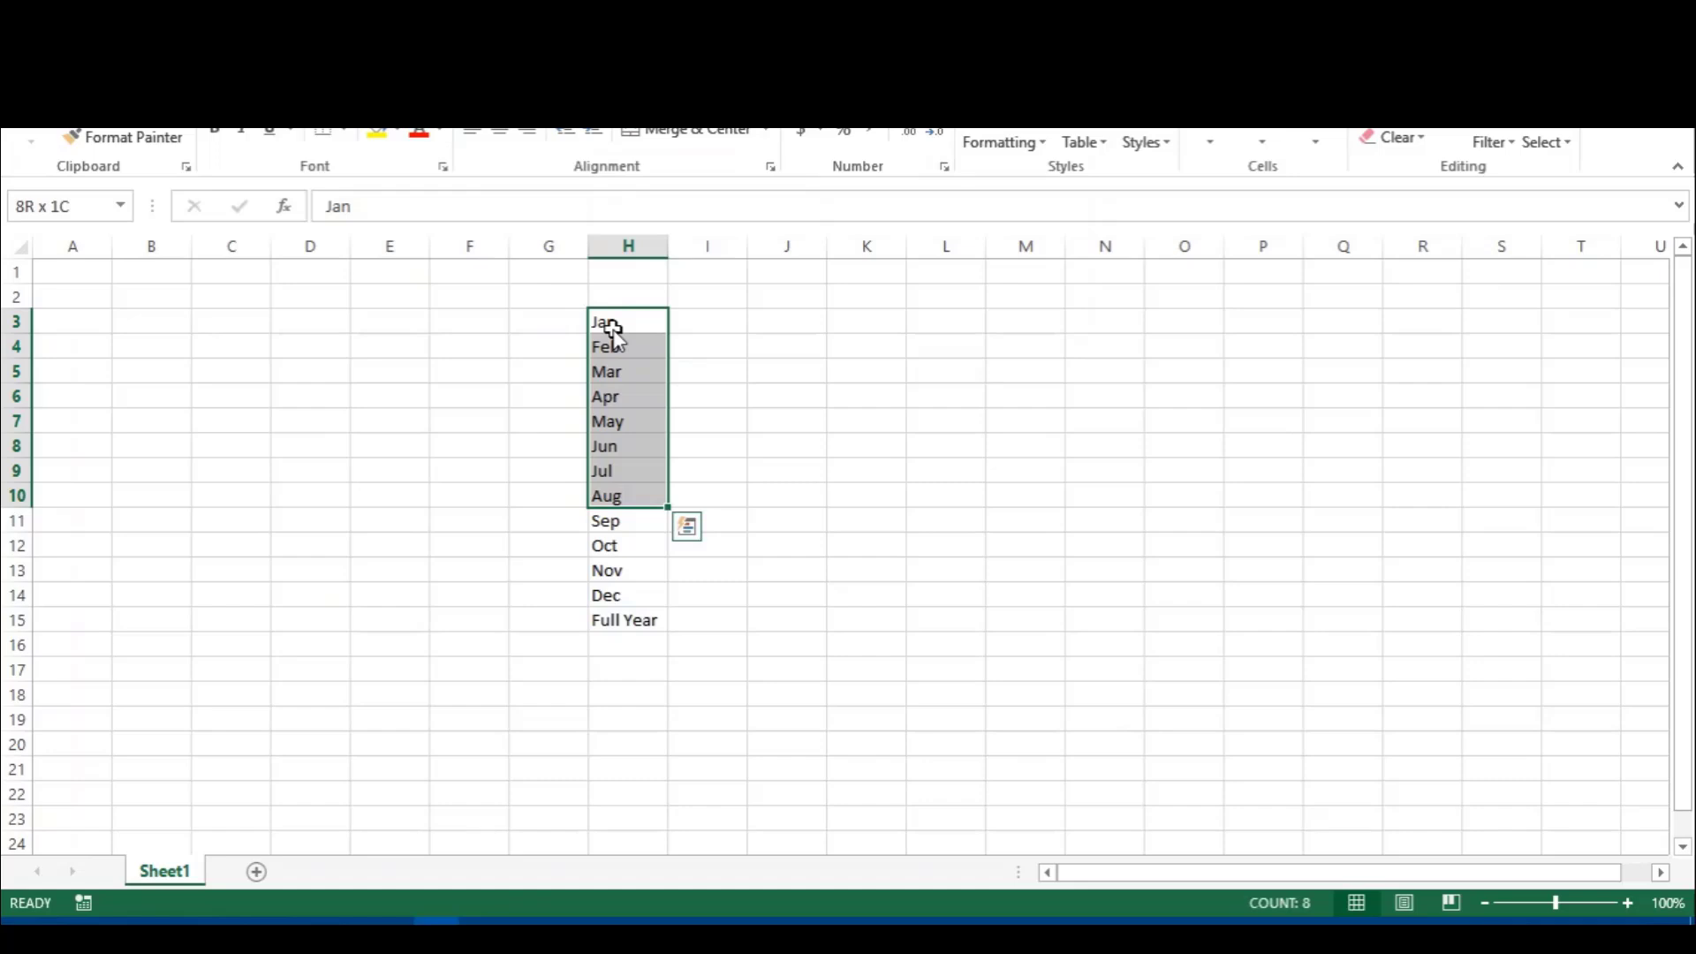
{"action": "key", "text": "shift+Down"}
{"action": "key", "text": "shift+Down"}
{"action": "key", "text": "shift+Down"}
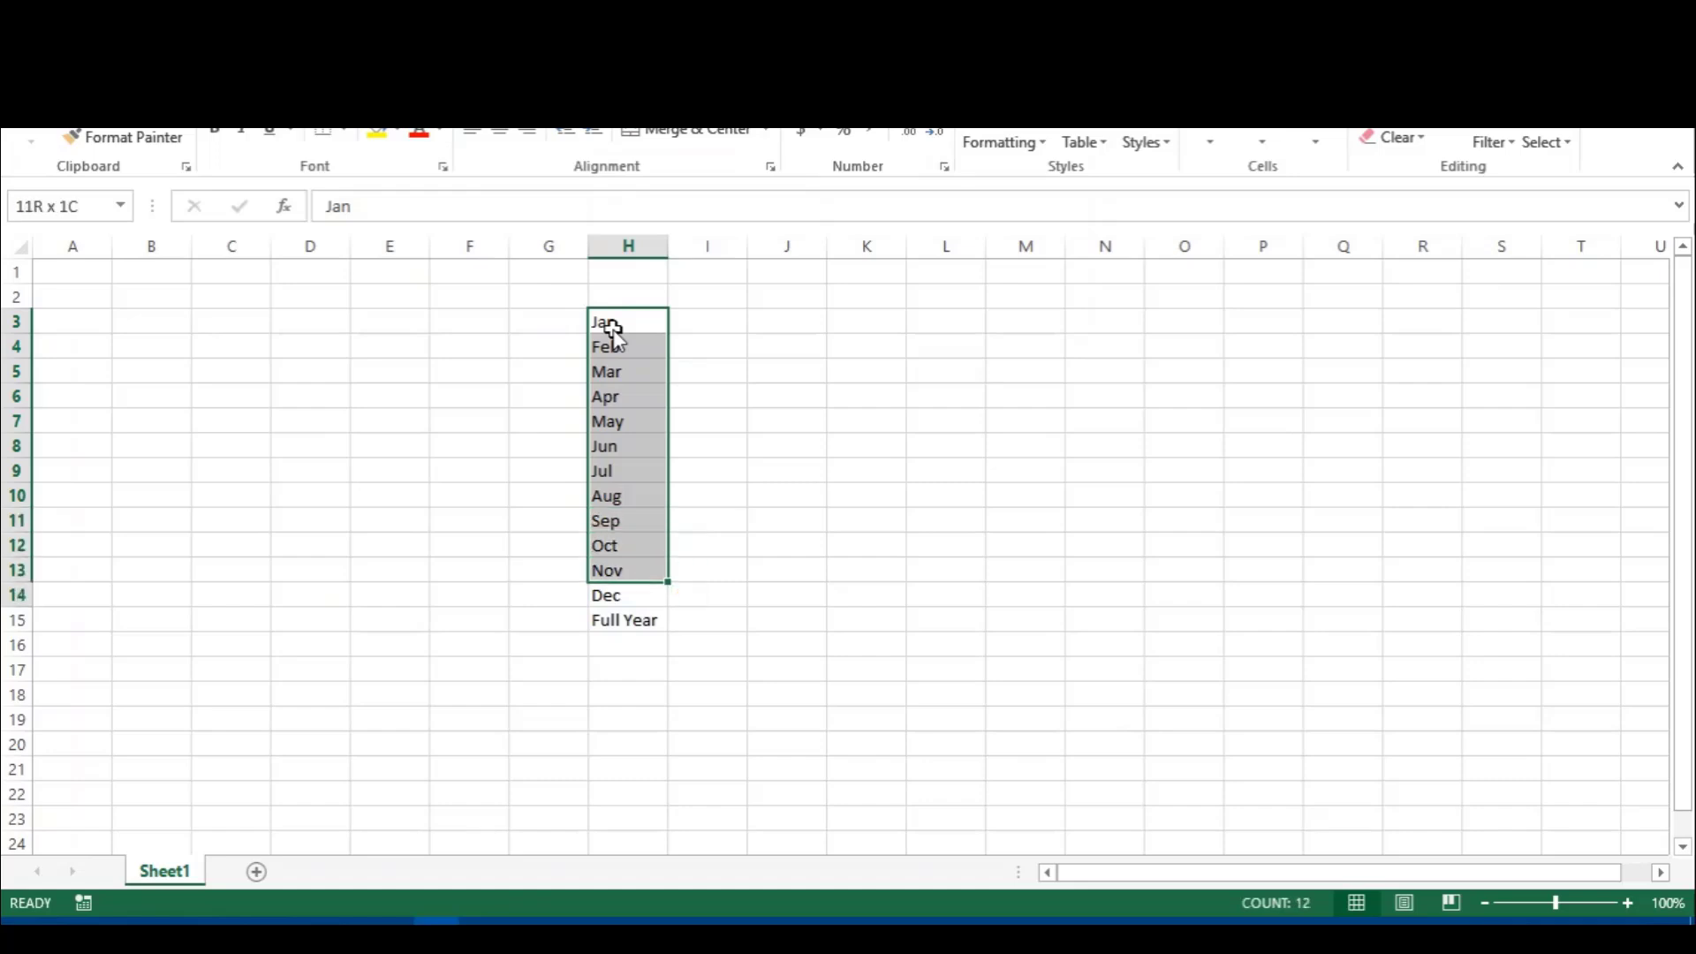
{"action": "key", "text": "shift+Down"}
{"action": "key", "text": "shift+Down"}
{"action": "key", "text": "shift+Down"}
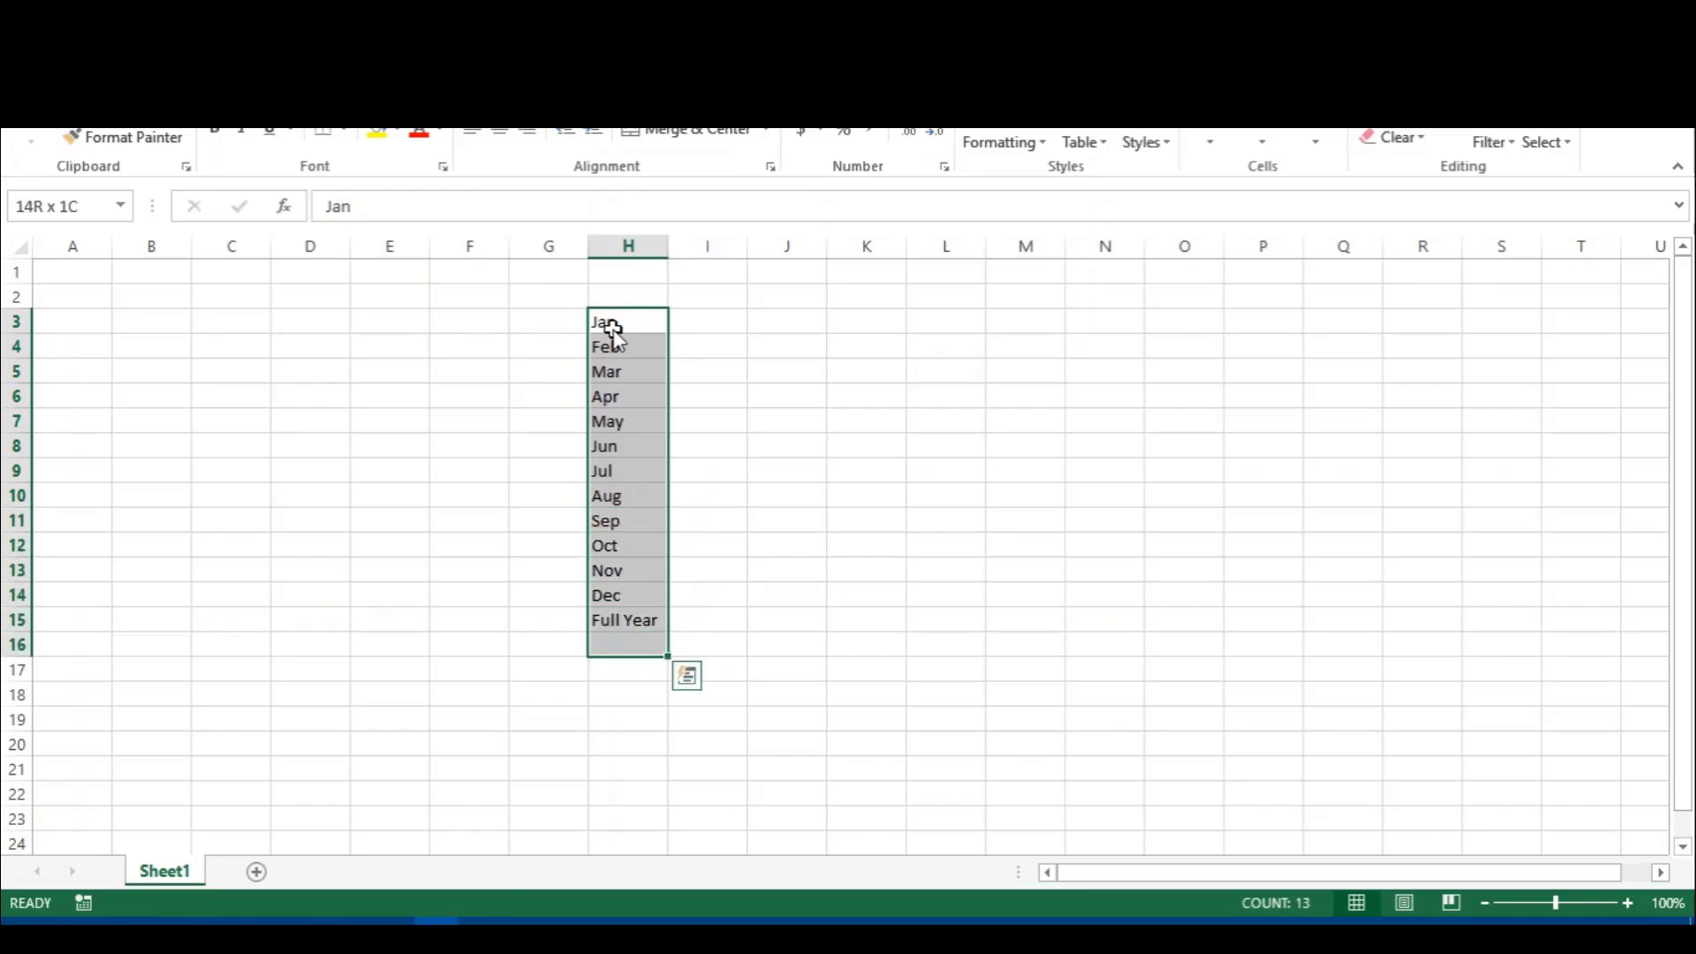
{"action": "key", "text": "shift+Up"}
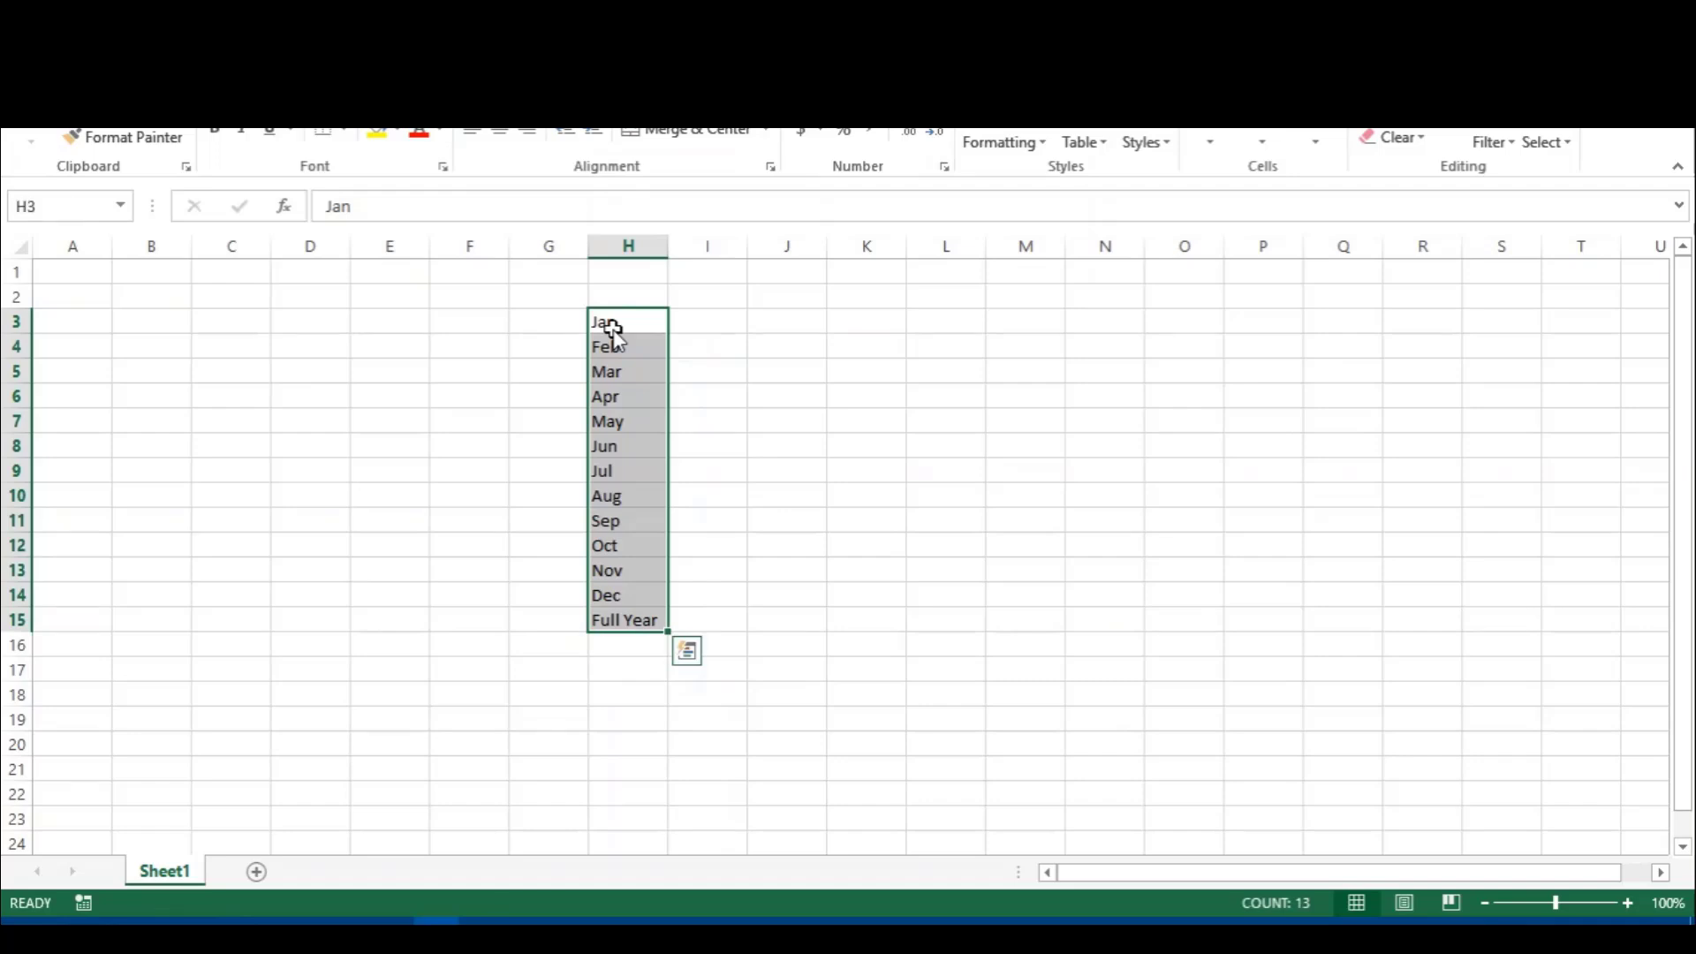
{"action": "key", "text": "ctrl+c"}
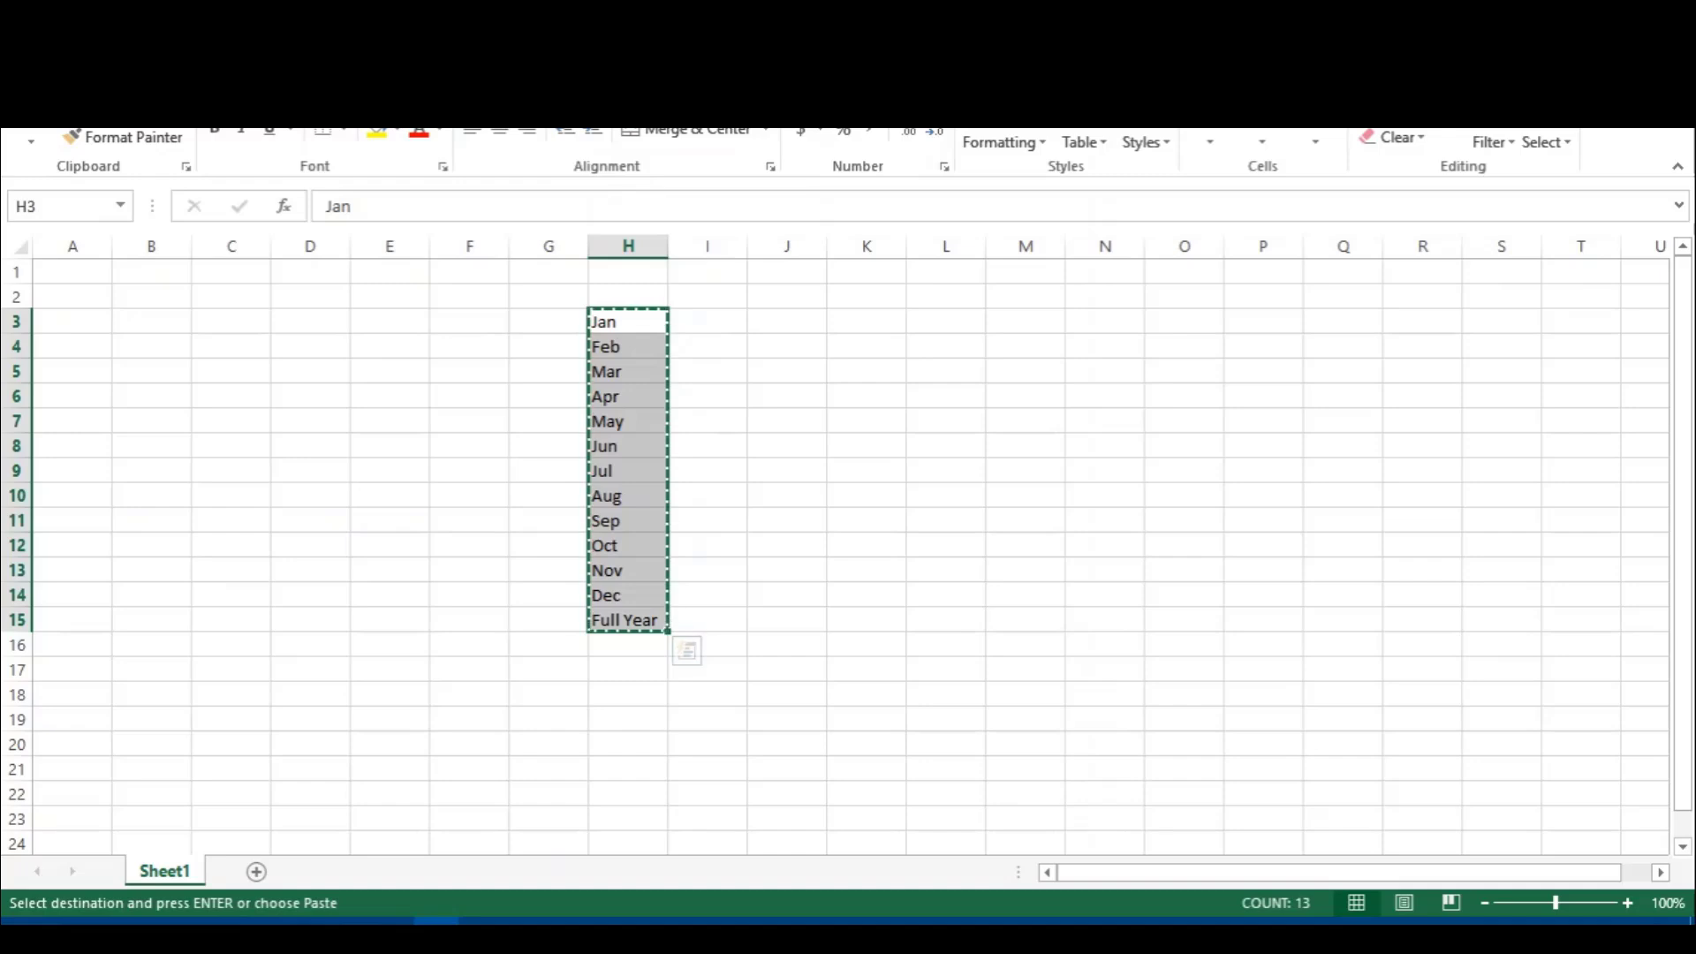
Step: Switch back to Planning Analytics, paste the copied list as members of the Period dimension, and make its editor taller to fit them
{"action": "mouse_move", "coordinate": [346, 922]}
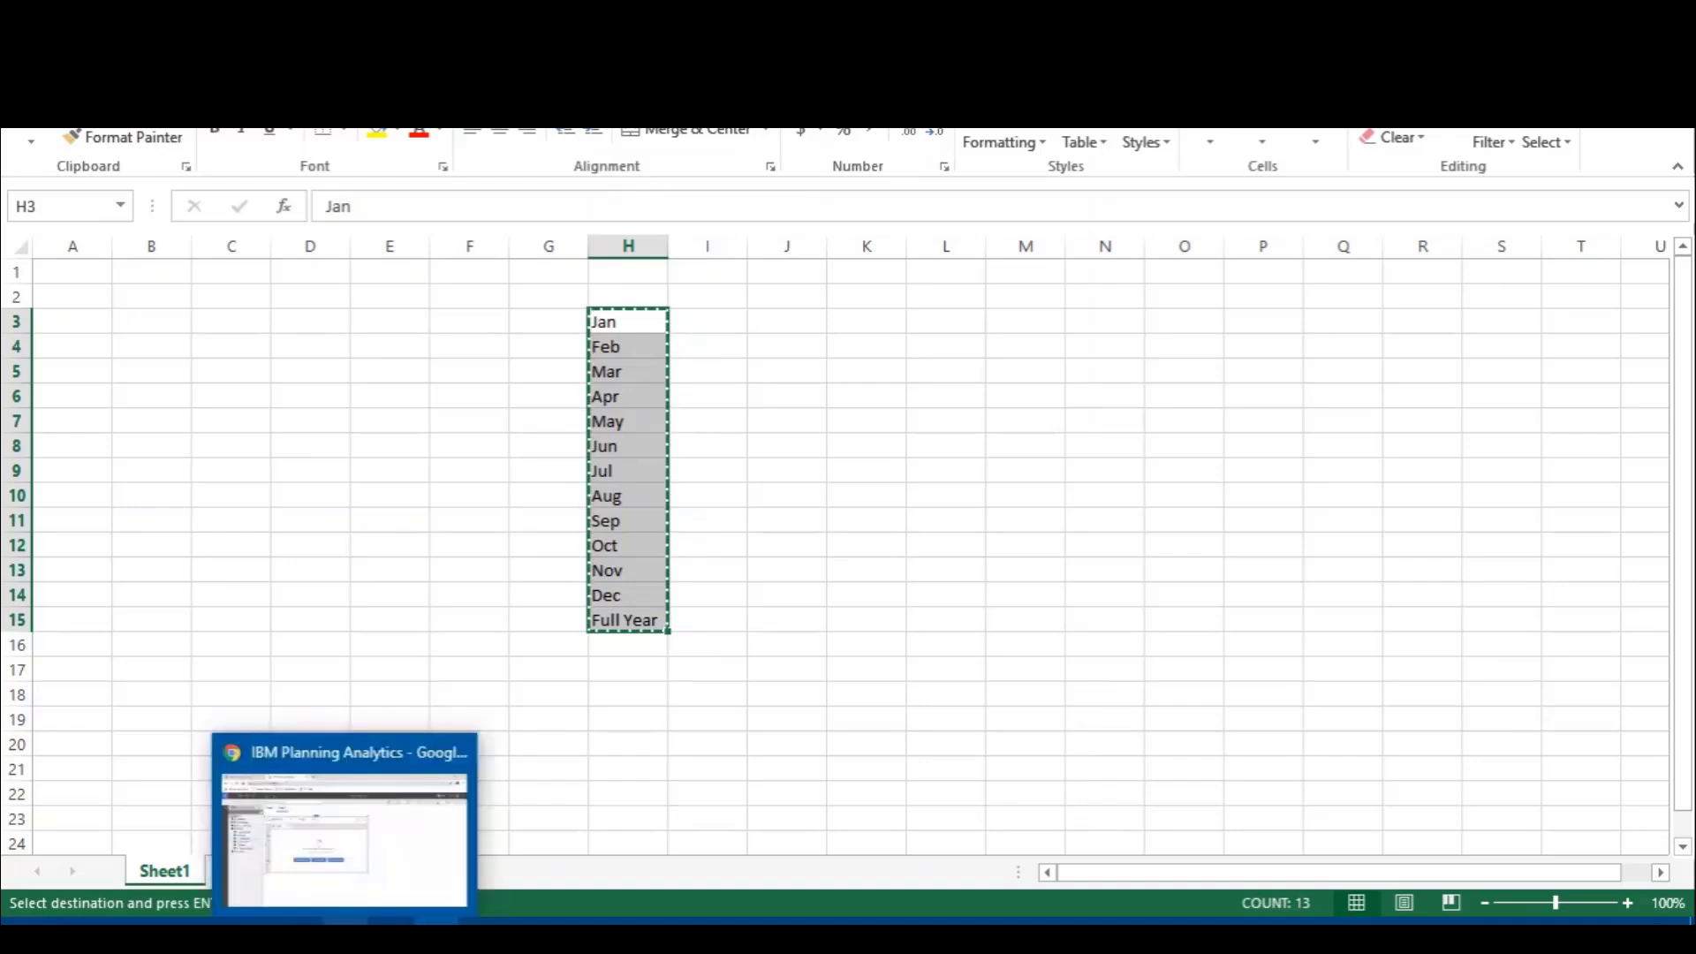
{"action": "left_click", "coordinate": [358, 848]}
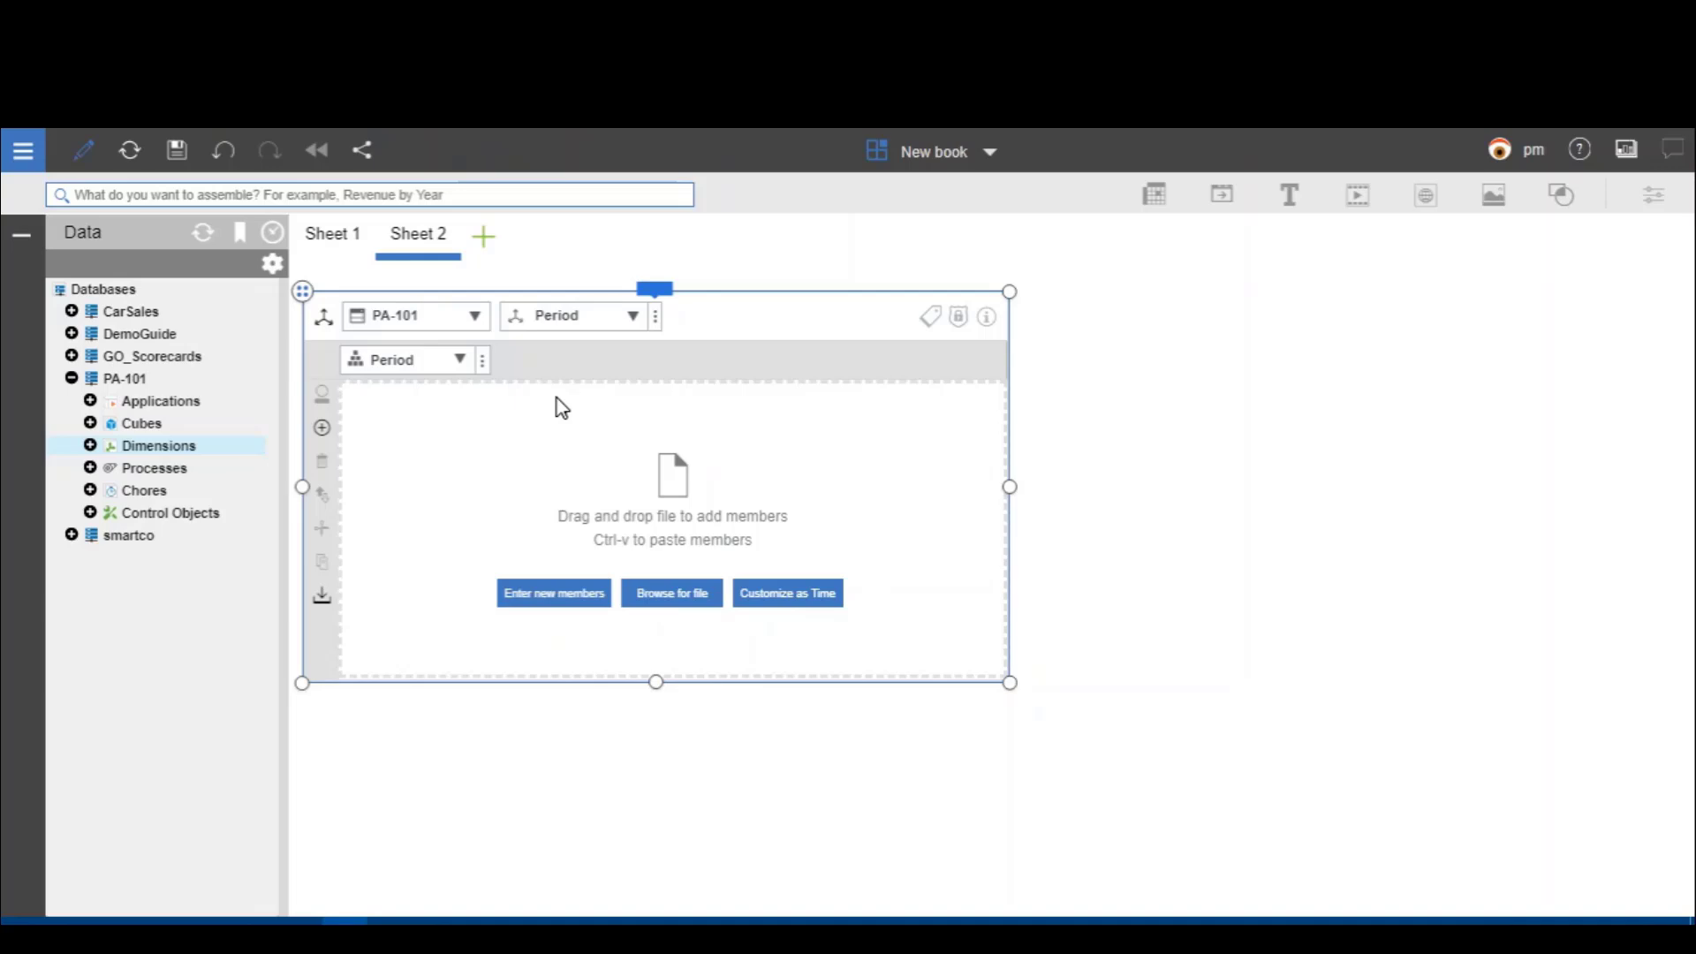
{"action": "key", "text": "ctrl+v"}
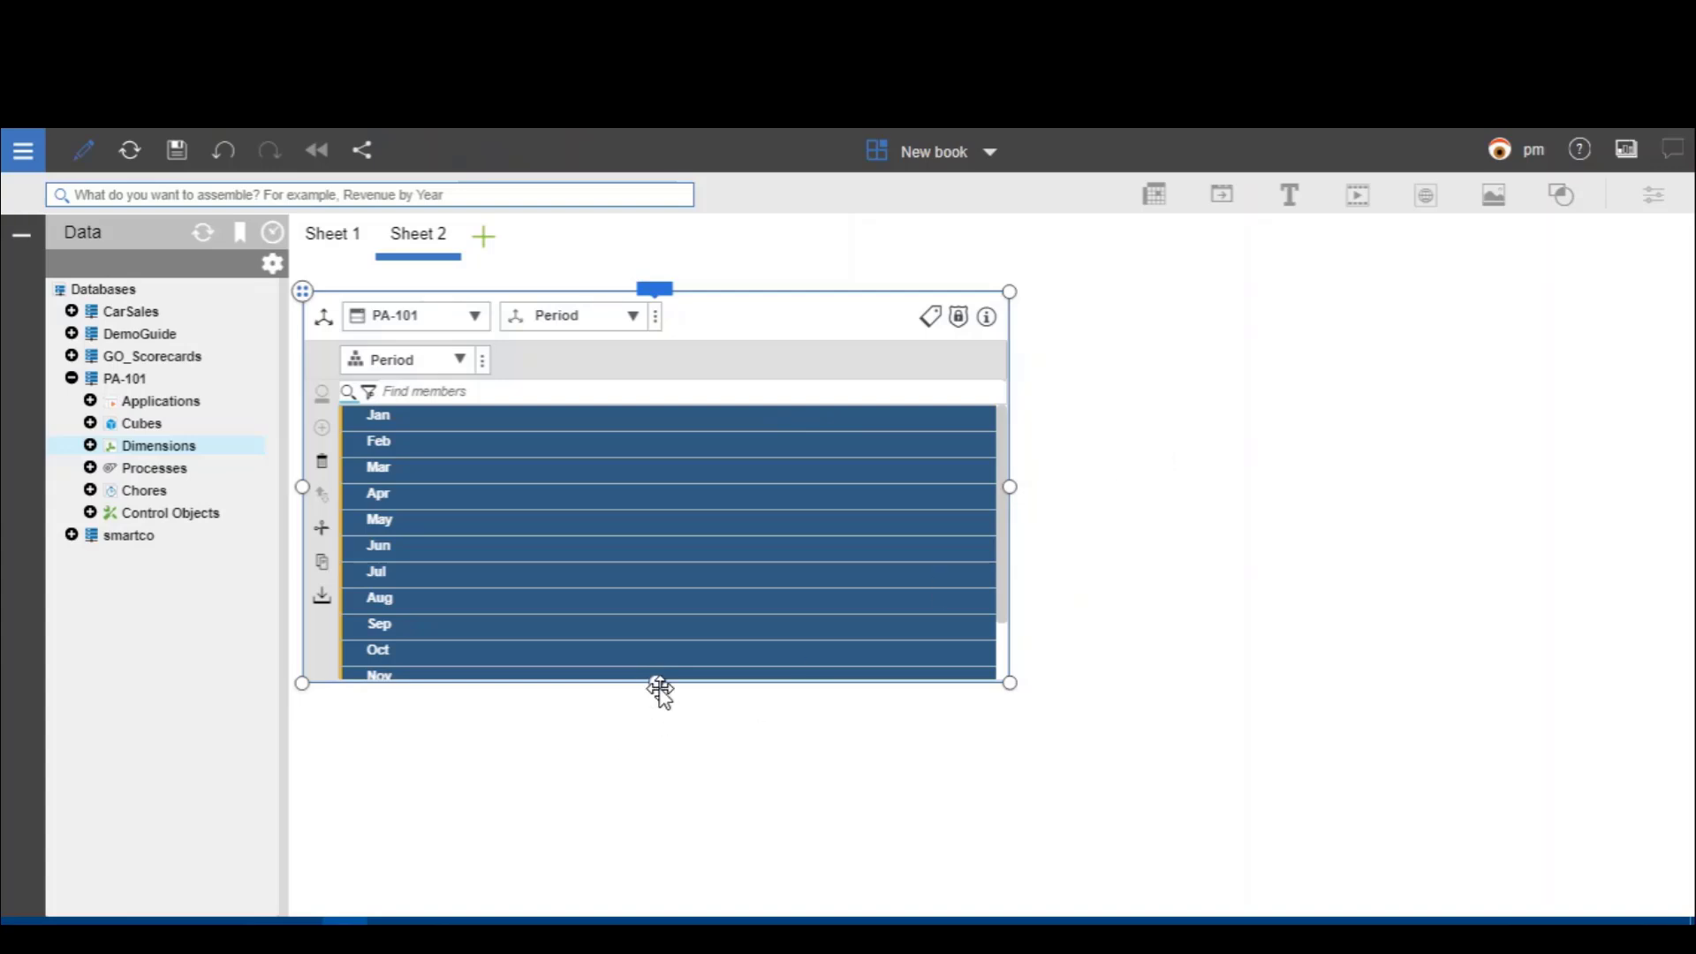
{"action": "left_click_drag", "start_coordinate": [657, 685], "coordinate": [665, 772]}
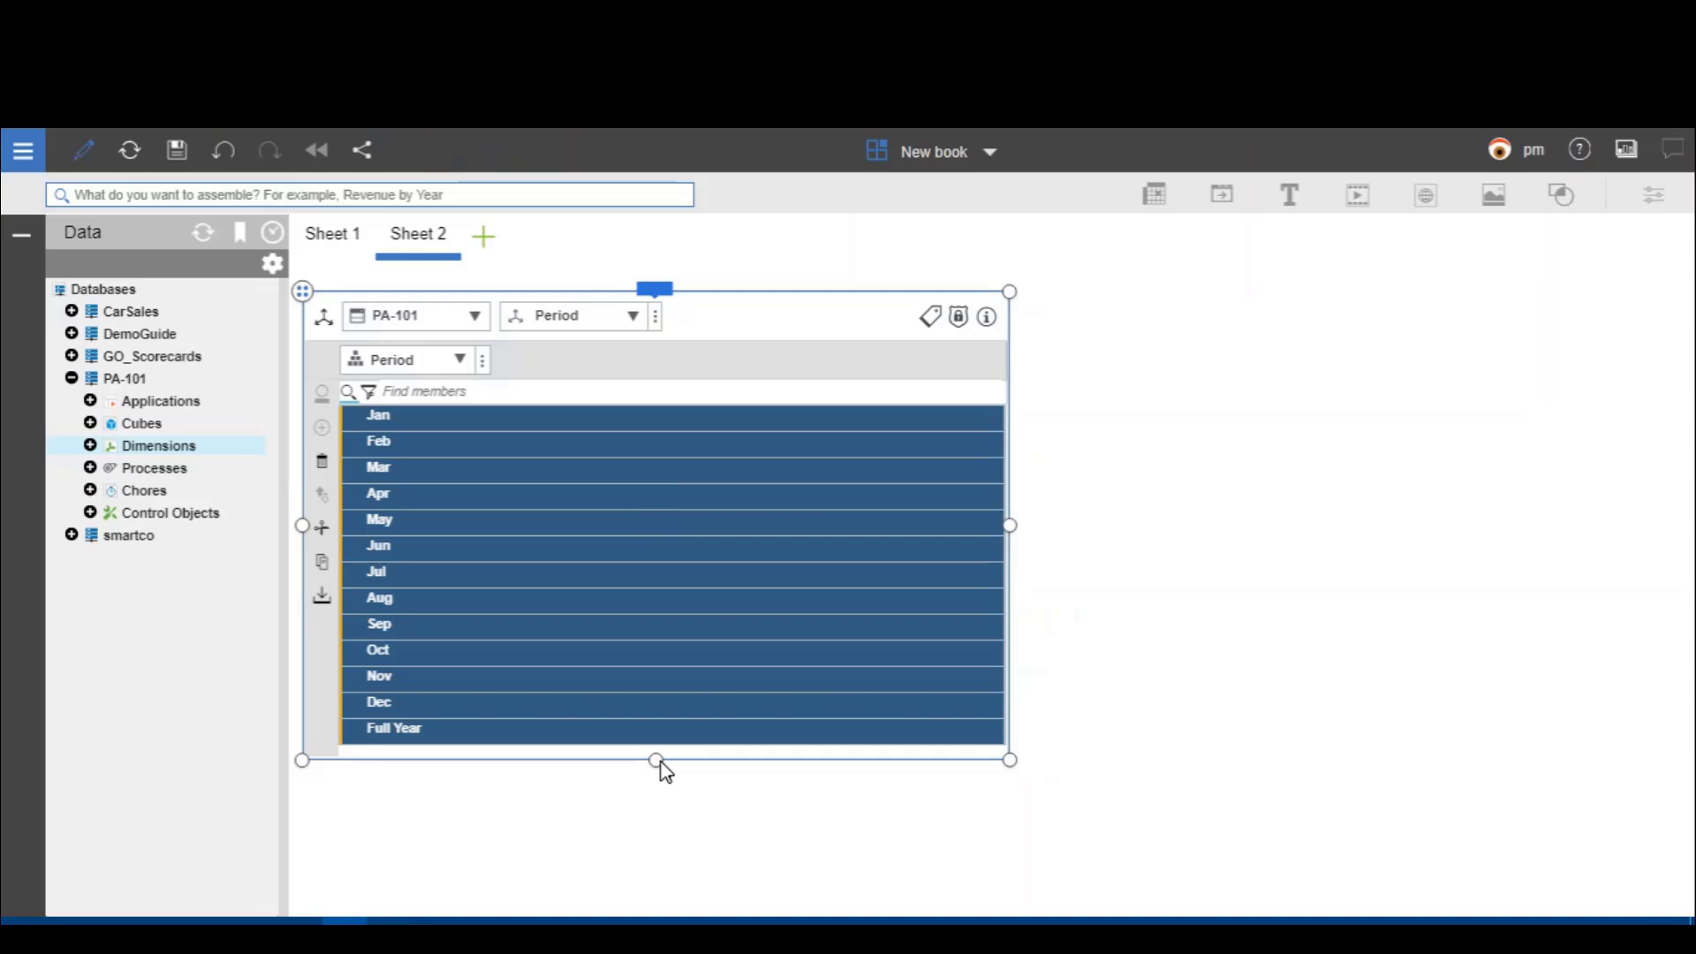
Step: Make the members Jan through Dec children of Full Year and narrow the Period dimension editor to about half its width
{"action": "left_click", "coordinate": [610, 738]}
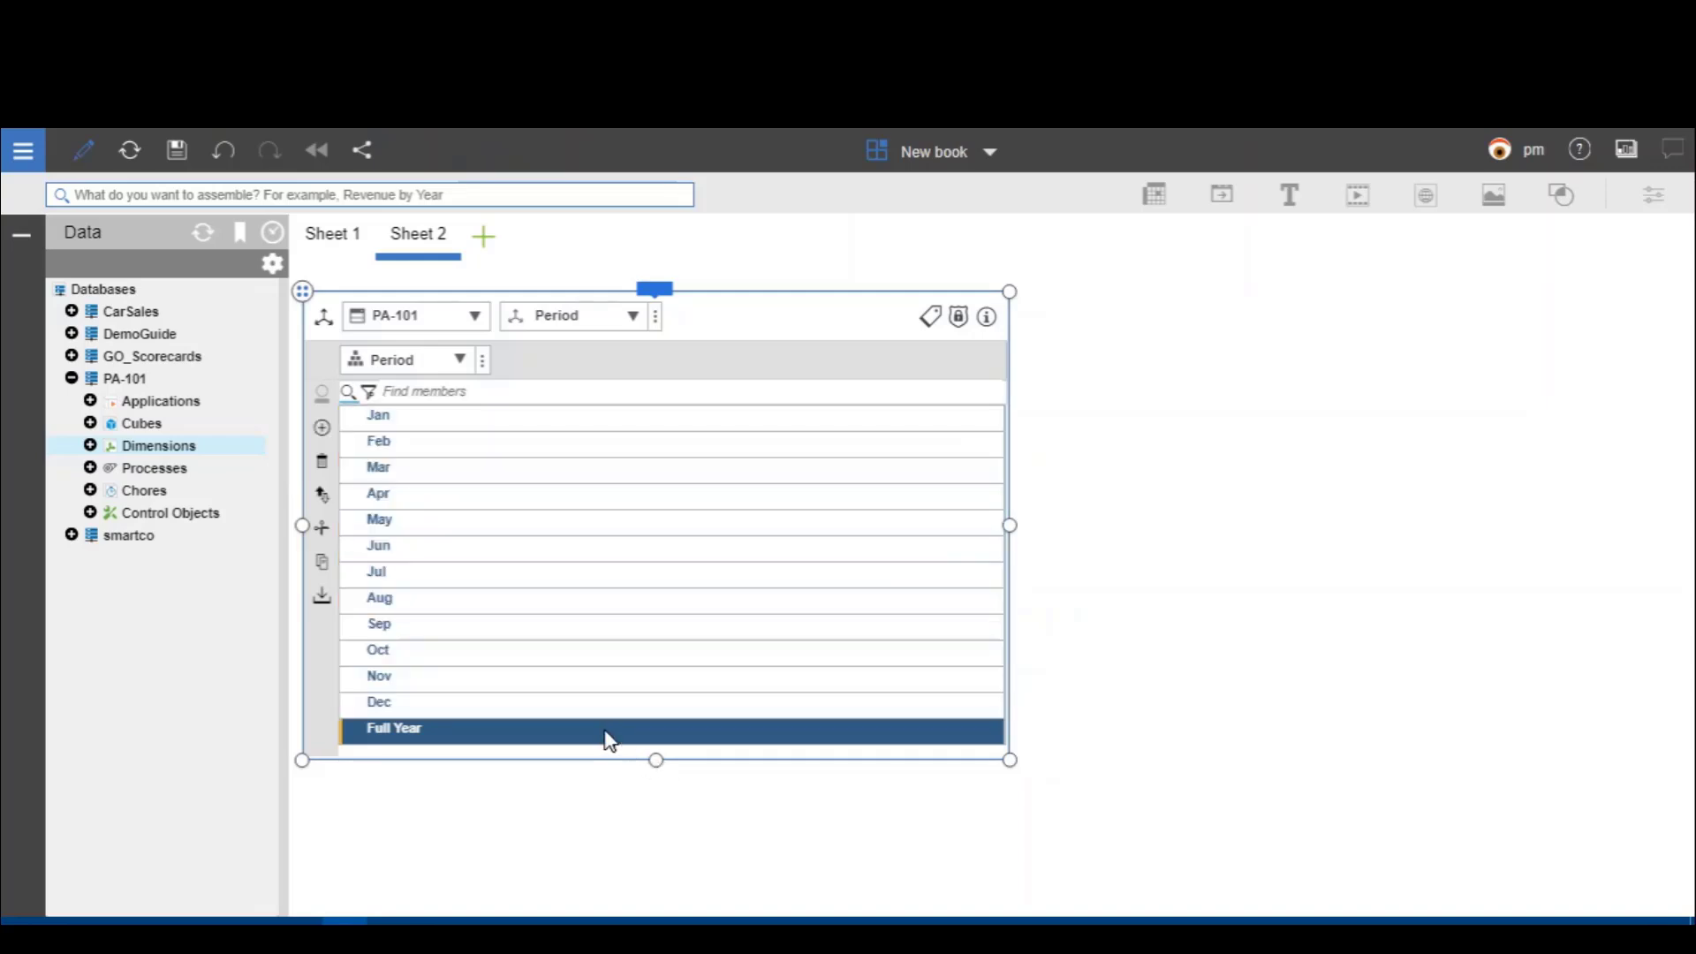
{"action": "left_click", "coordinate": [415, 428]}
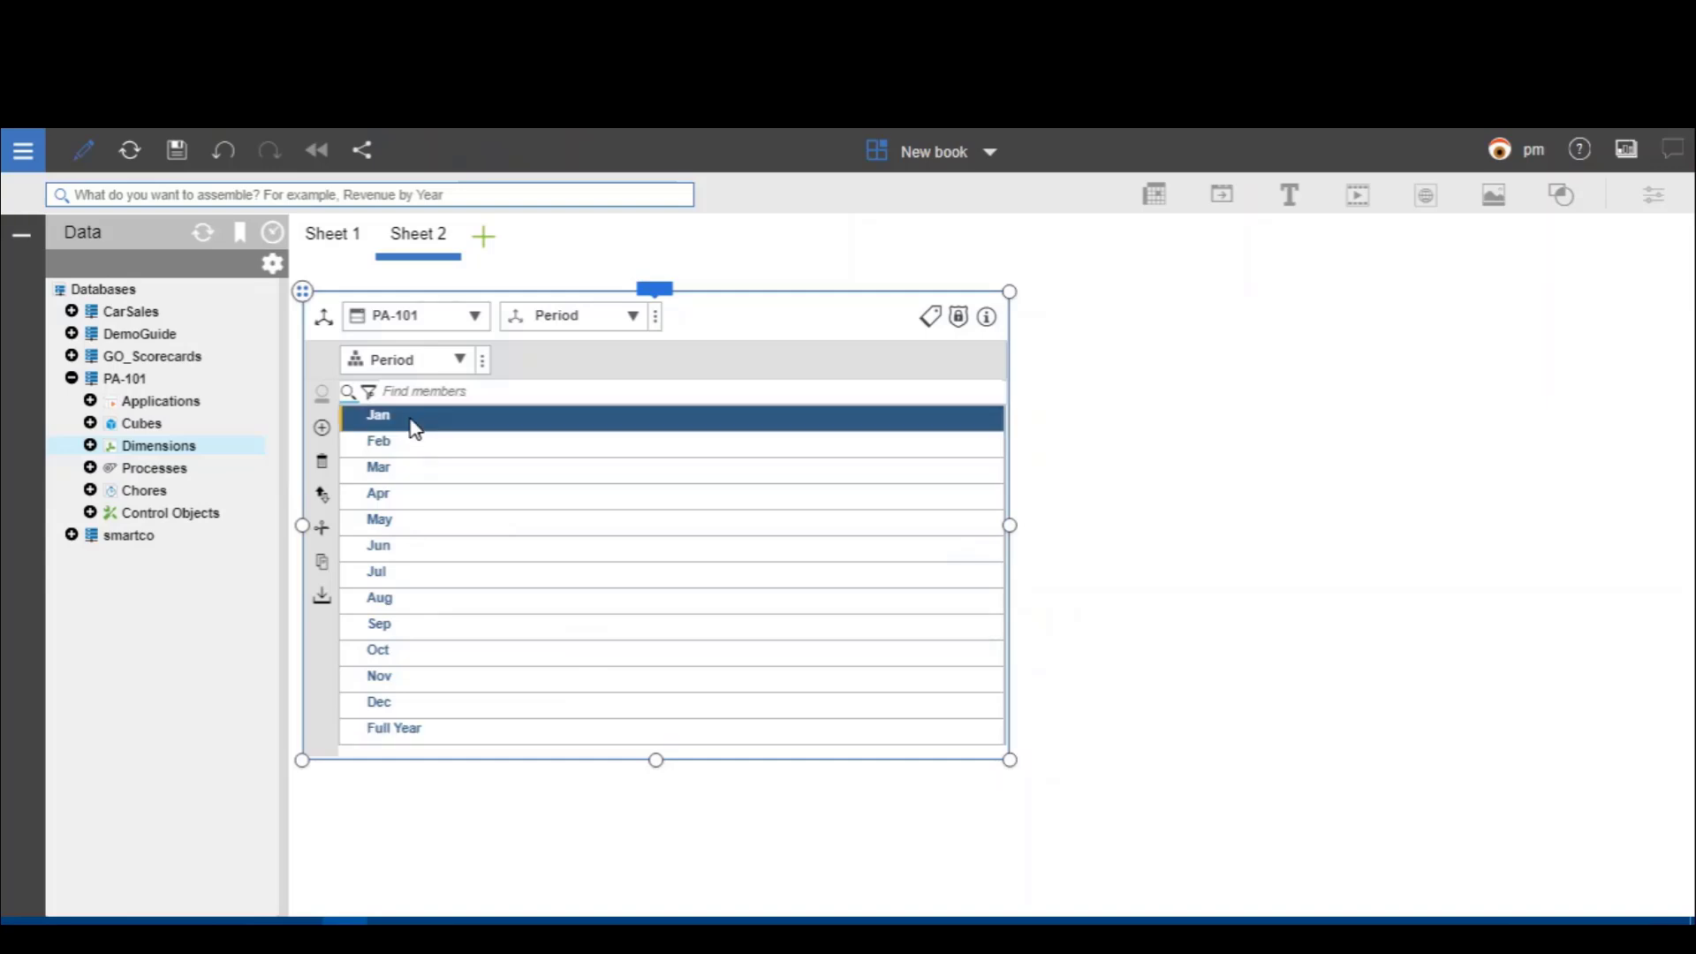
{"action": "left_click", "coordinate": [389, 706], "text": "shift"}
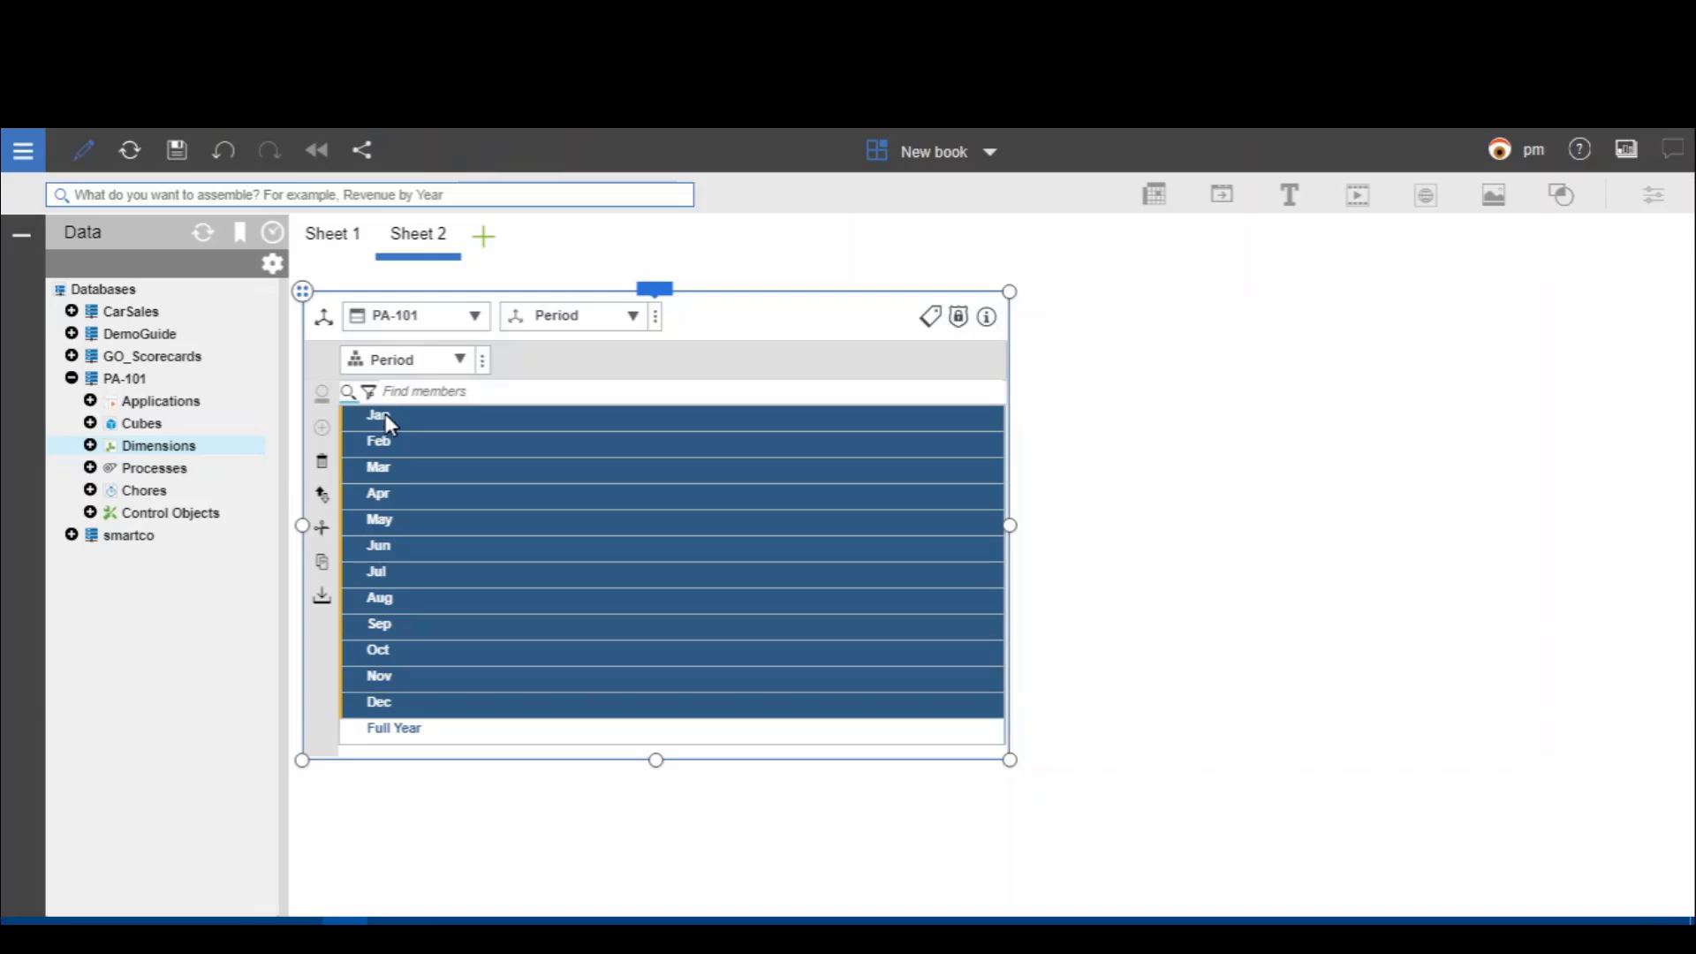
{"action": "left_click_drag", "start_coordinate": [632, 565], "coordinate": [433, 736]}
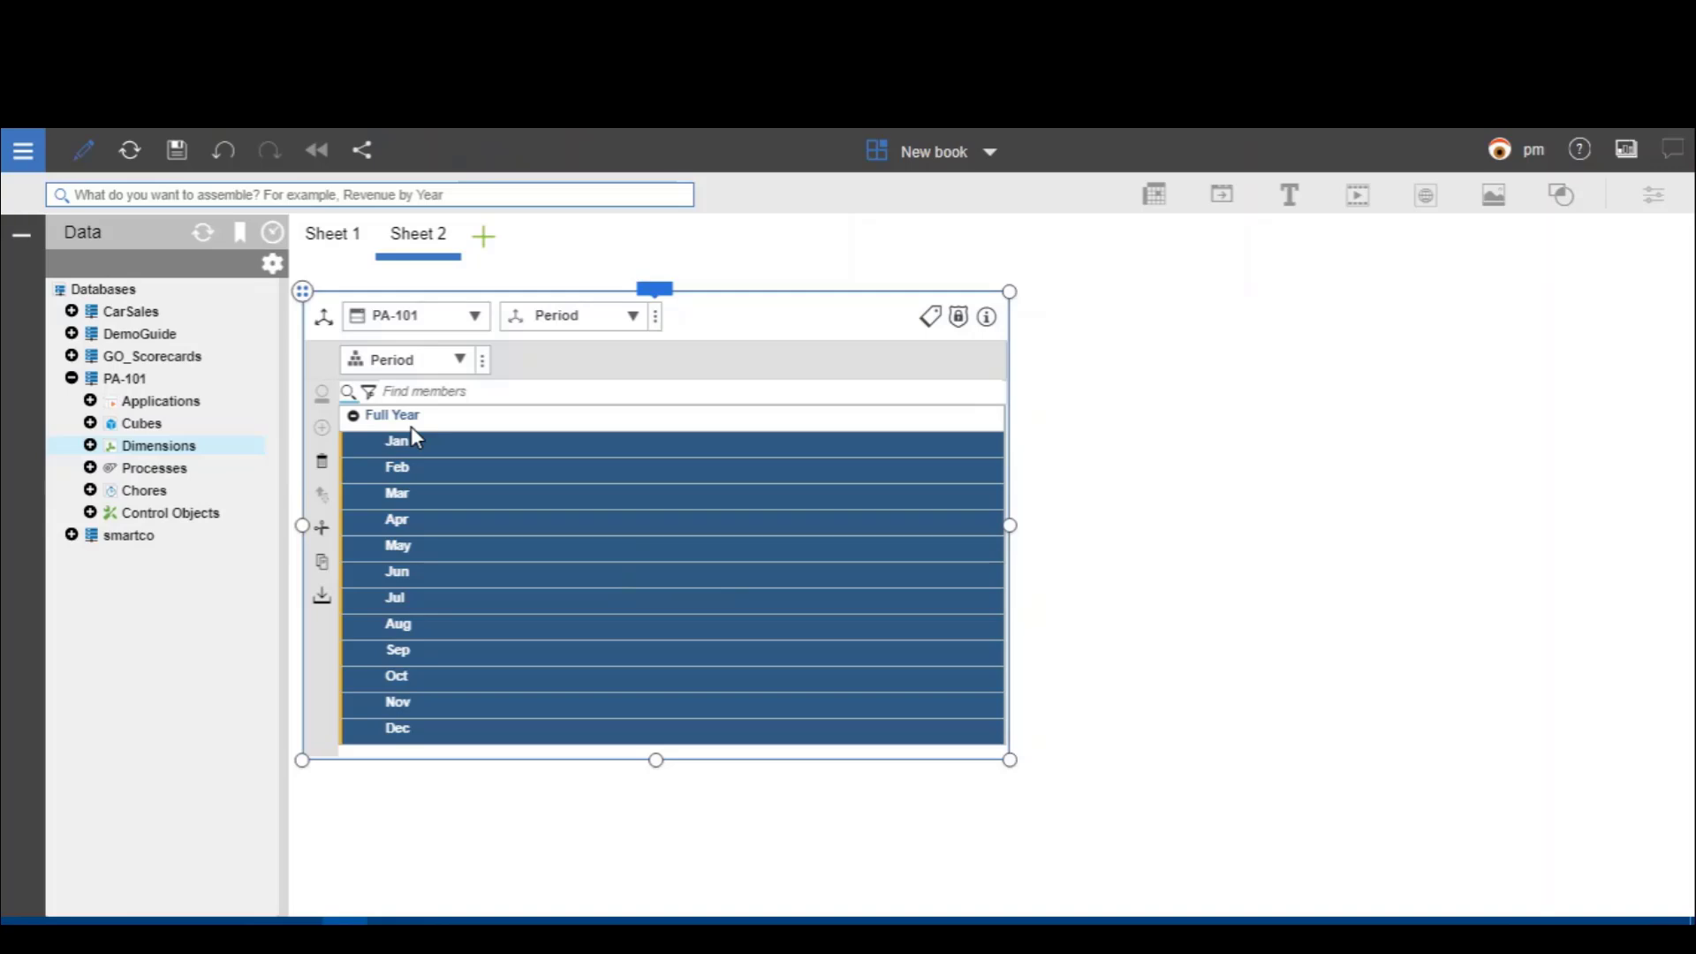
{"action": "left_click", "coordinate": [353, 416]}
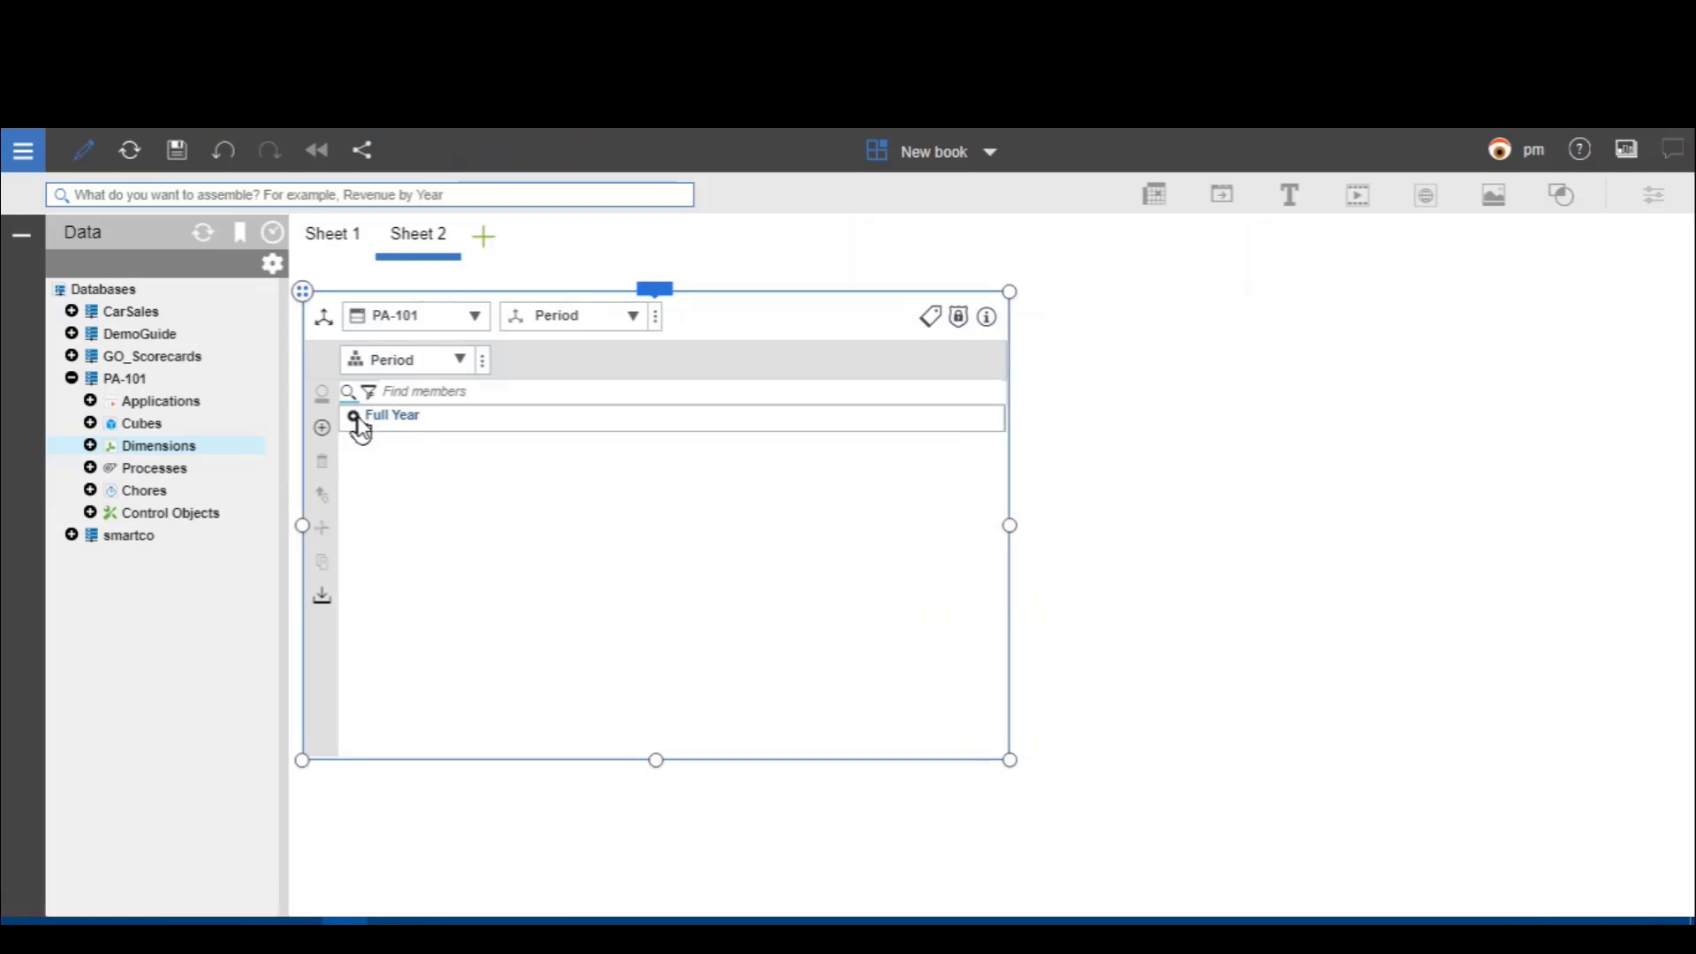
{"action": "left_click", "coordinate": [353, 416]}
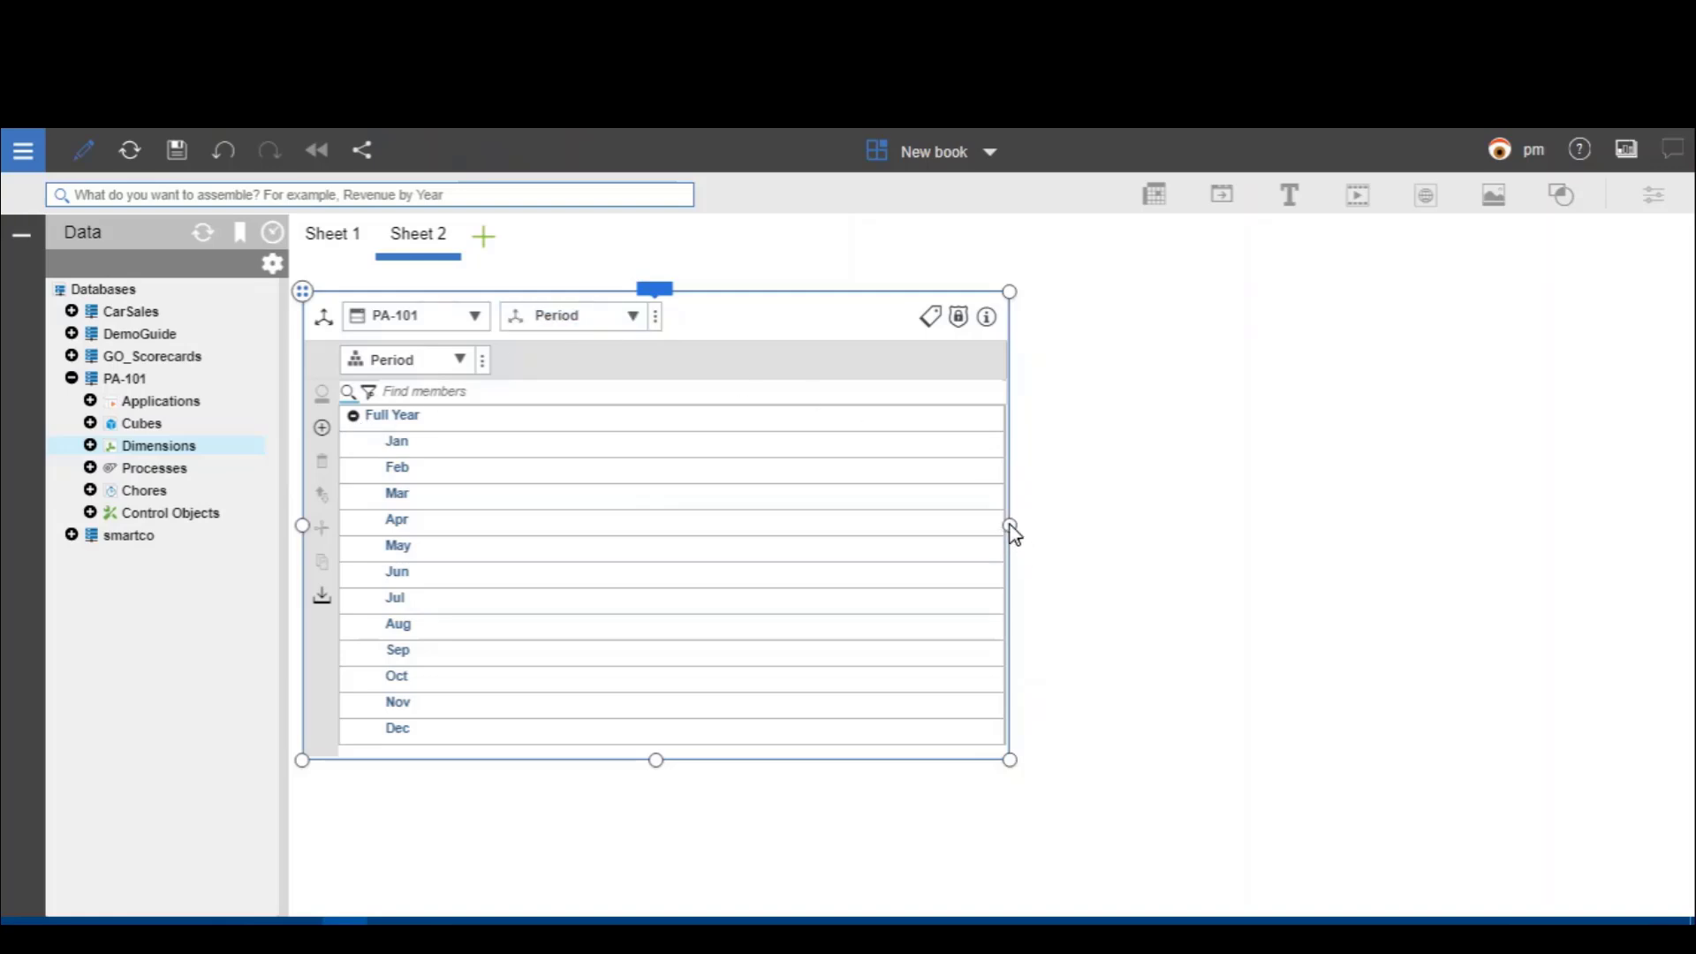
{"action": "left_click_drag", "start_coordinate": [1012, 528], "coordinate": [648, 499]}
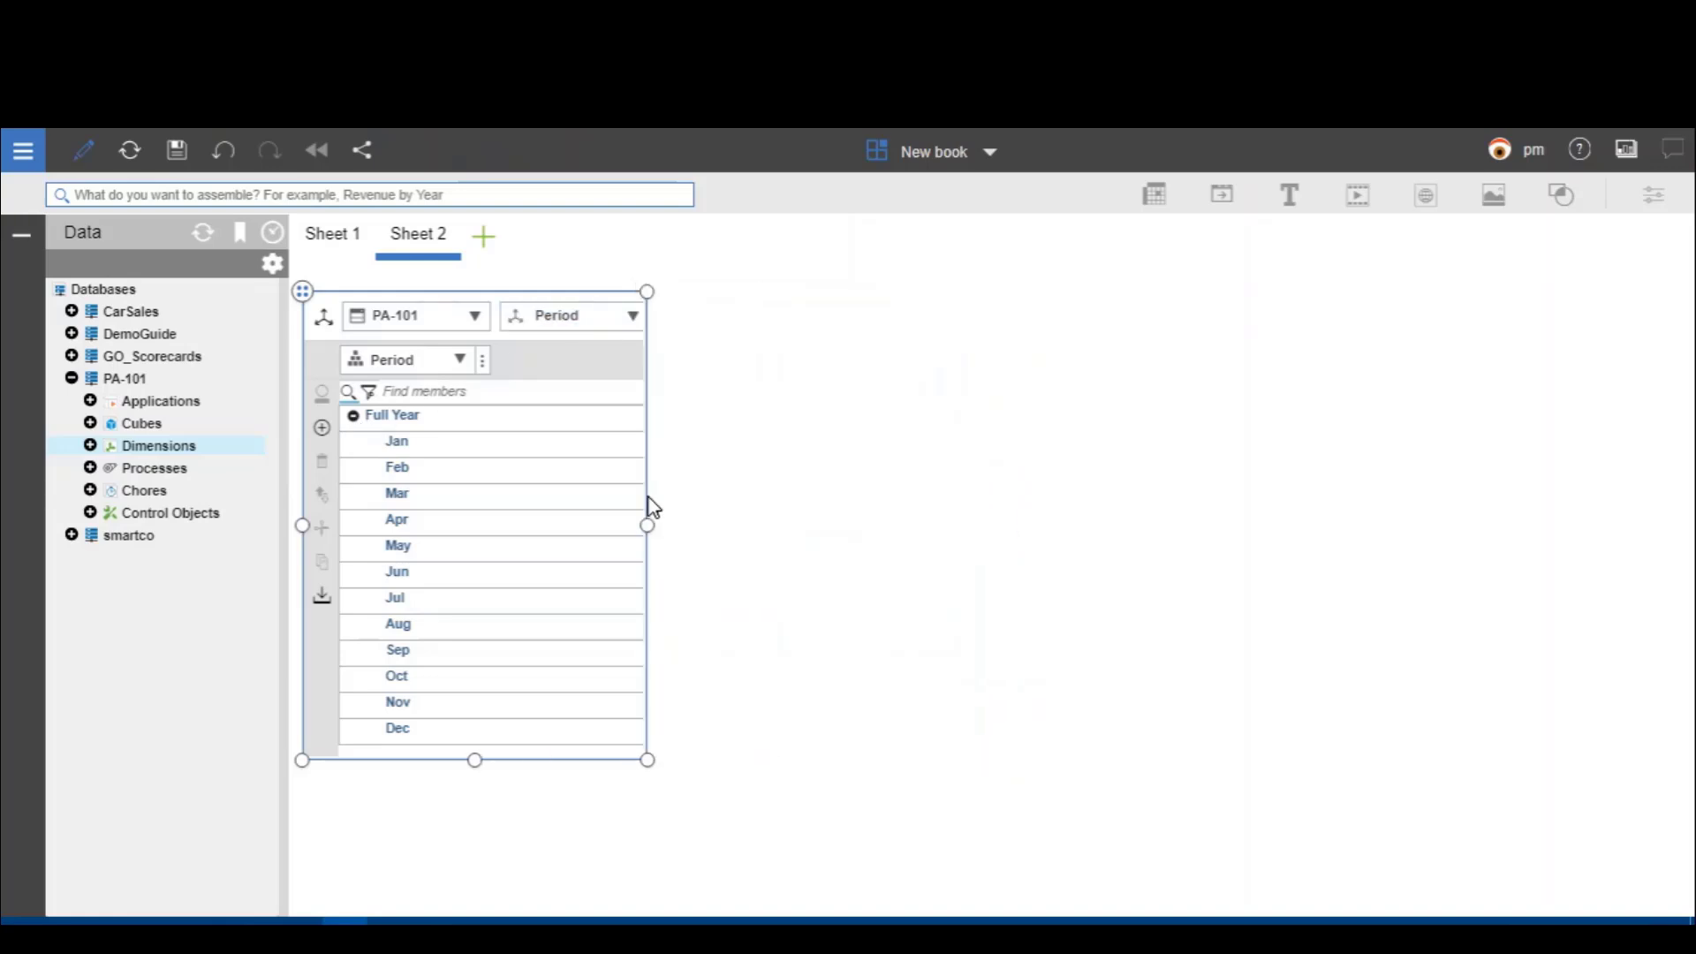
Step: Switch to Sheet 1 and start a new cube in PA-101 named Demo
{"action": "left_click", "coordinate": [332, 236]}
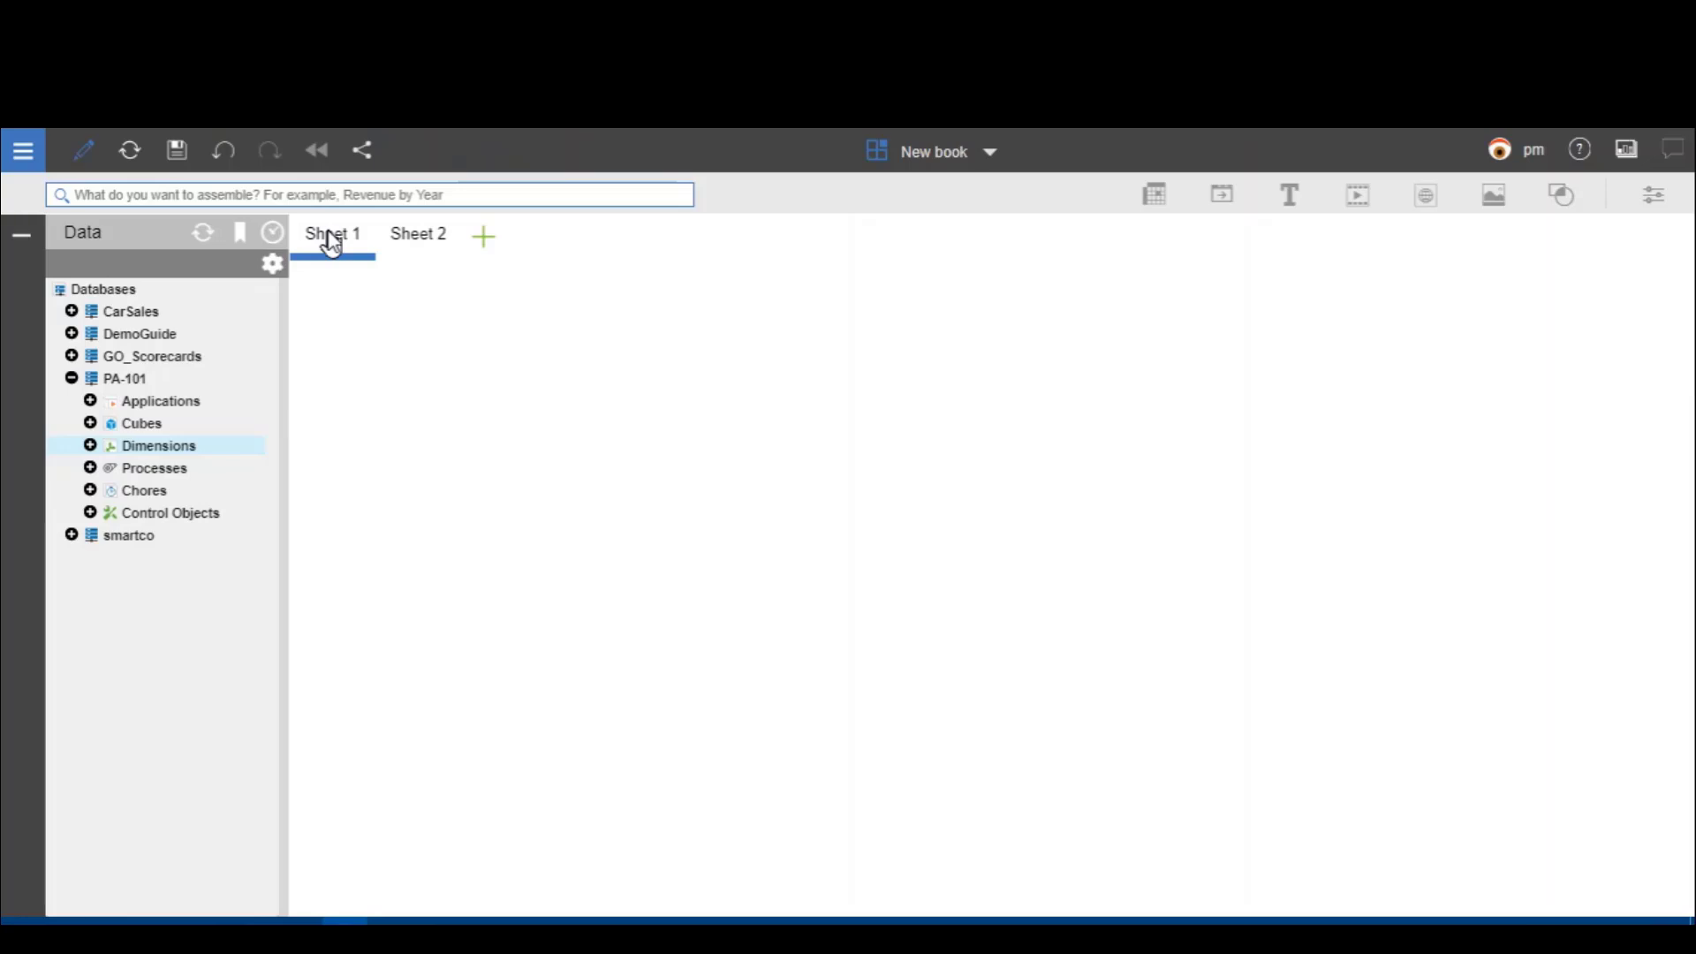
{"action": "right_click", "coordinate": [154, 433]}
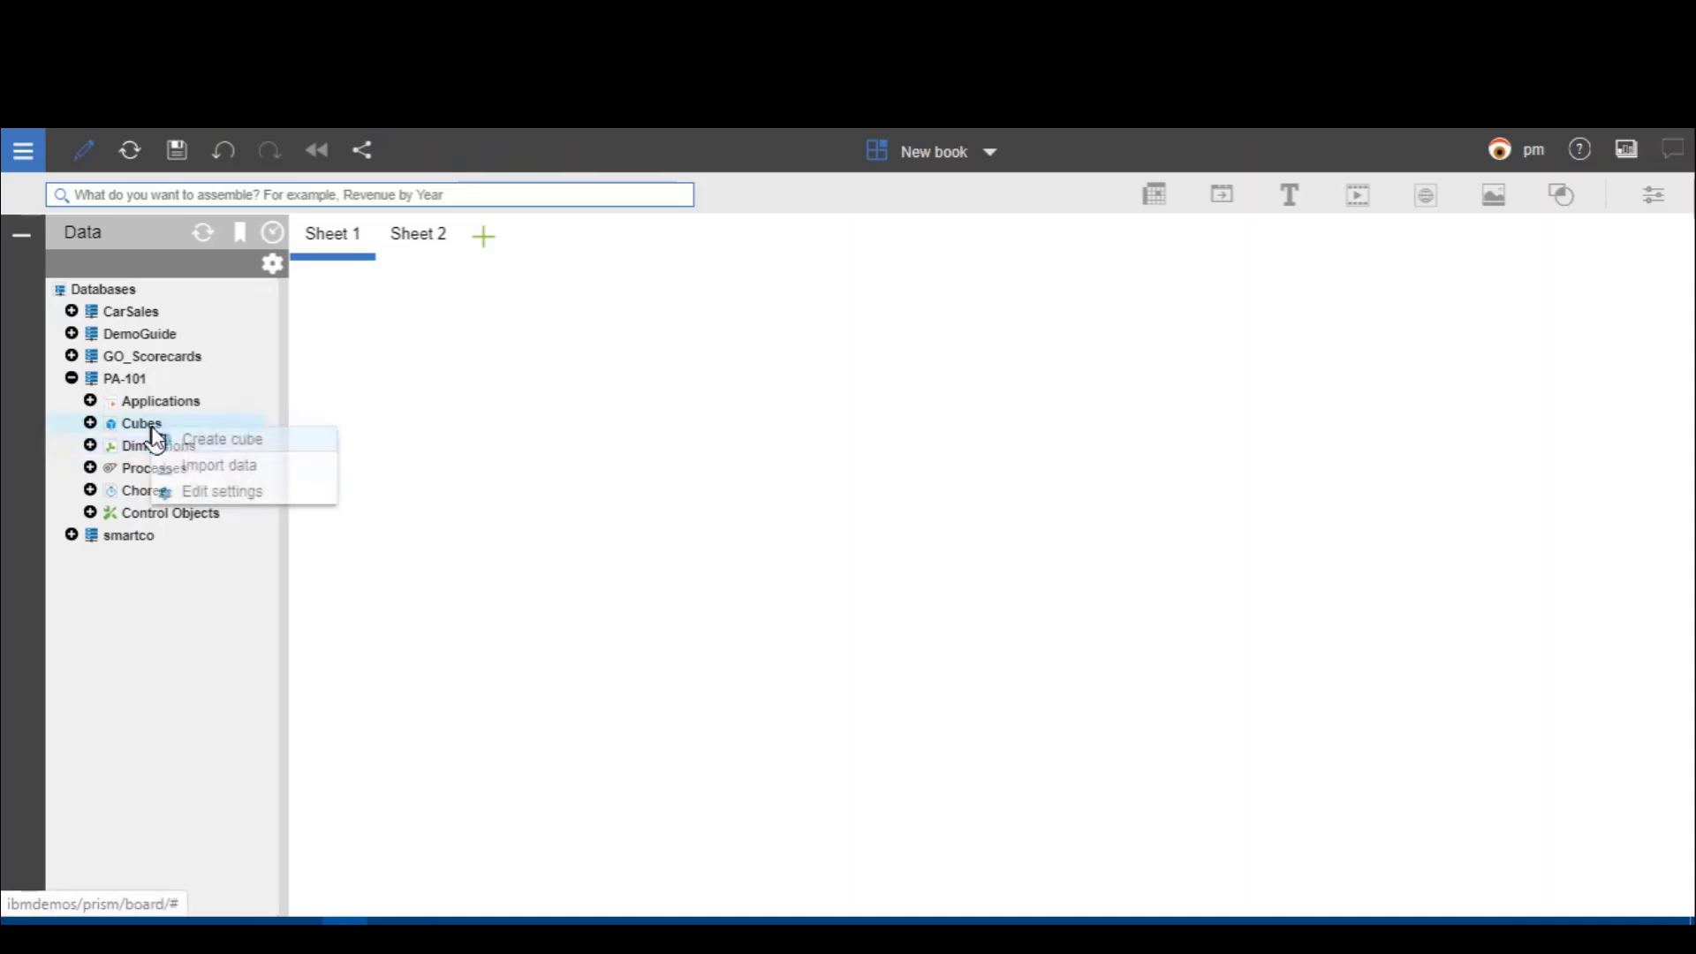
{"action": "left_click", "coordinate": [246, 442]}
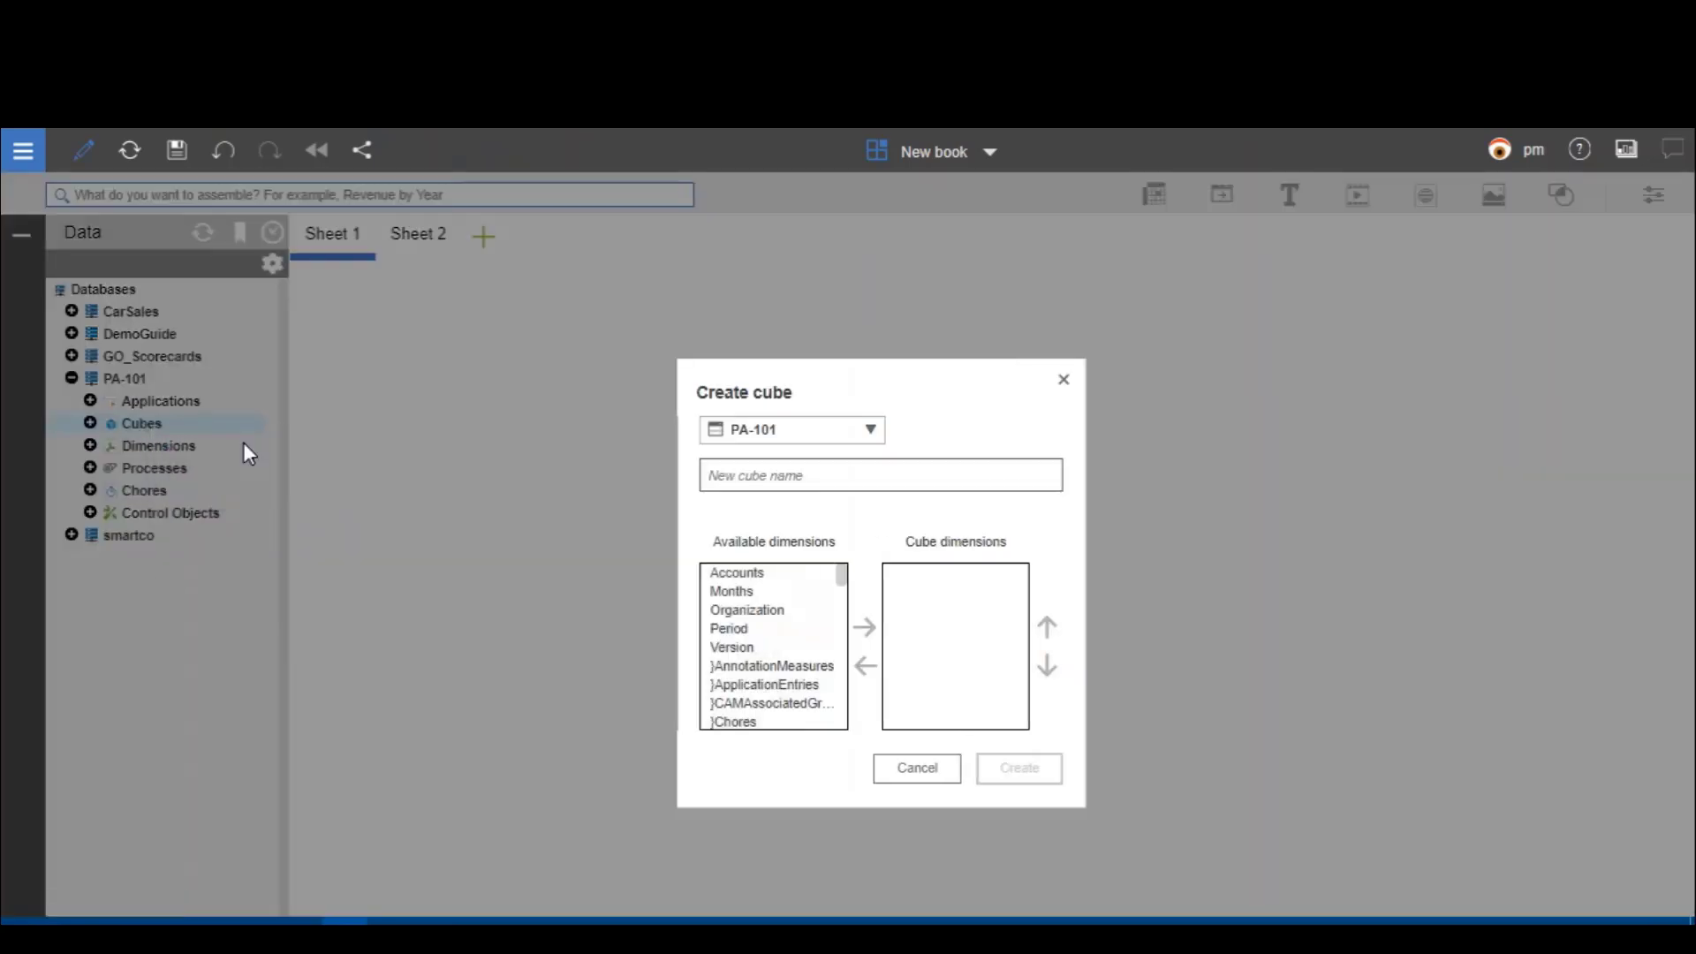
{"action": "left_click", "coordinate": [767, 460]}
{"action": "type", "text": "Demo"}
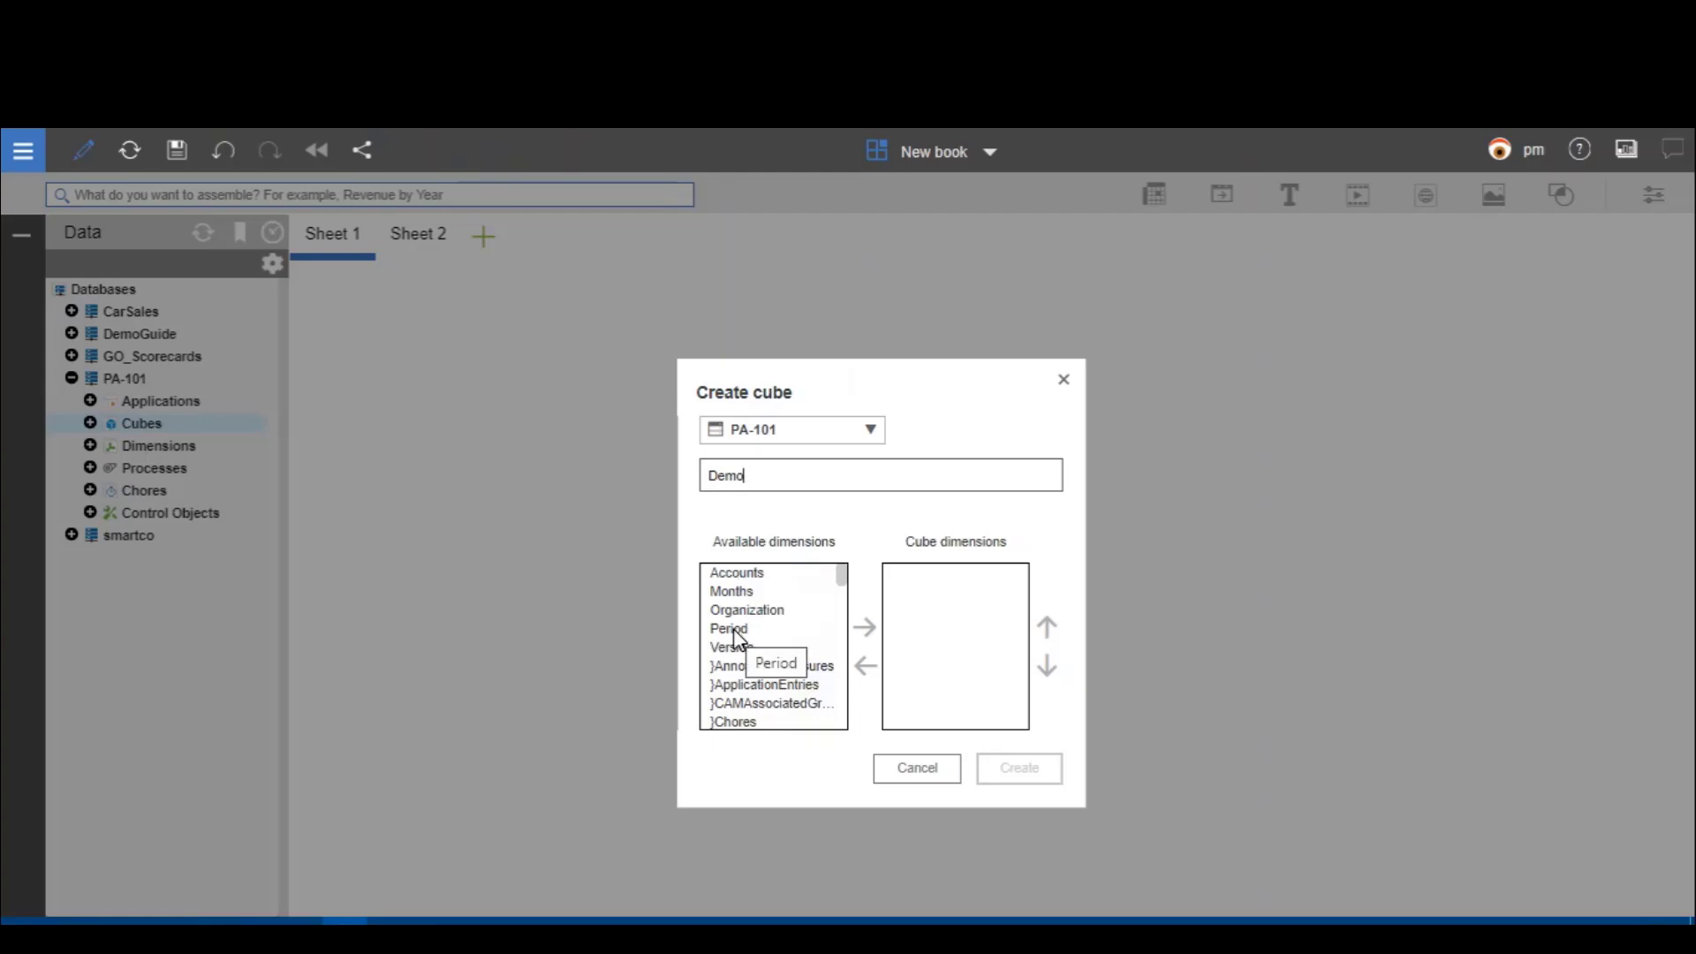
Step: Add the Accounts, Months, Organization and Version dimensions to the Demo cube and create it
{"action": "left_click", "coordinate": [739, 579]}
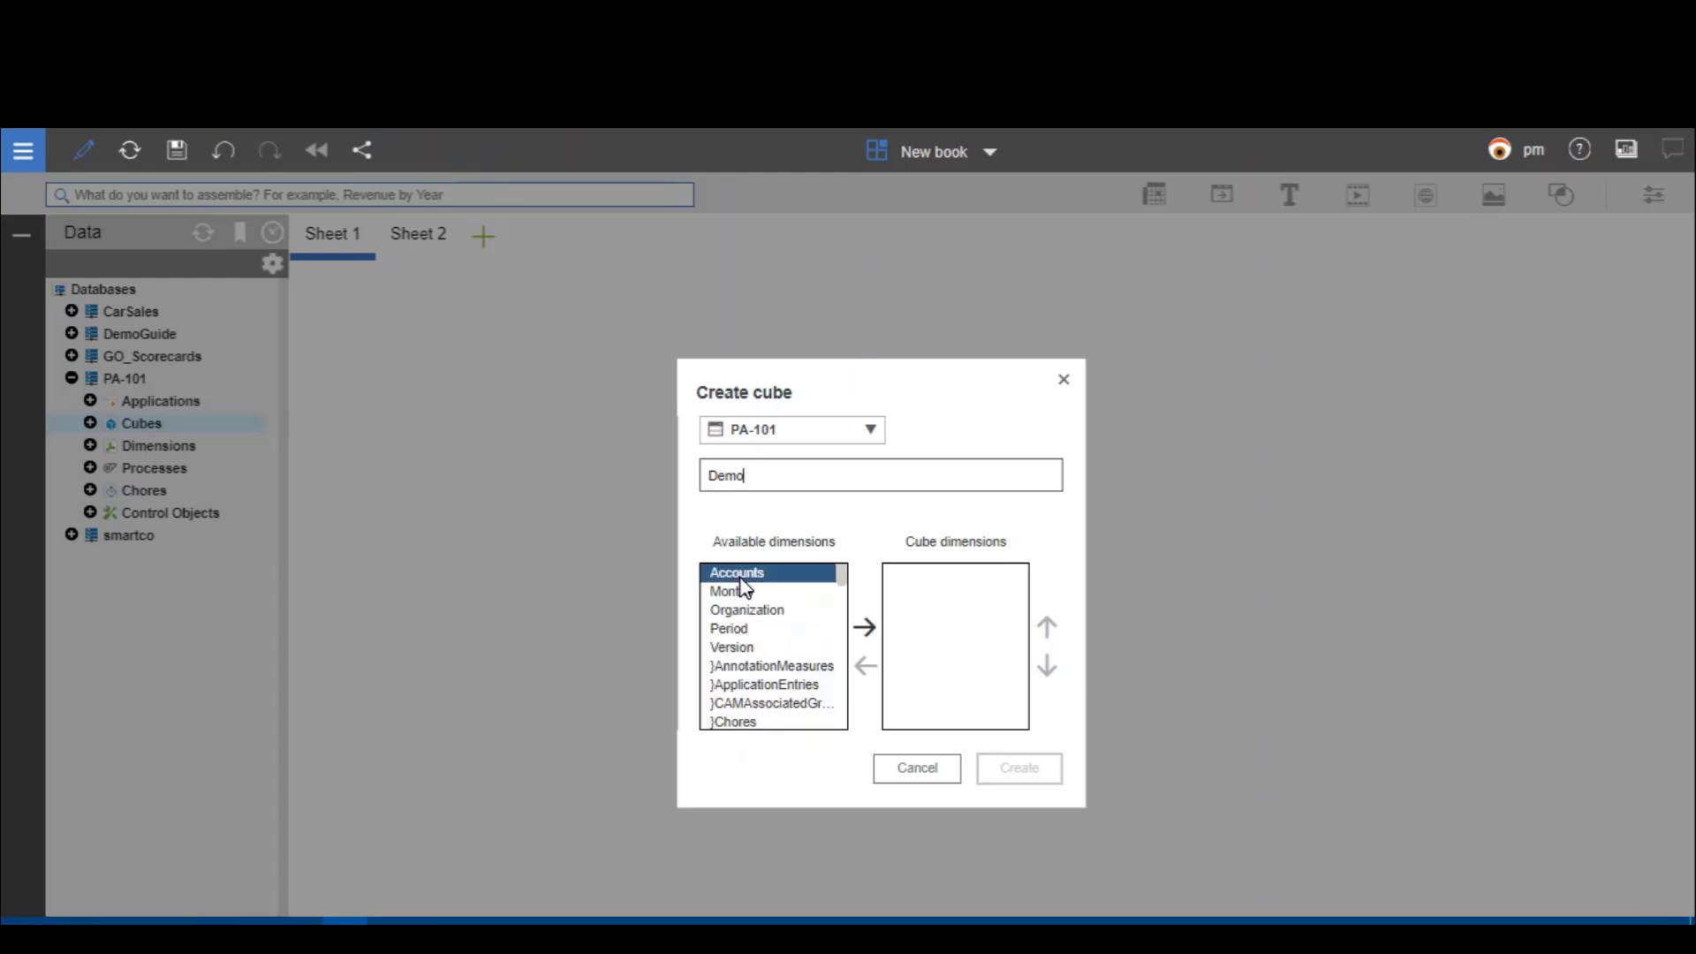
{"action": "left_click", "coordinate": [864, 628]}
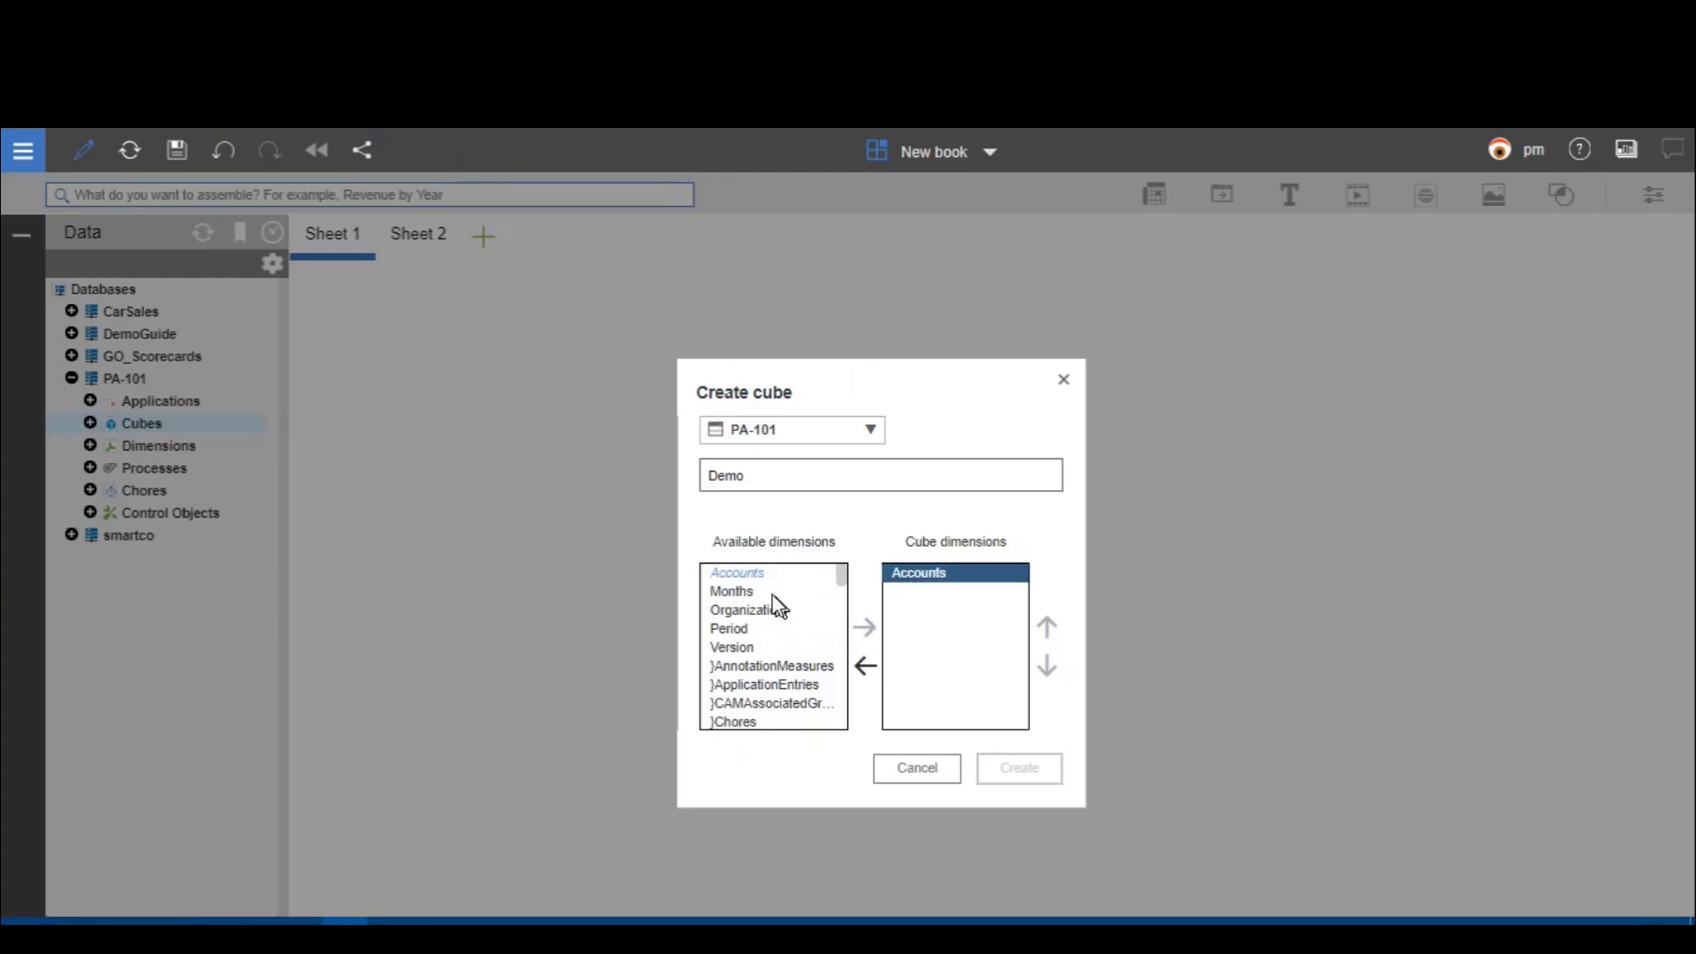
{"action": "left_click", "coordinate": [748, 591]}
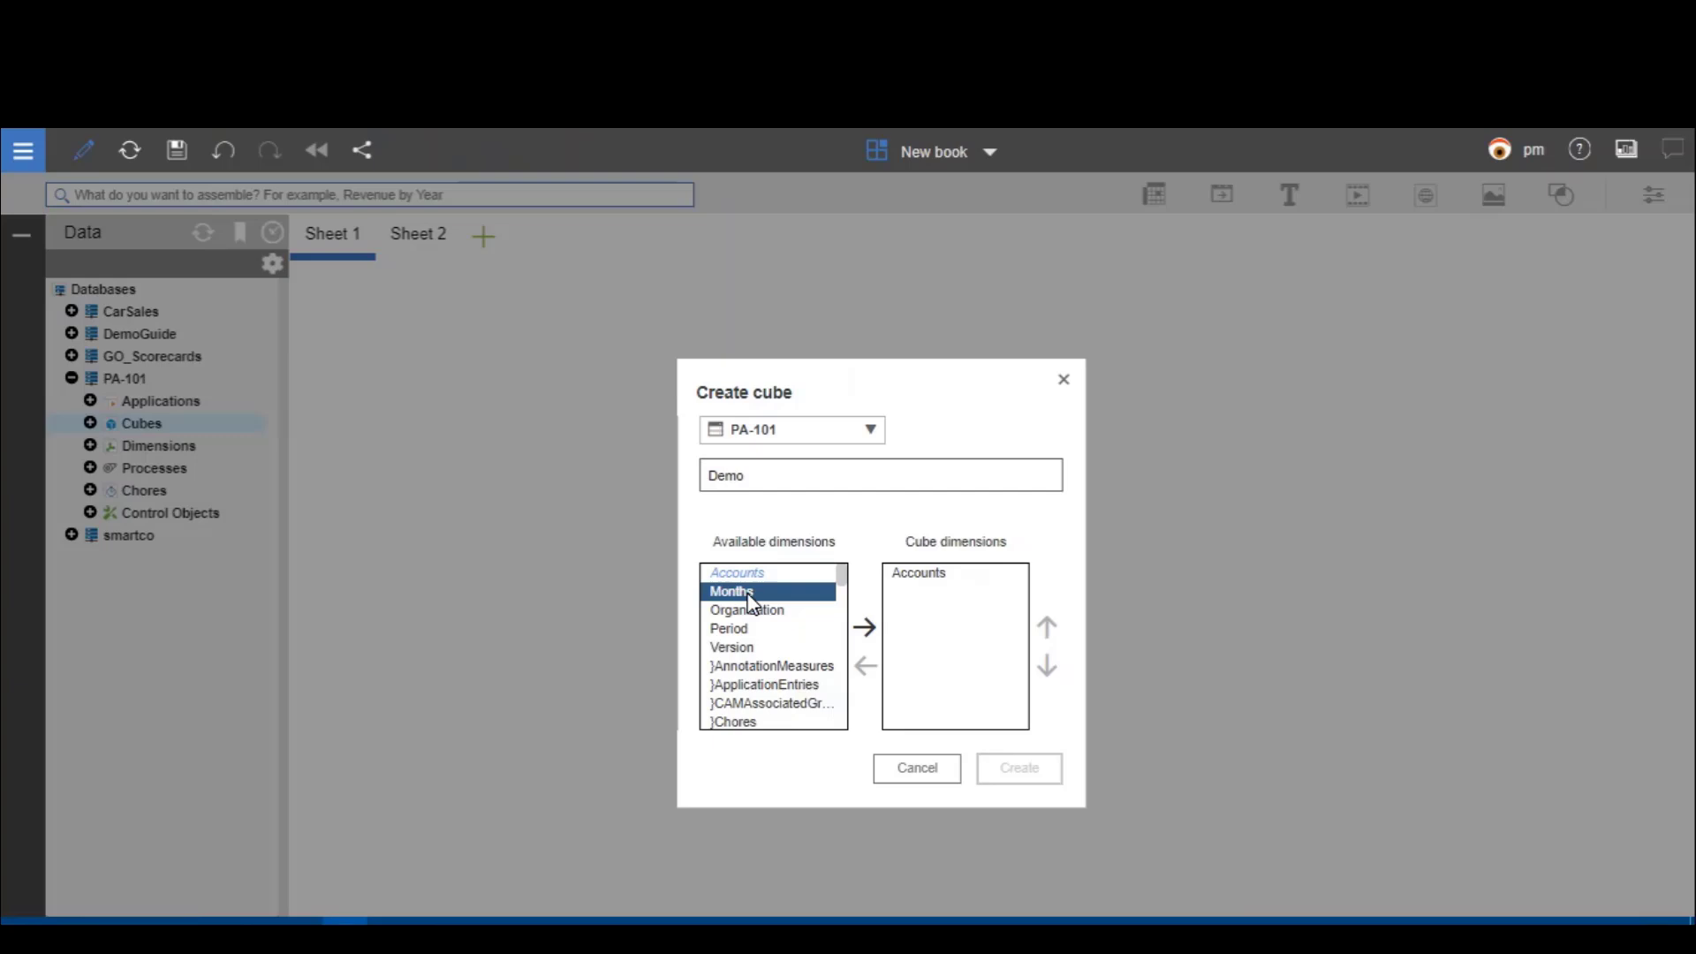
{"action": "left_click", "coordinate": [870, 631]}
{"action": "left_click", "coordinate": [763, 616]}
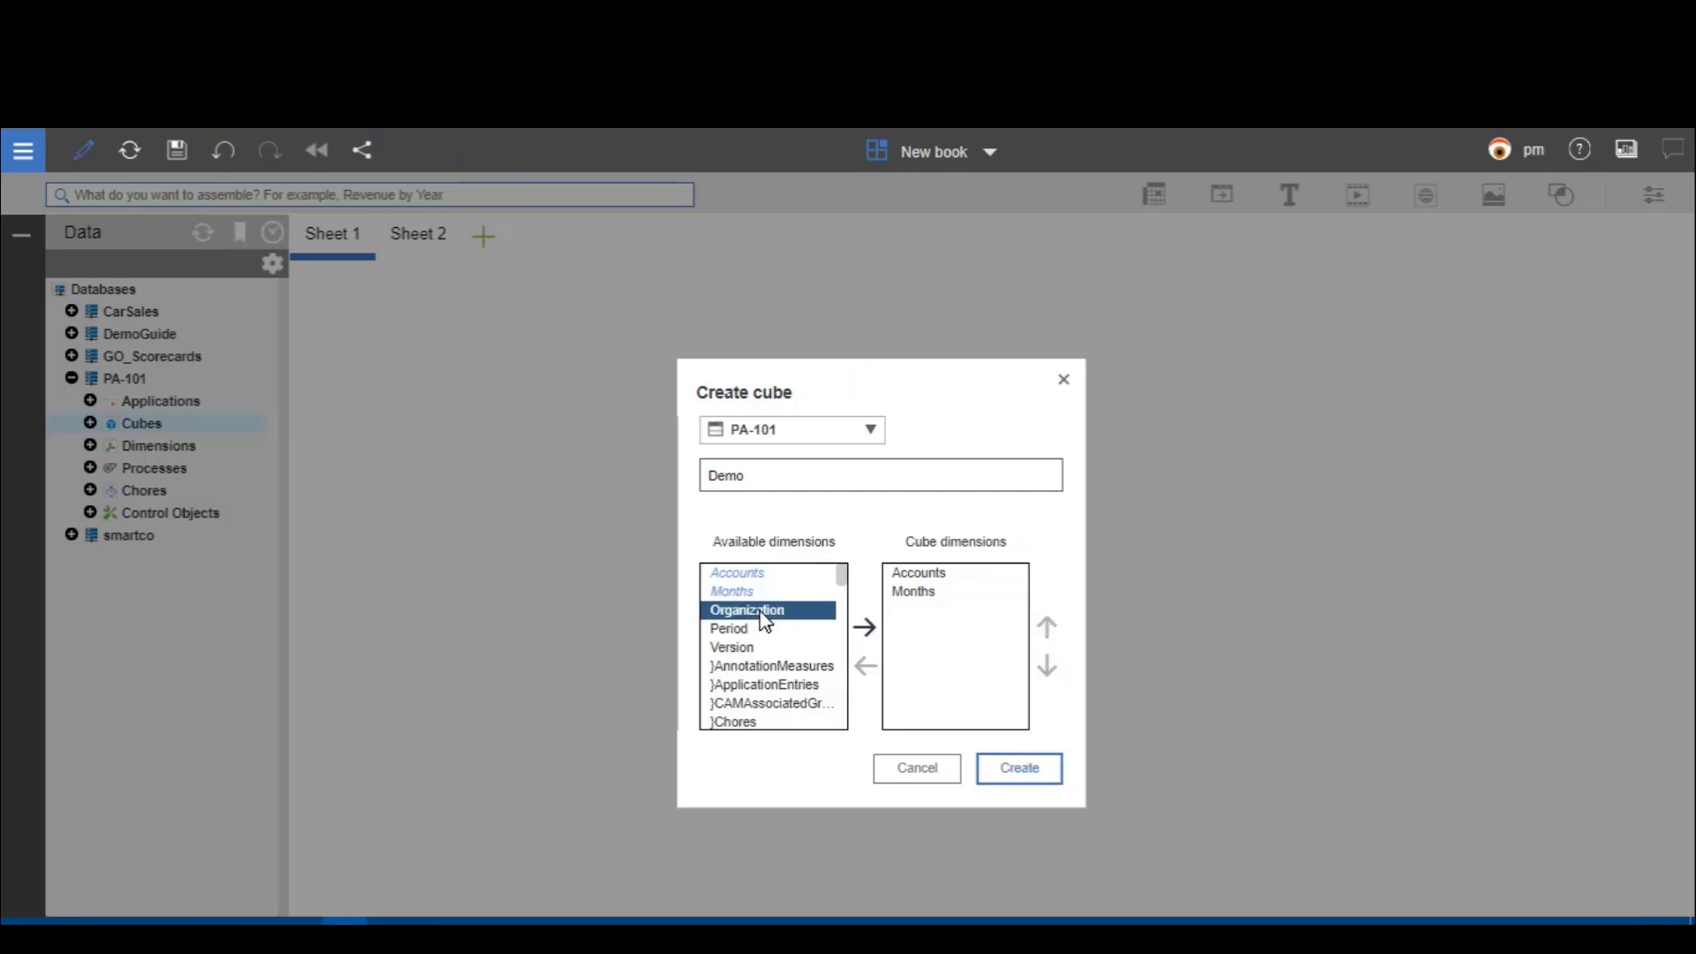
{"action": "left_click", "coordinate": [864, 629]}
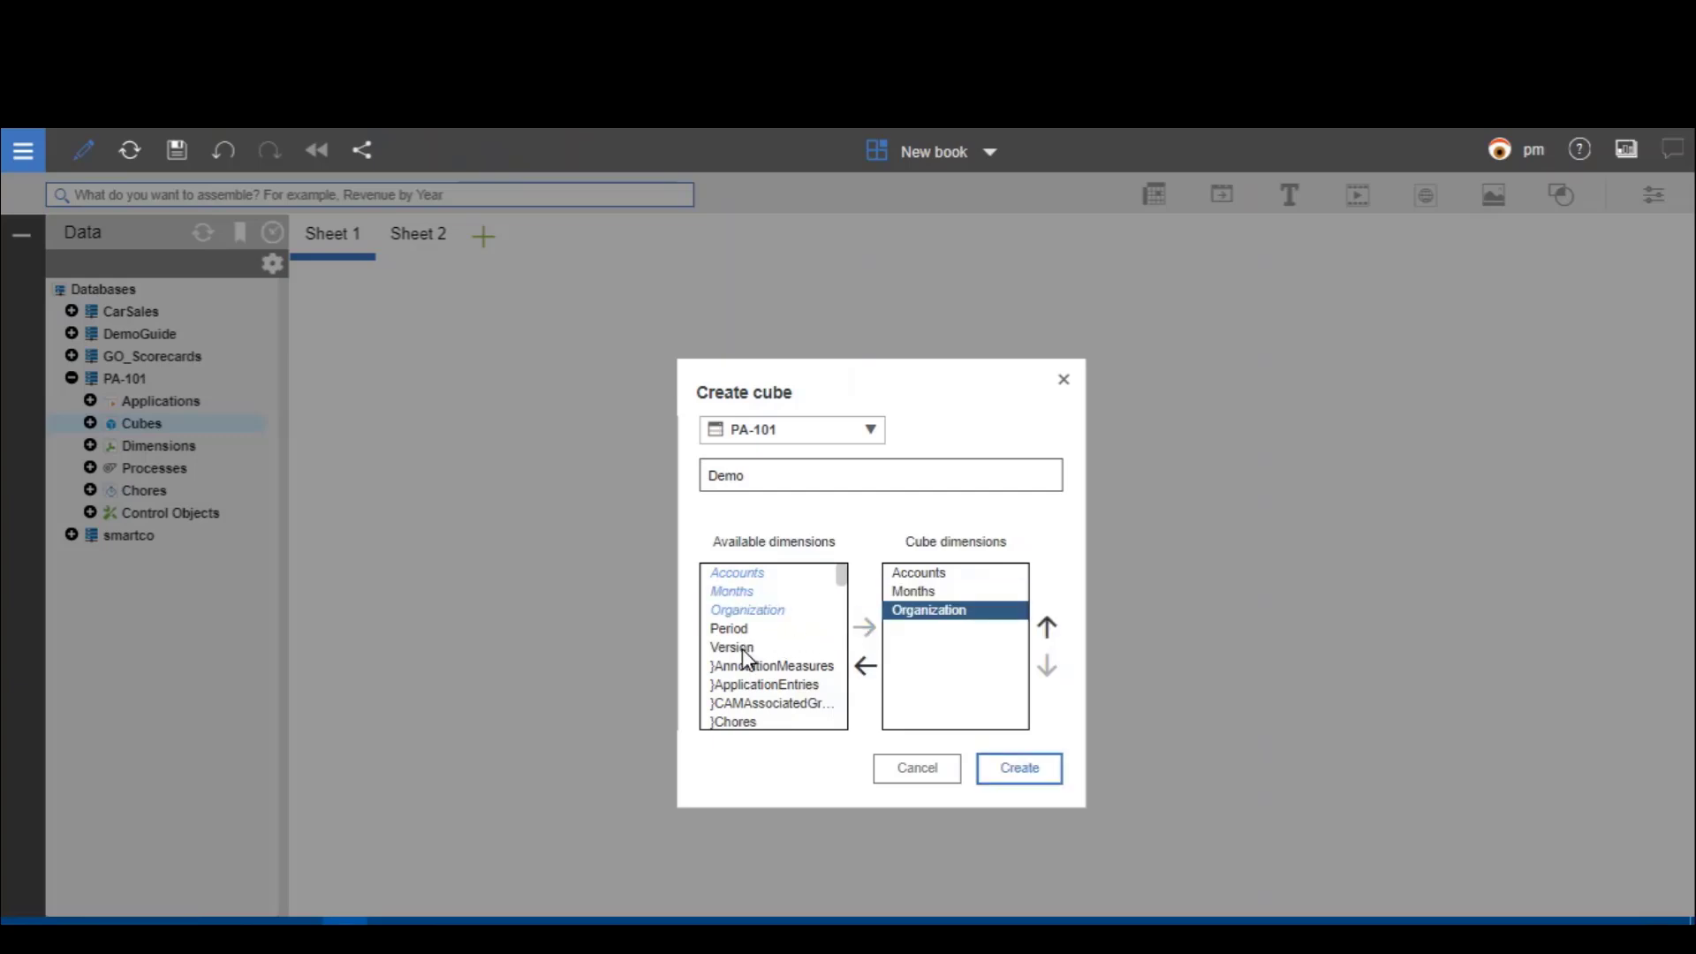
{"action": "left_click", "coordinate": [742, 648]}
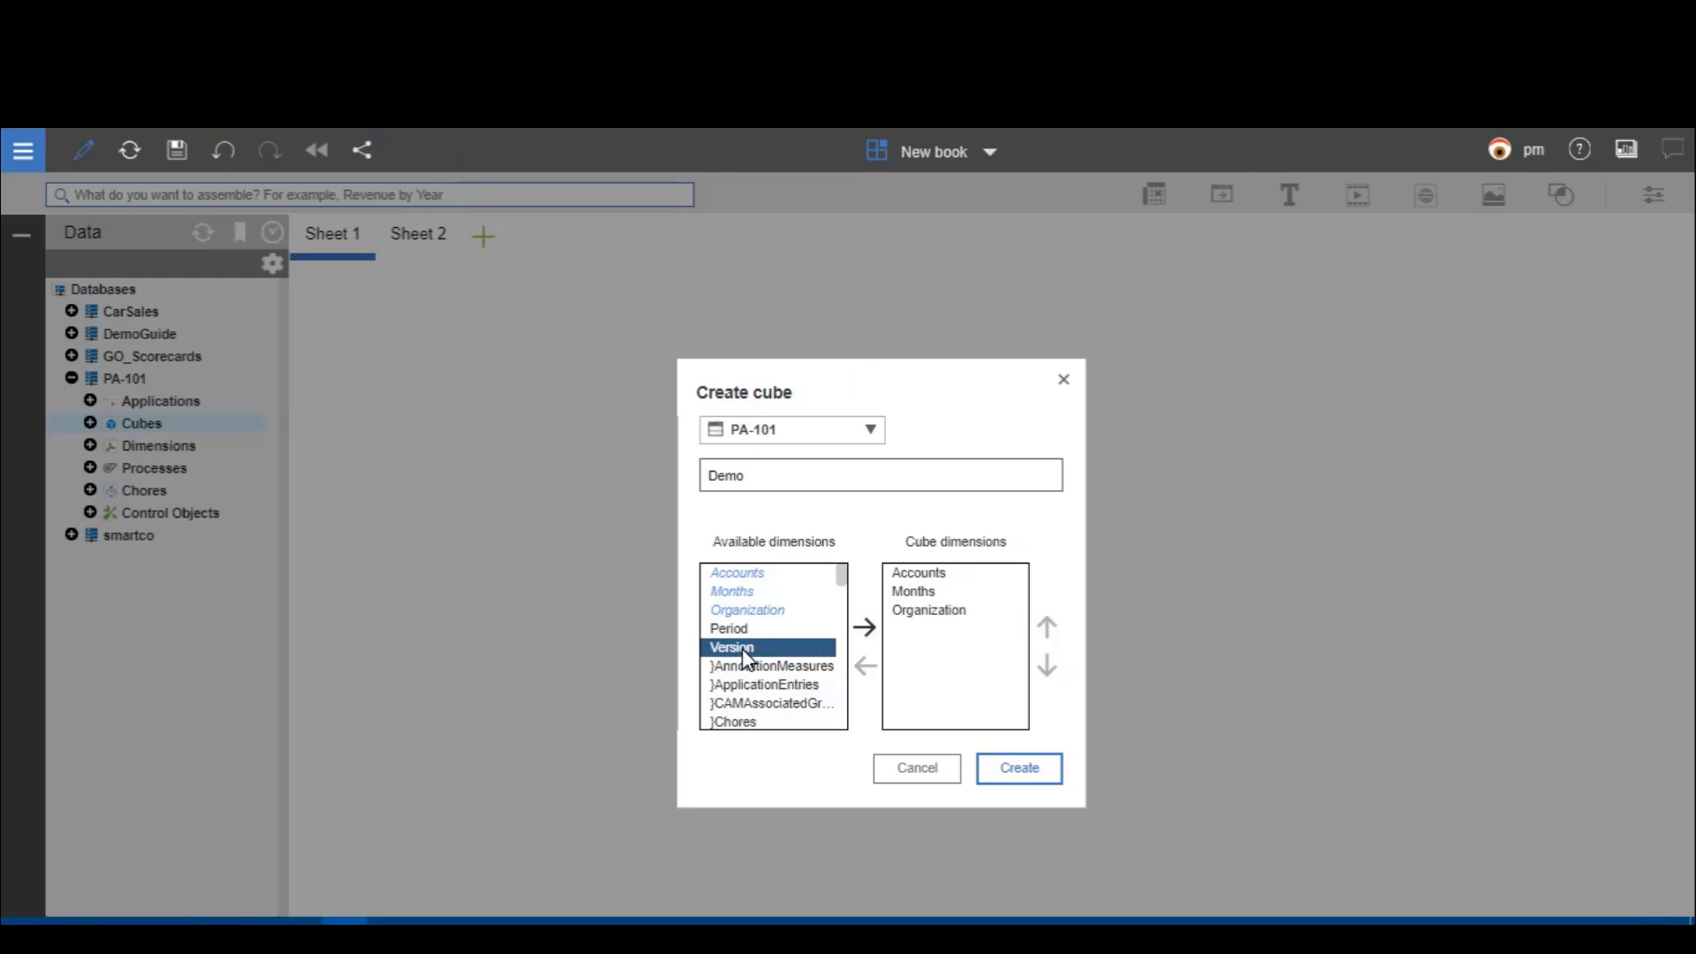
{"action": "left_click", "coordinate": [863, 631]}
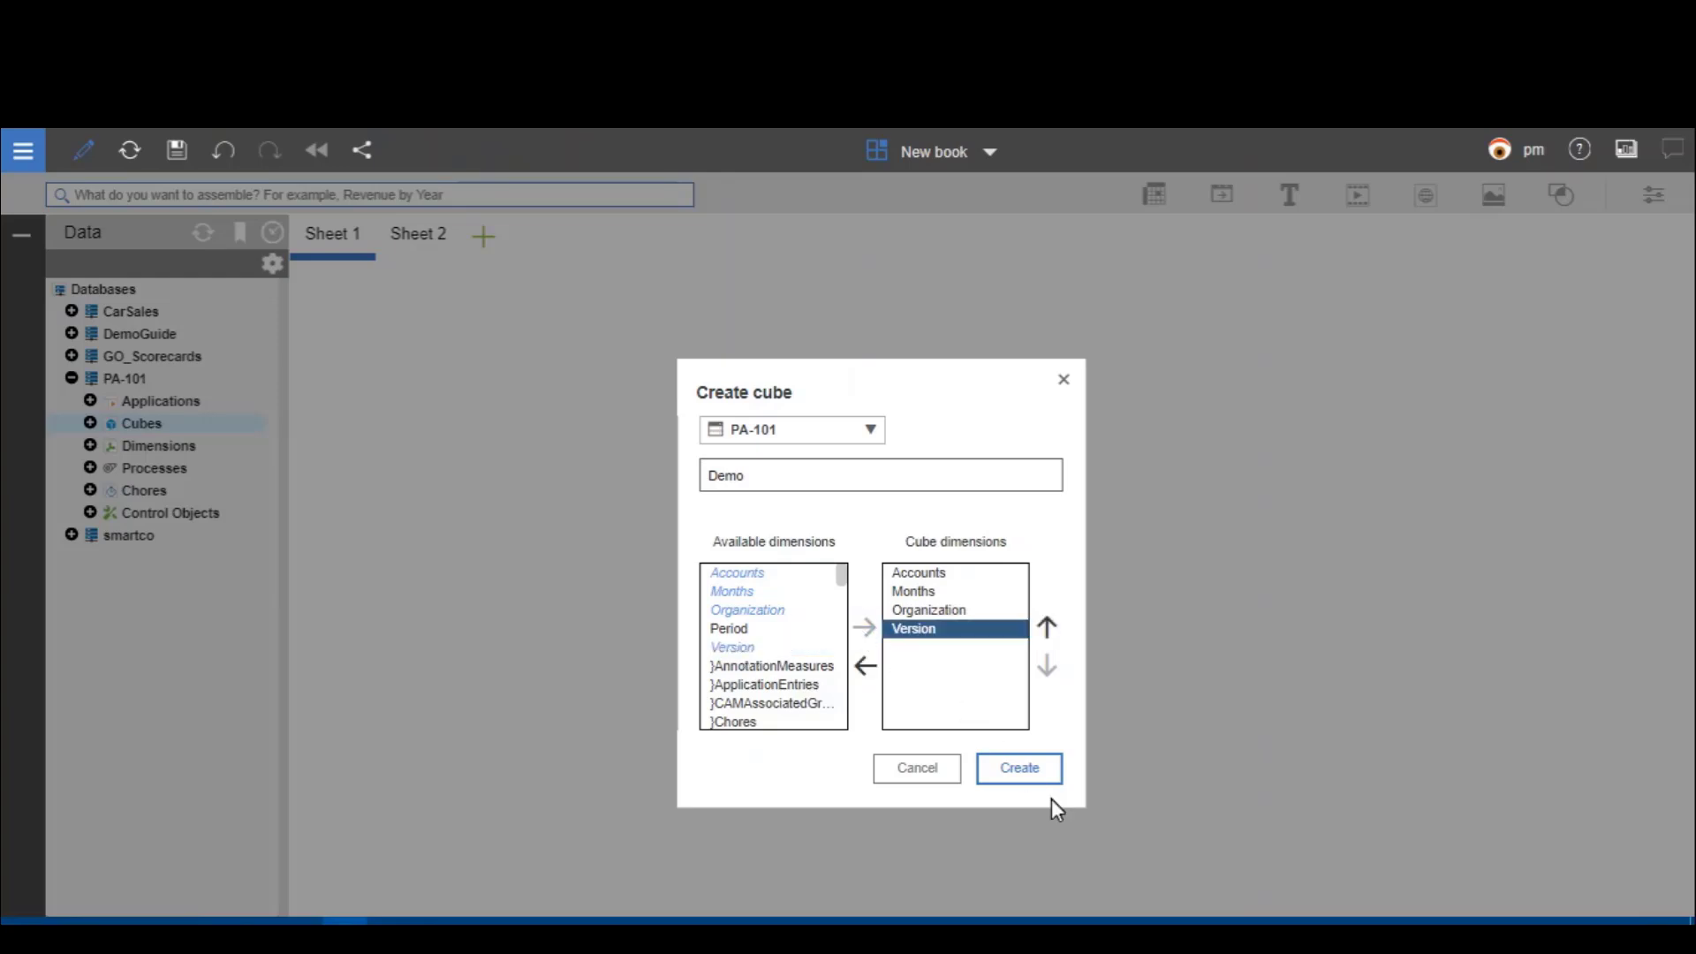
{"action": "left_click", "coordinate": [1039, 778]}
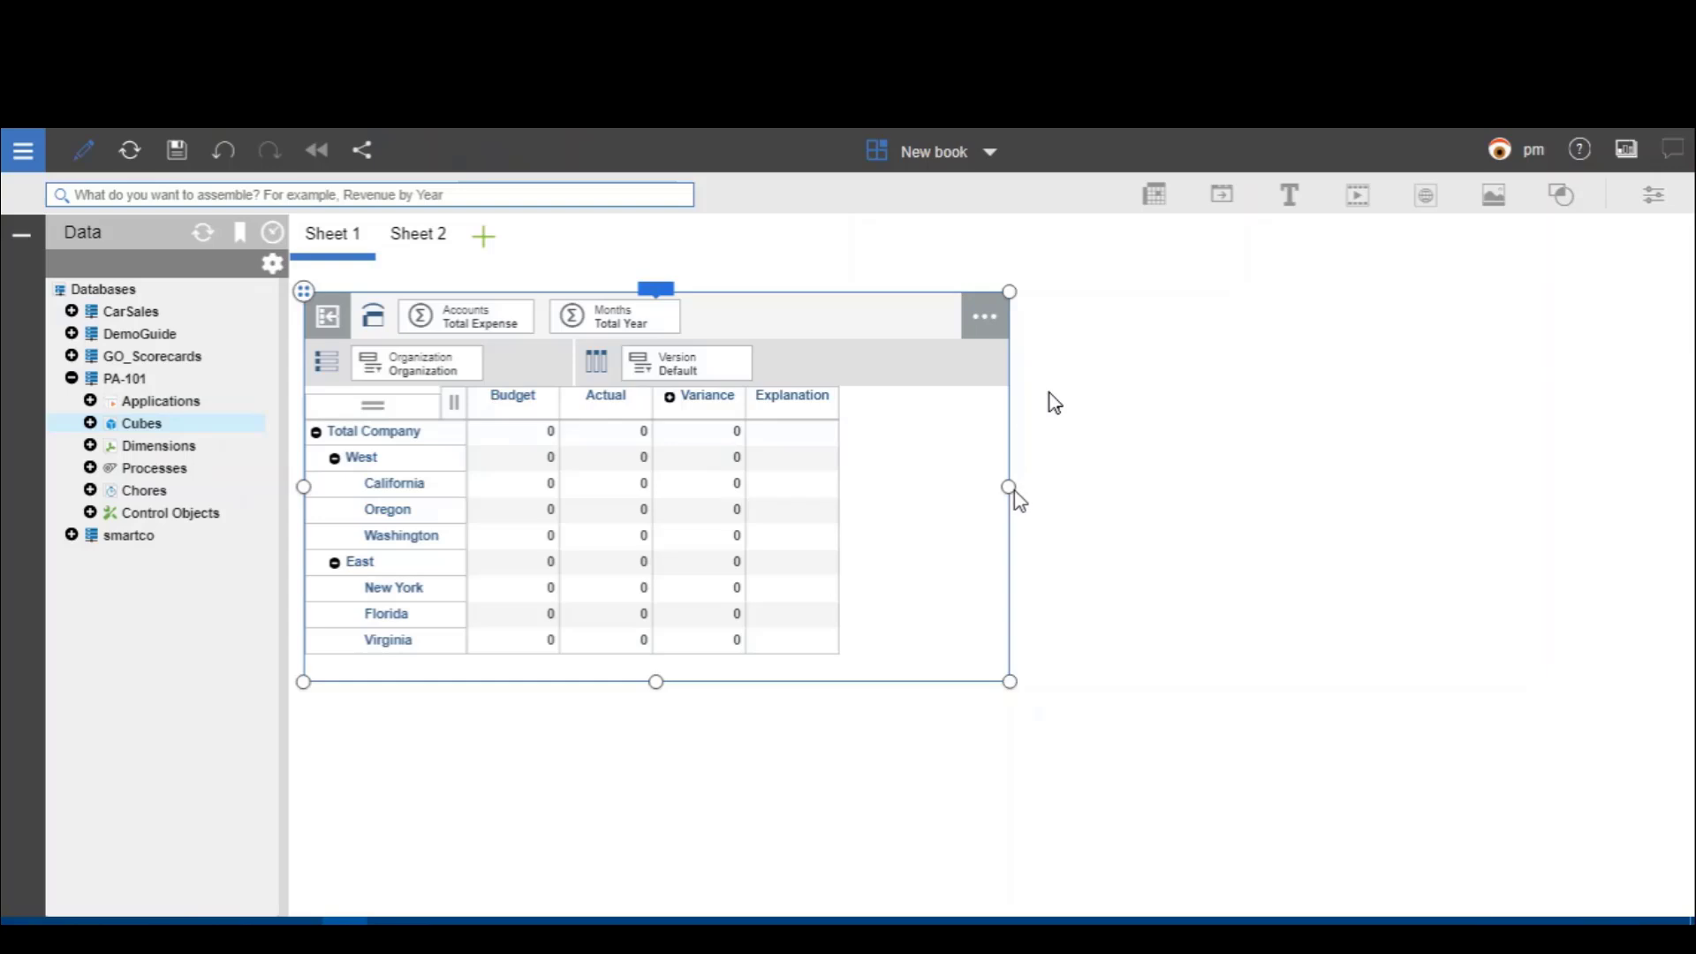
Step: Examine the members of the Accounts set, including those under Total Expense, and leave the set unchanged
{"action": "left_click", "coordinate": [517, 331]}
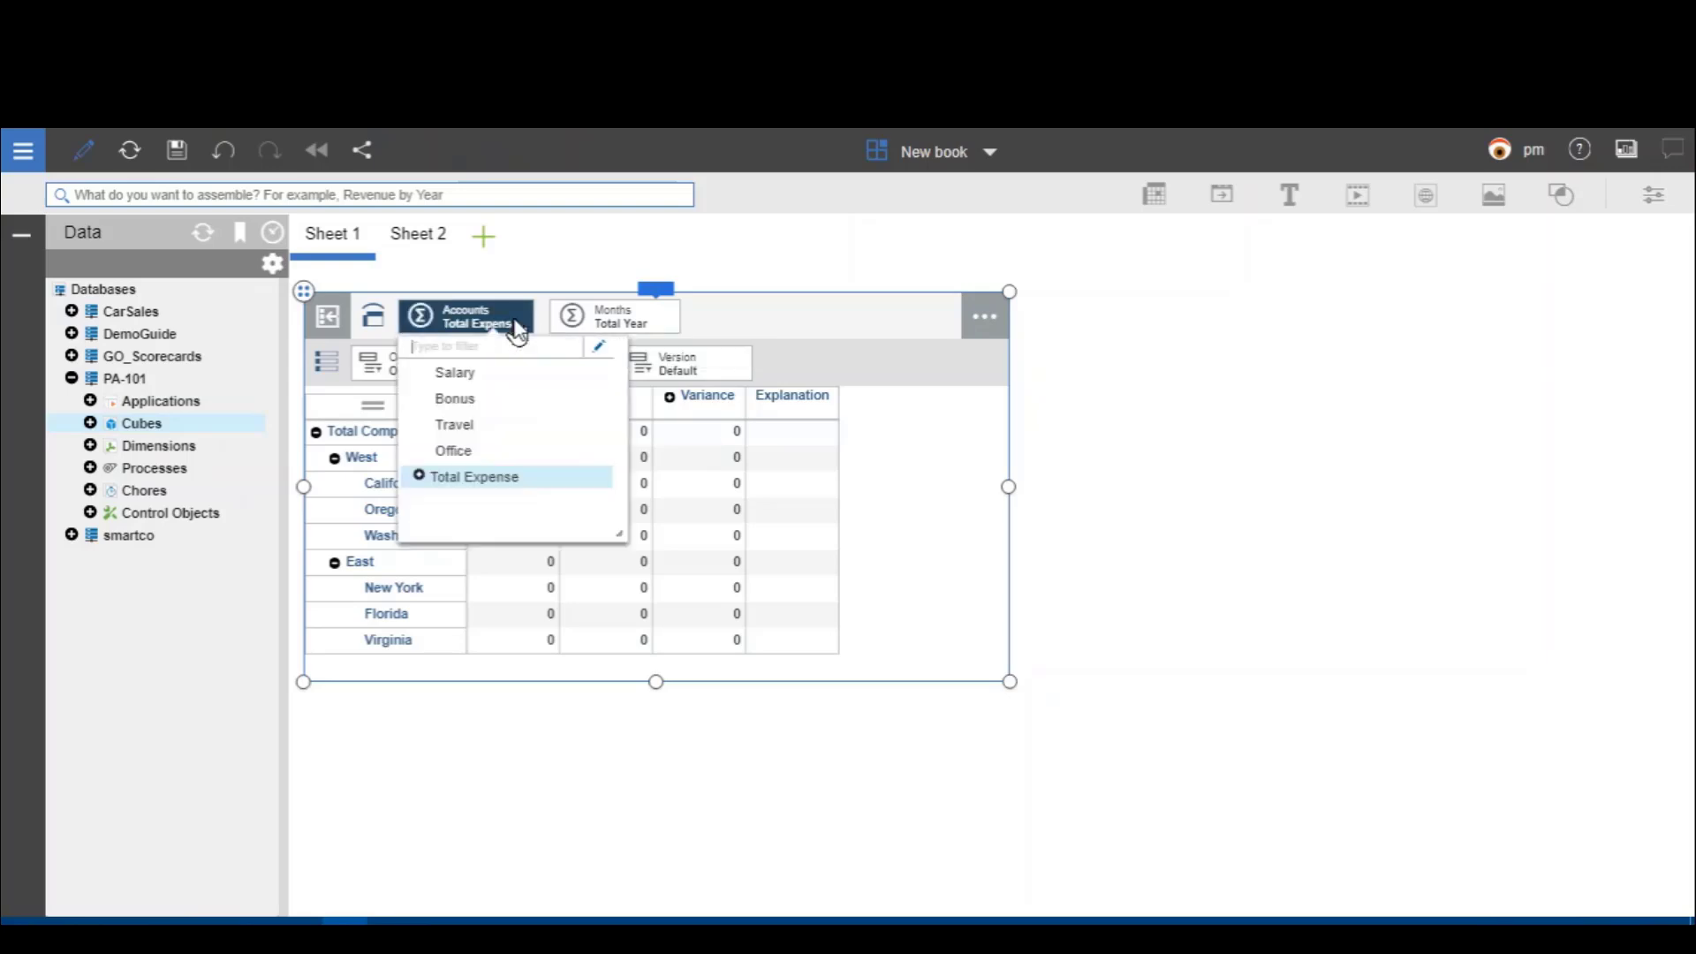
{"action": "left_click", "coordinate": [606, 350]}
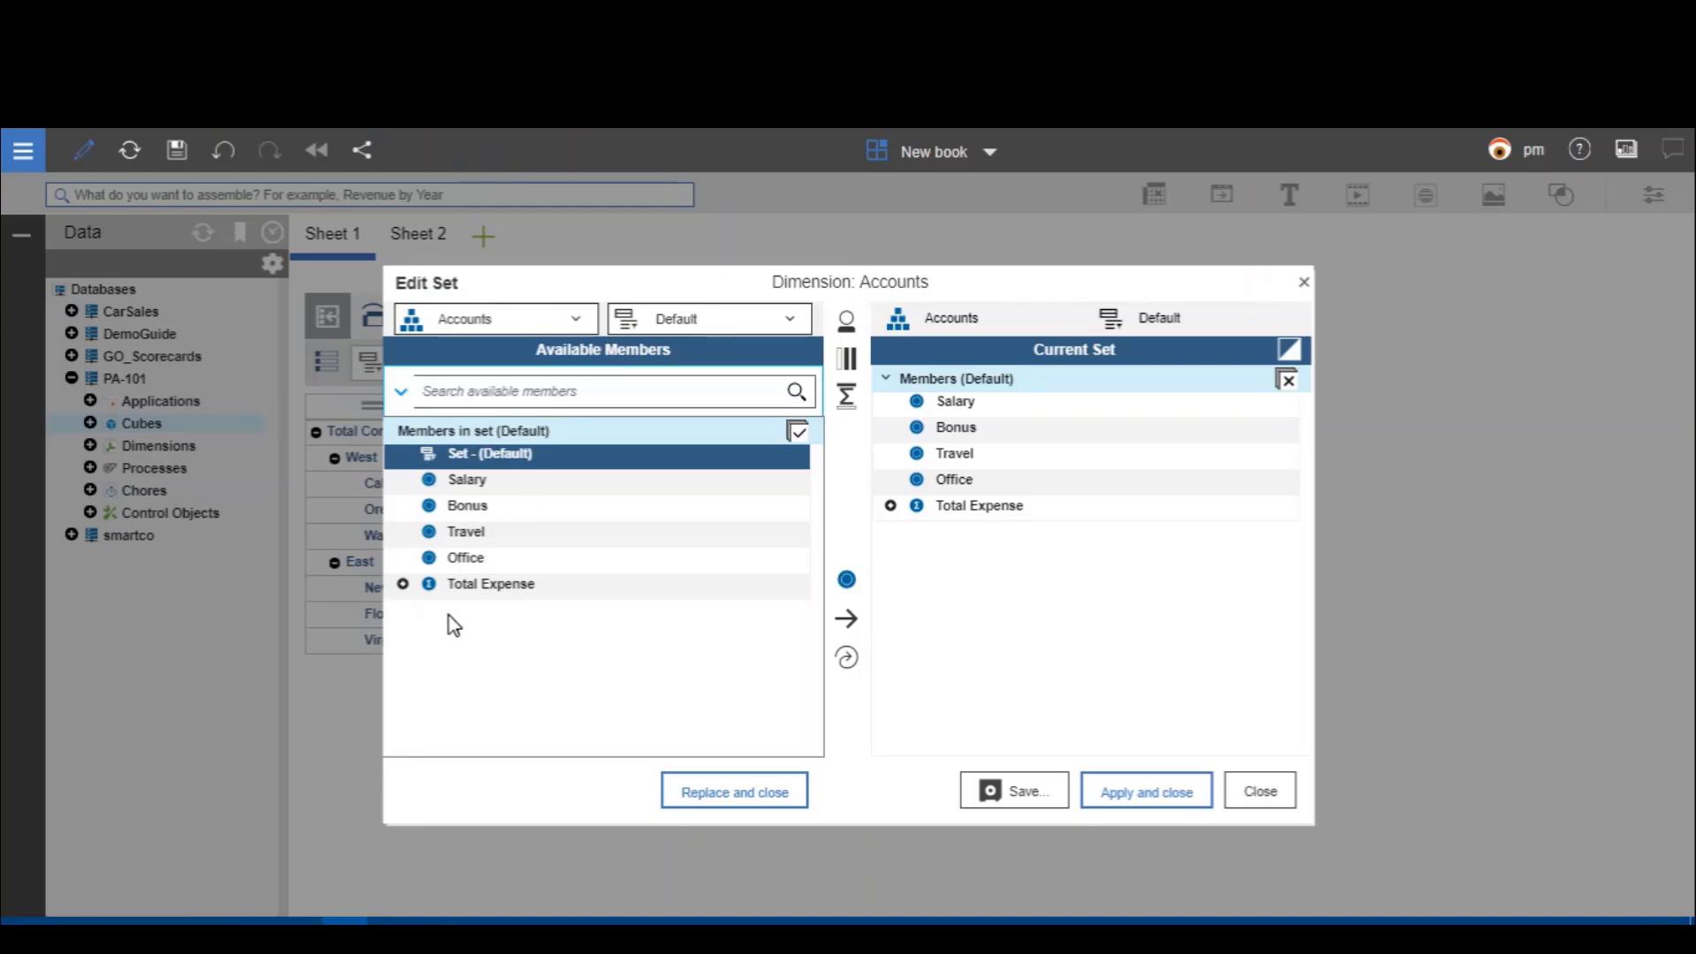
{"action": "left_click", "coordinate": [402, 585]}
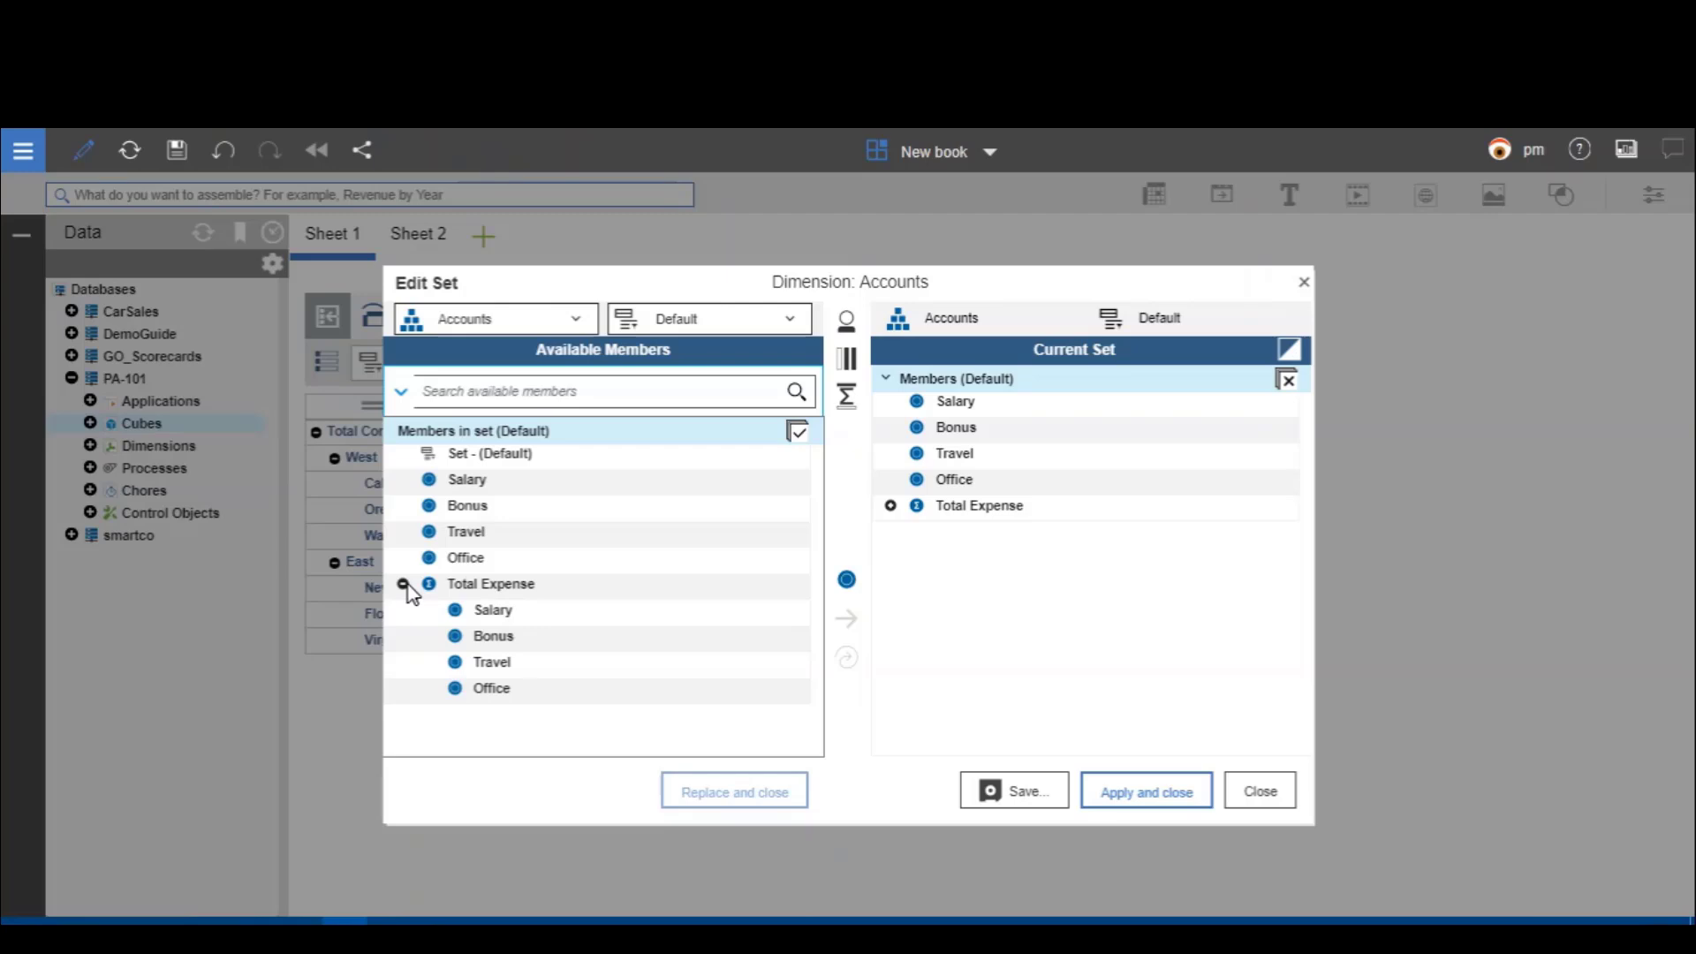
{"action": "left_click", "coordinate": [404, 585]}
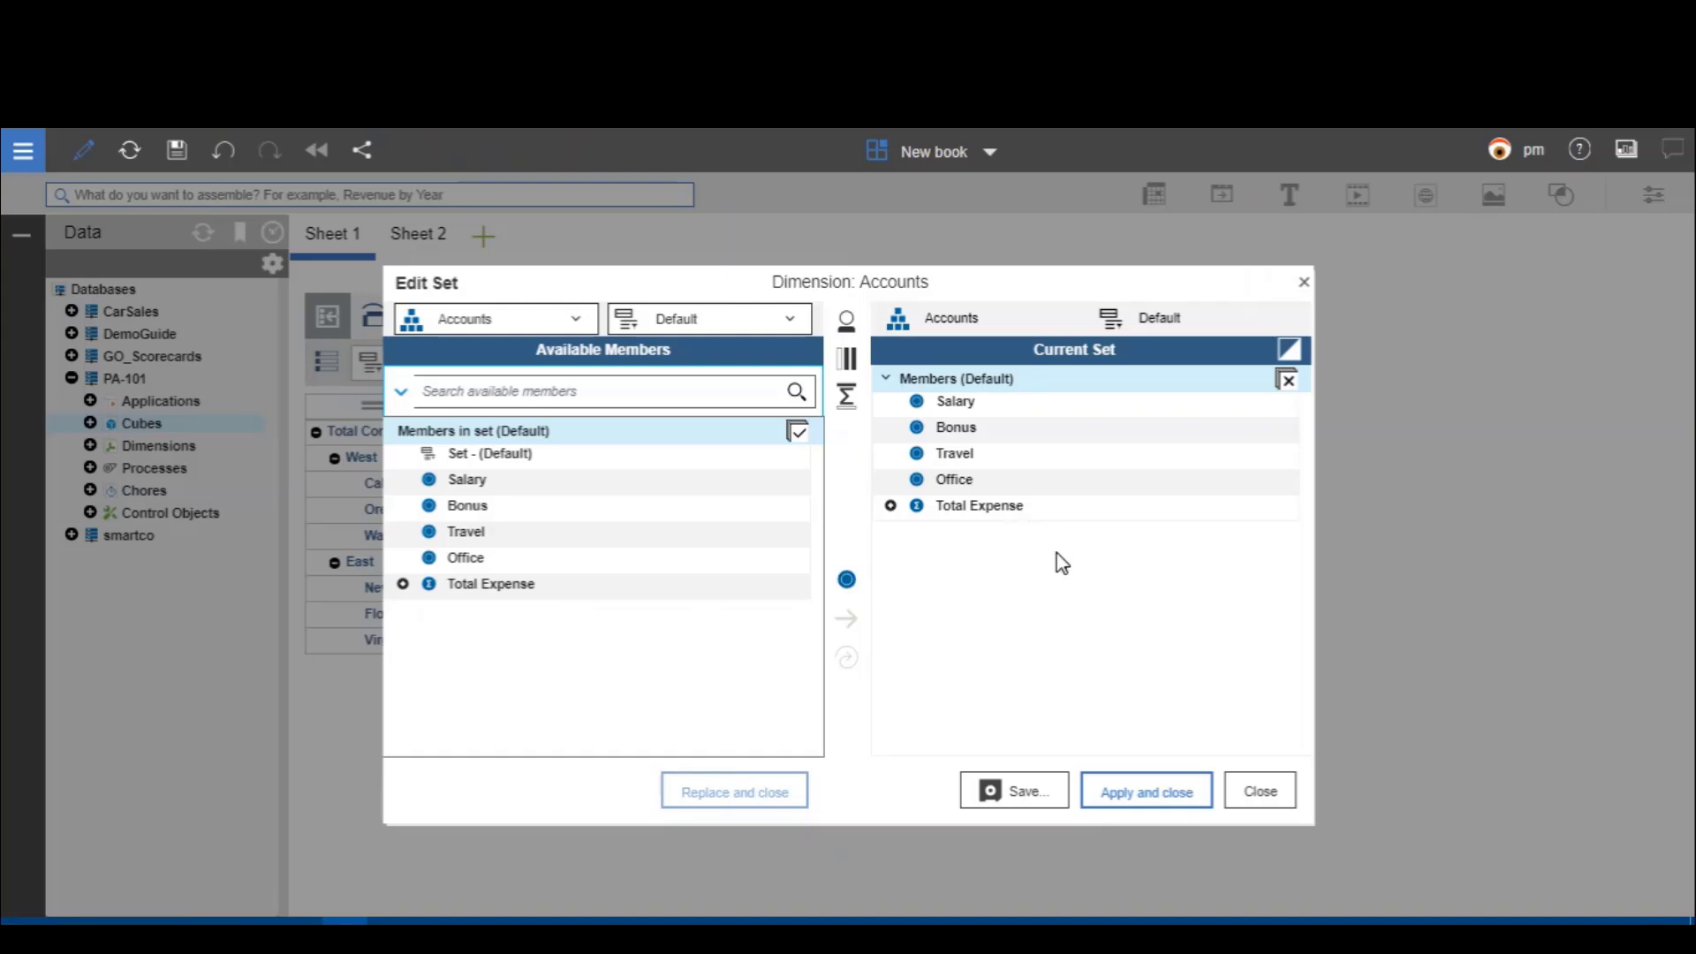
{"action": "left_click", "coordinate": [1261, 792]}
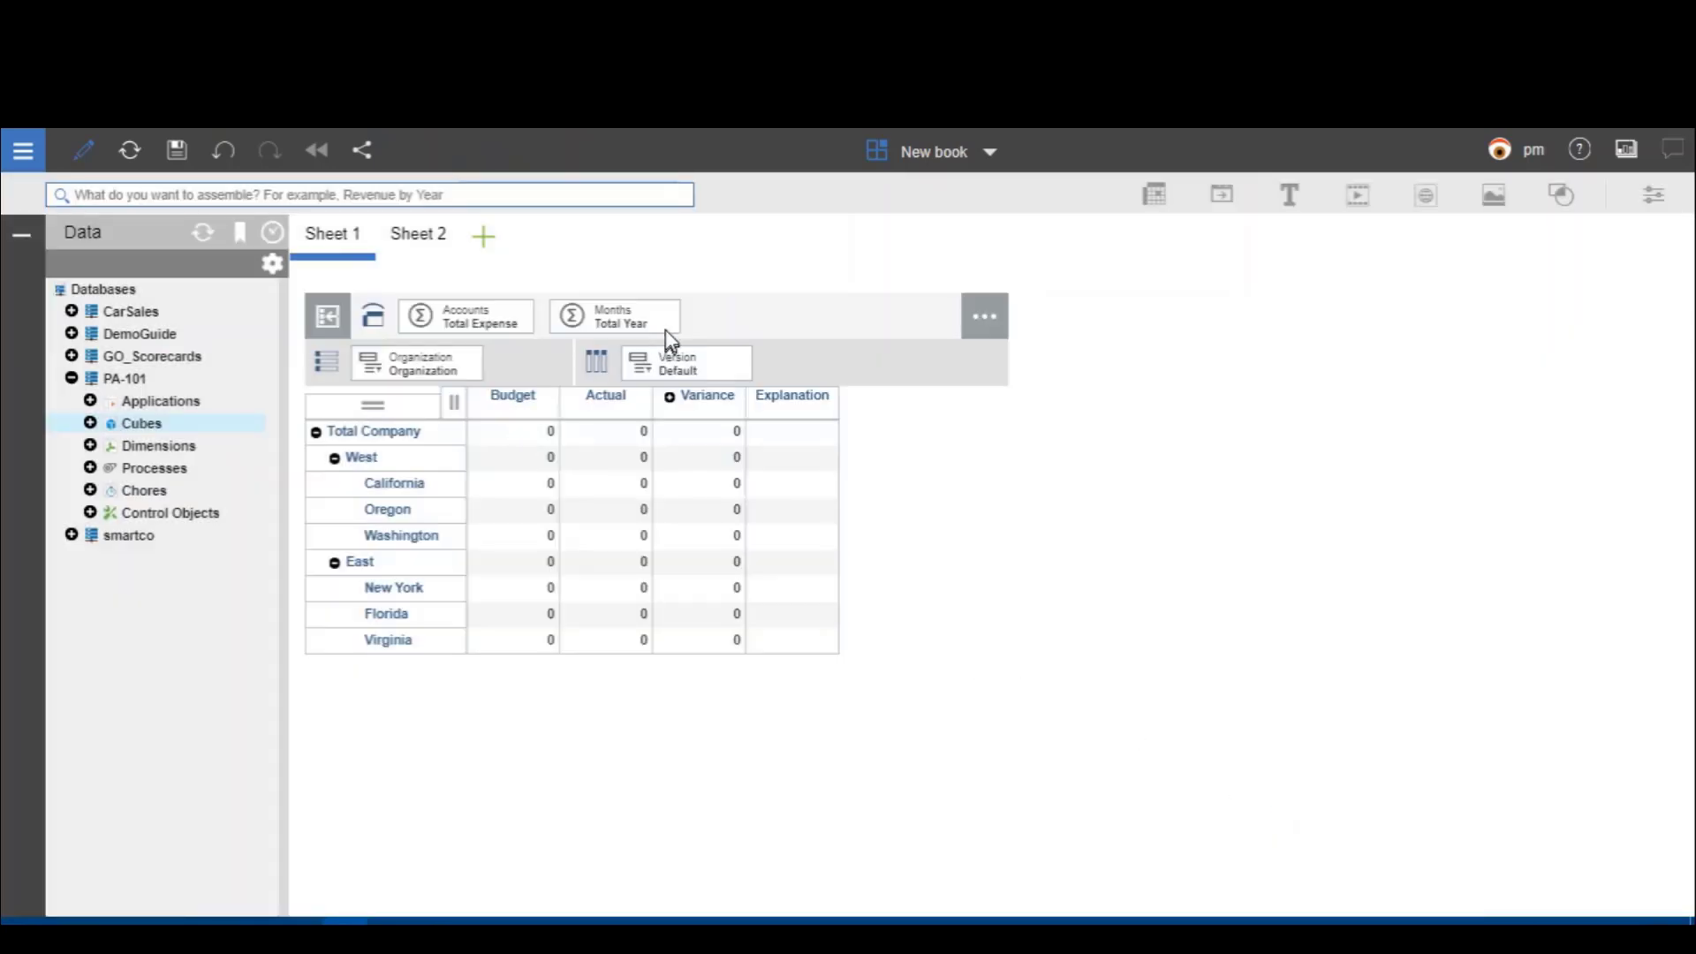
Step: Review the members of the Version default set and the set choices for Organization without changing either
{"action": "left_click", "coordinate": [728, 372]}
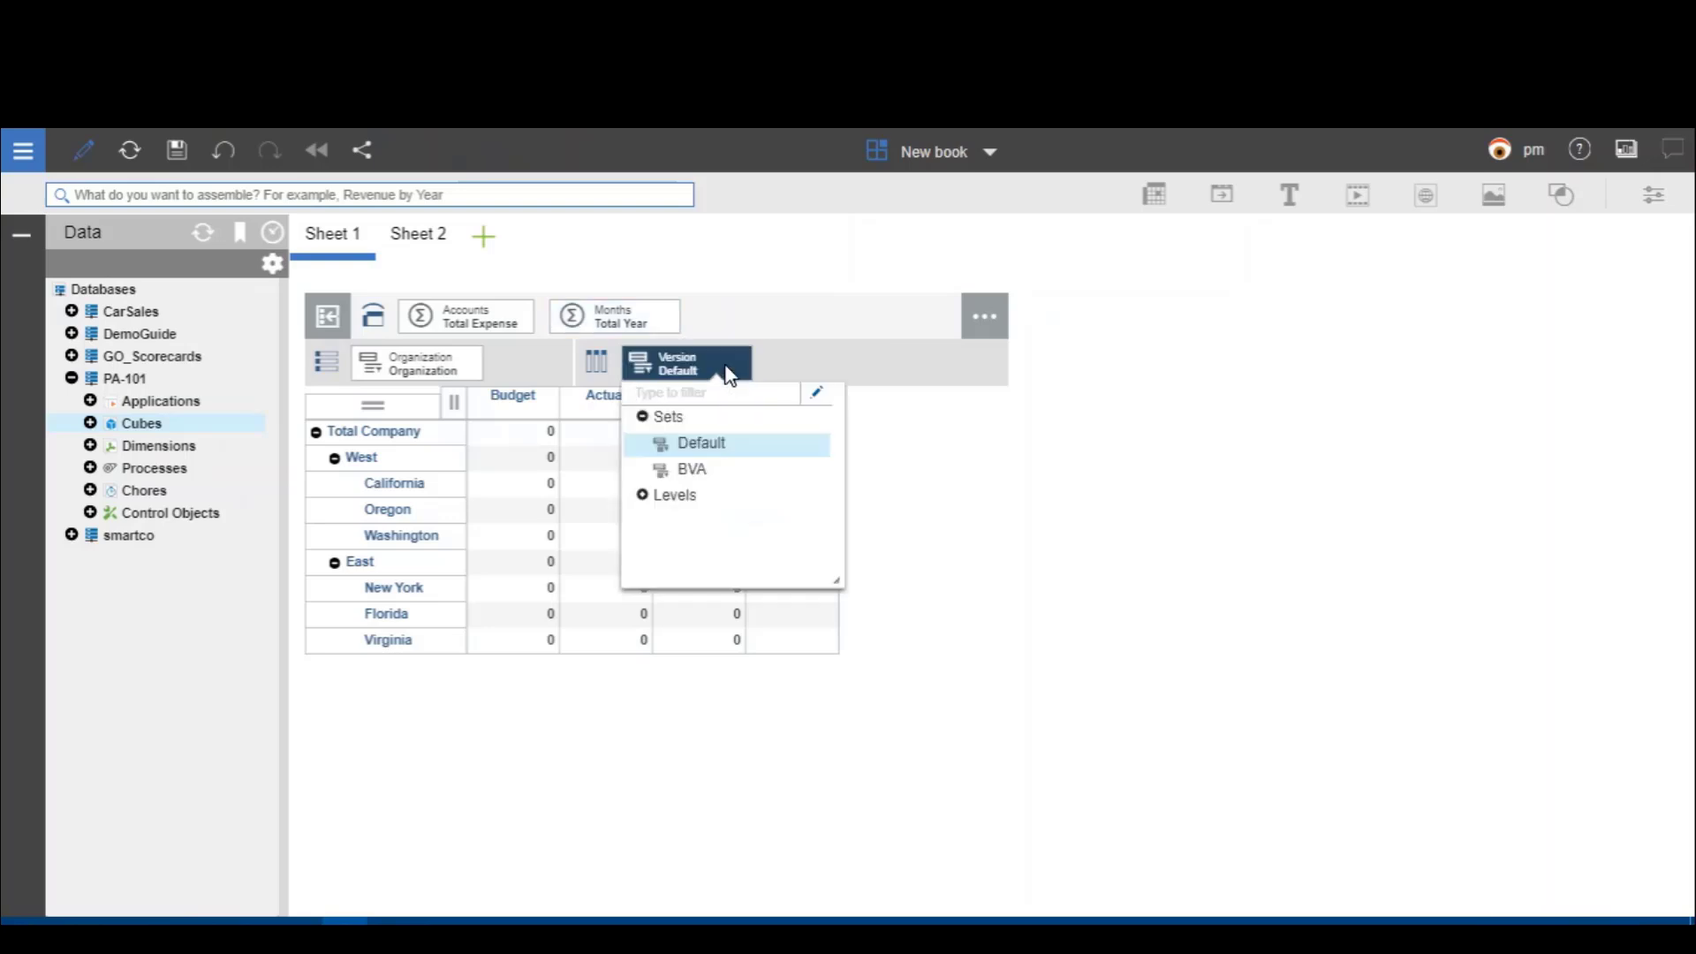
{"action": "left_click", "coordinate": [819, 398]}
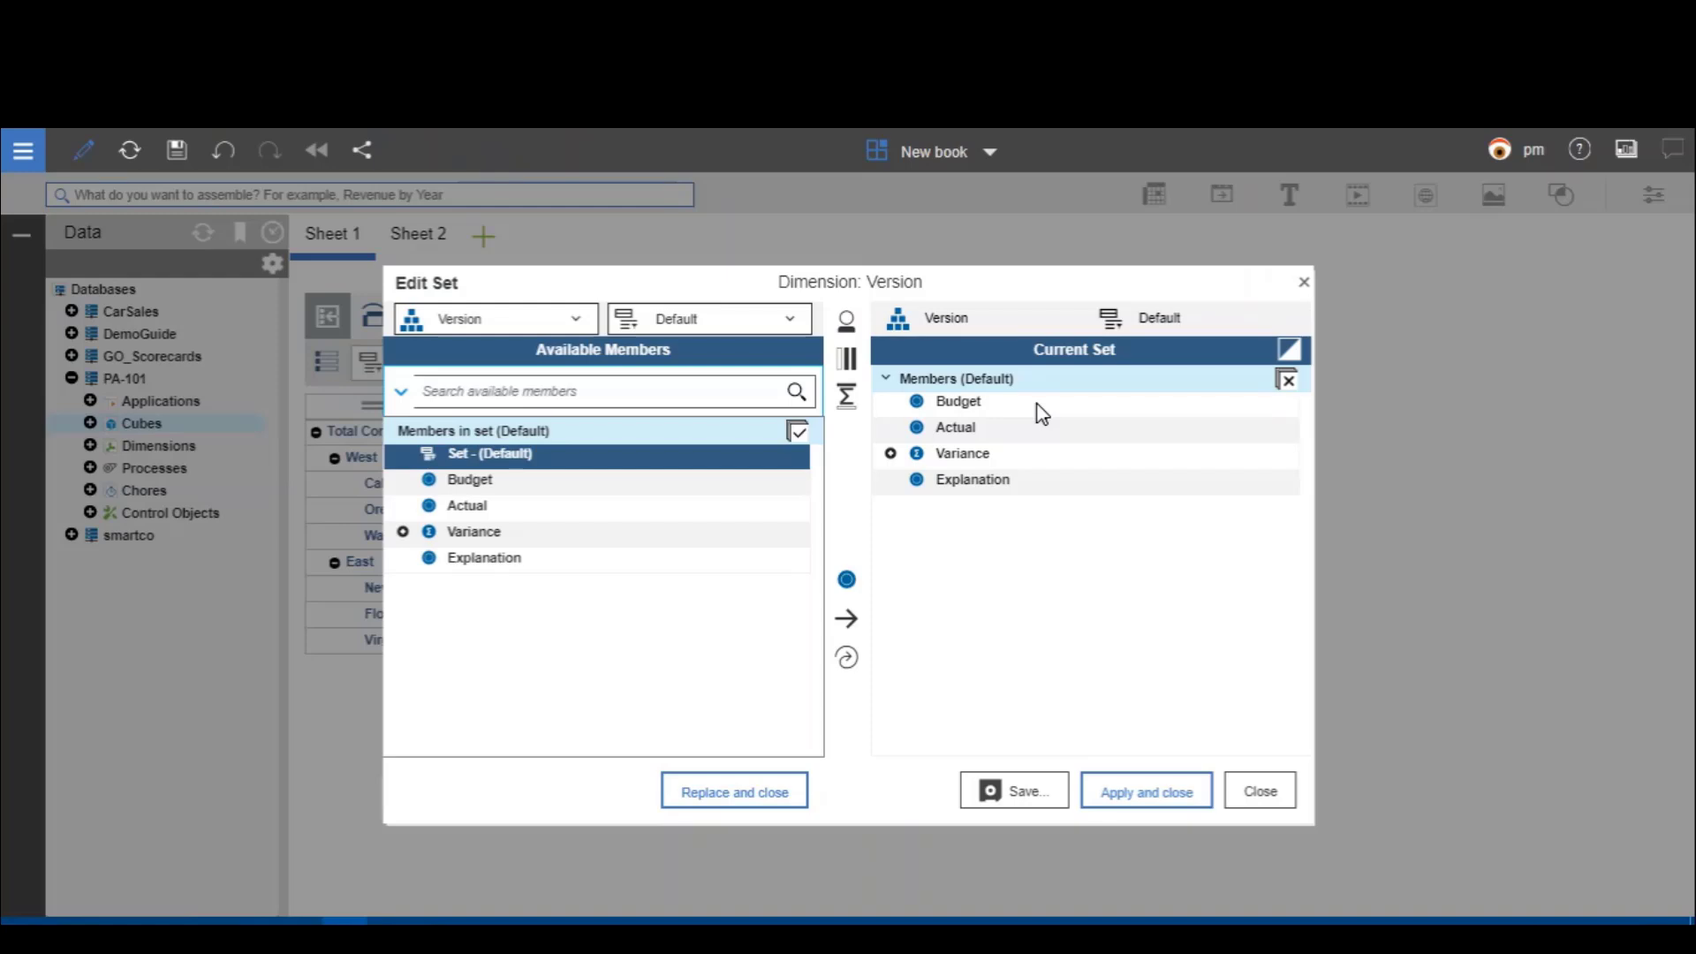
{"action": "left_click", "coordinate": [1274, 800]}
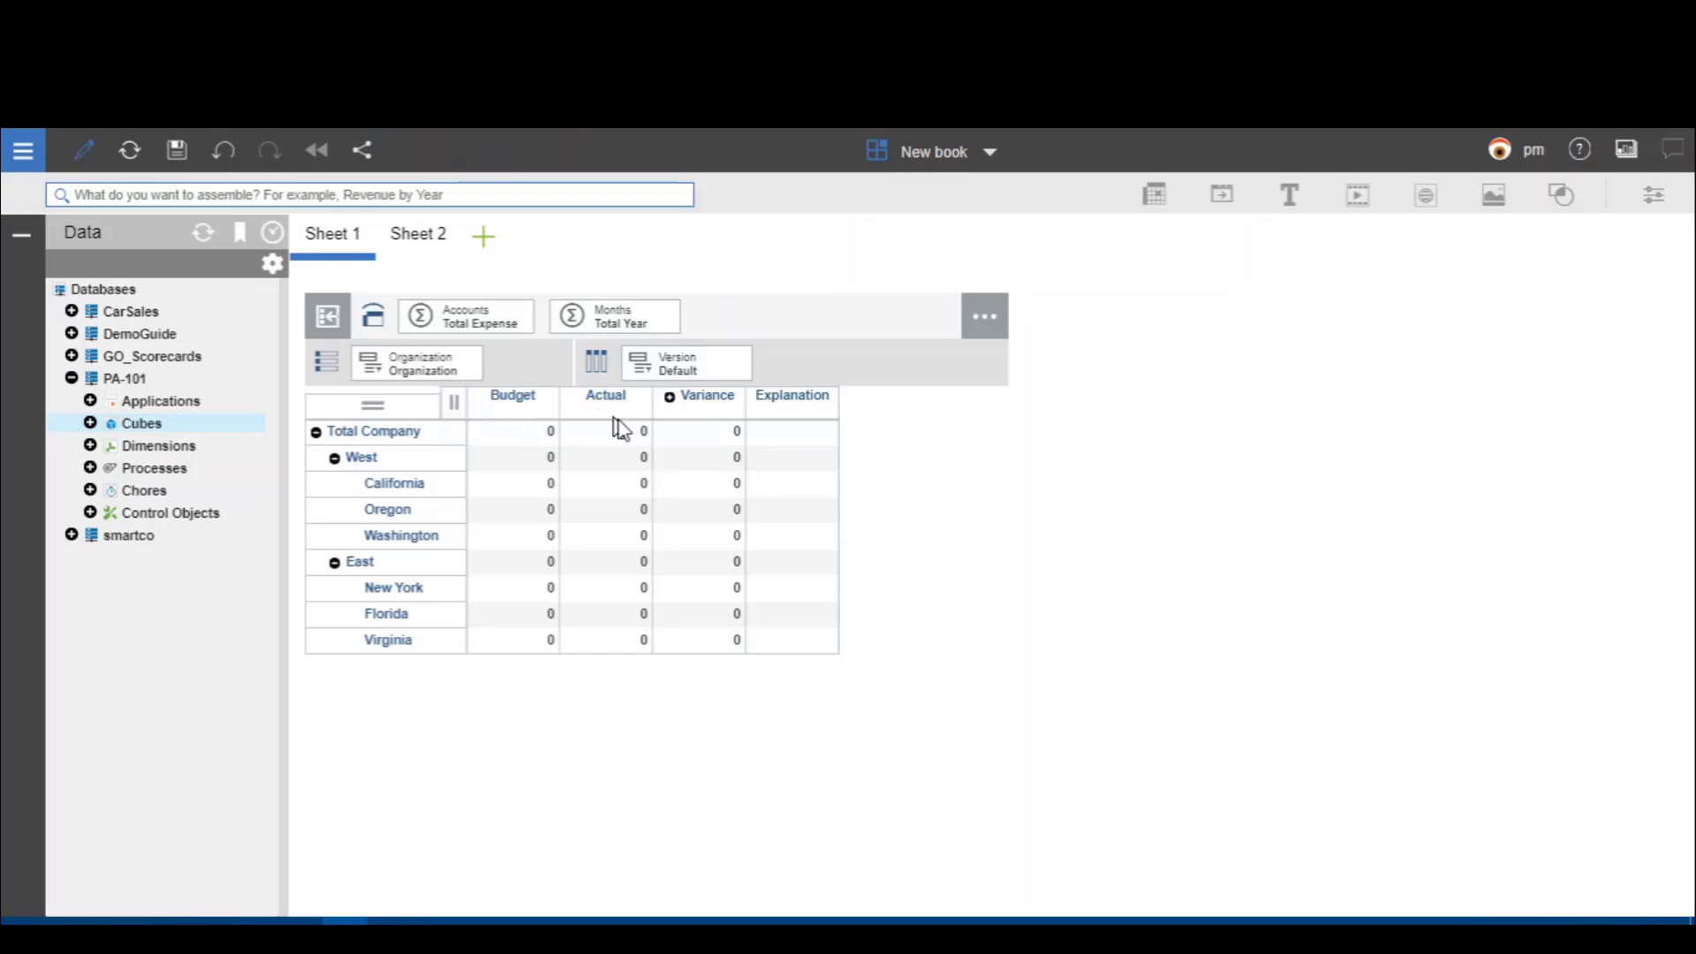
{"action": "left_click", "coordinate": [459, 376]}
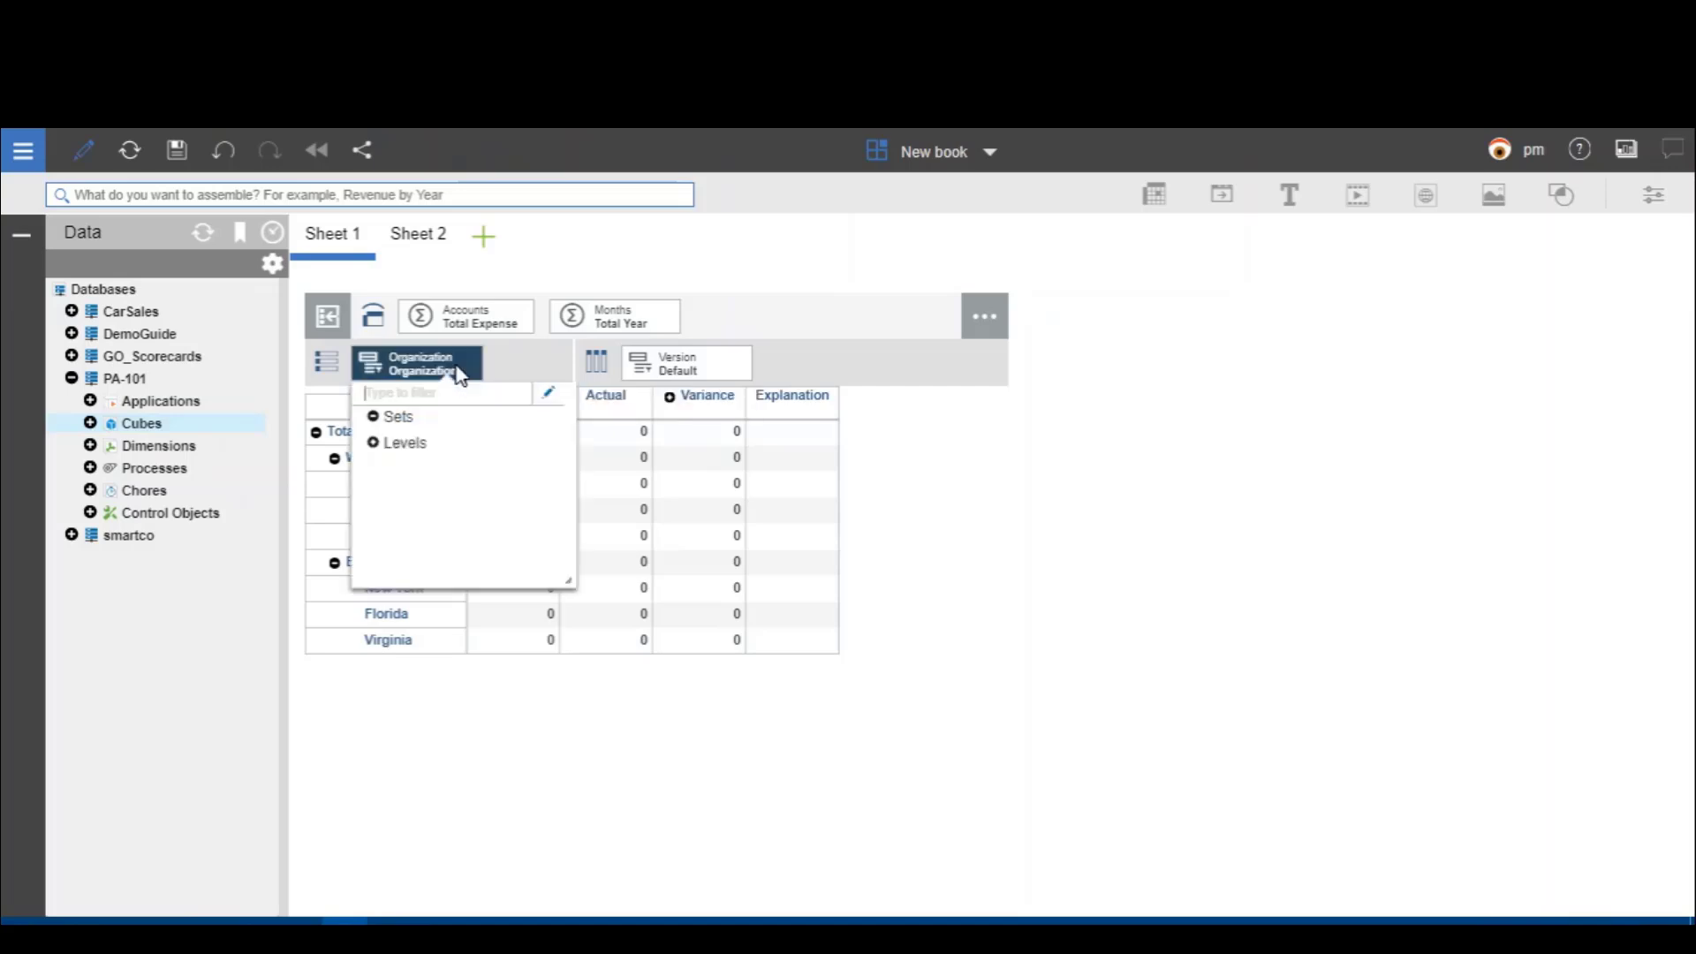
{"action": "left_click", "coordinate": [958, 376]}
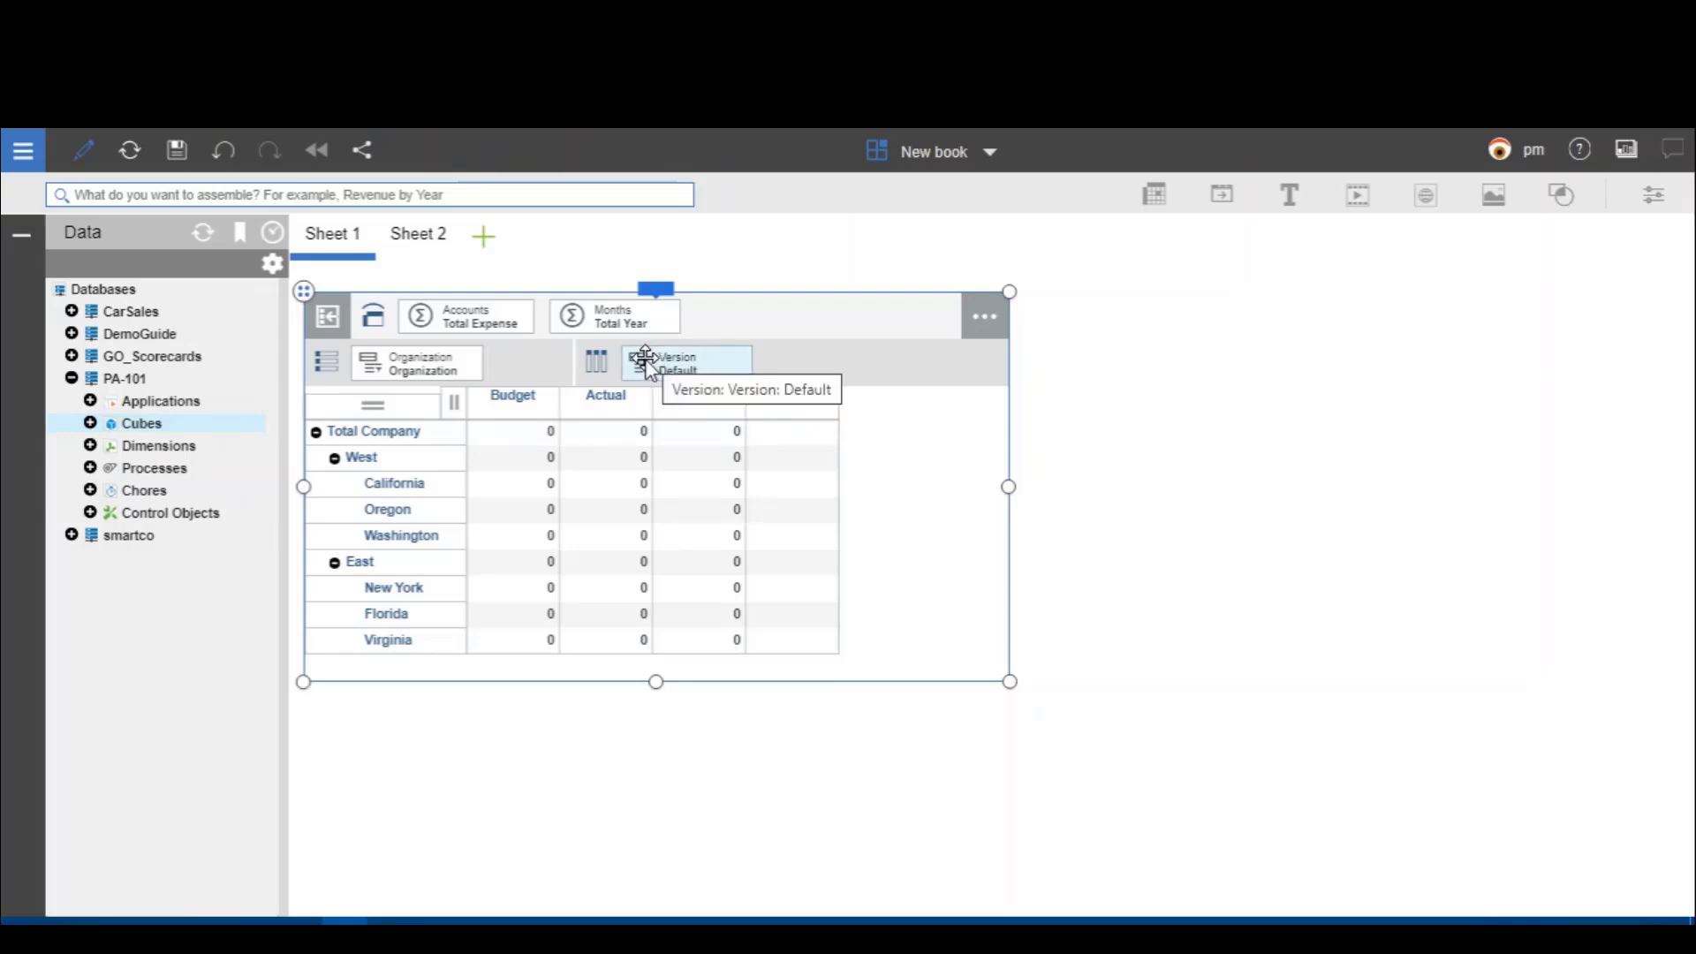
Step: Widen the cube view while trying Version on rows and Organization on columns, and return both dimensions to their original axes
{"action": "left_click_drag", "start_coordinate": [650, 357], "coordinate": [430, 373]}
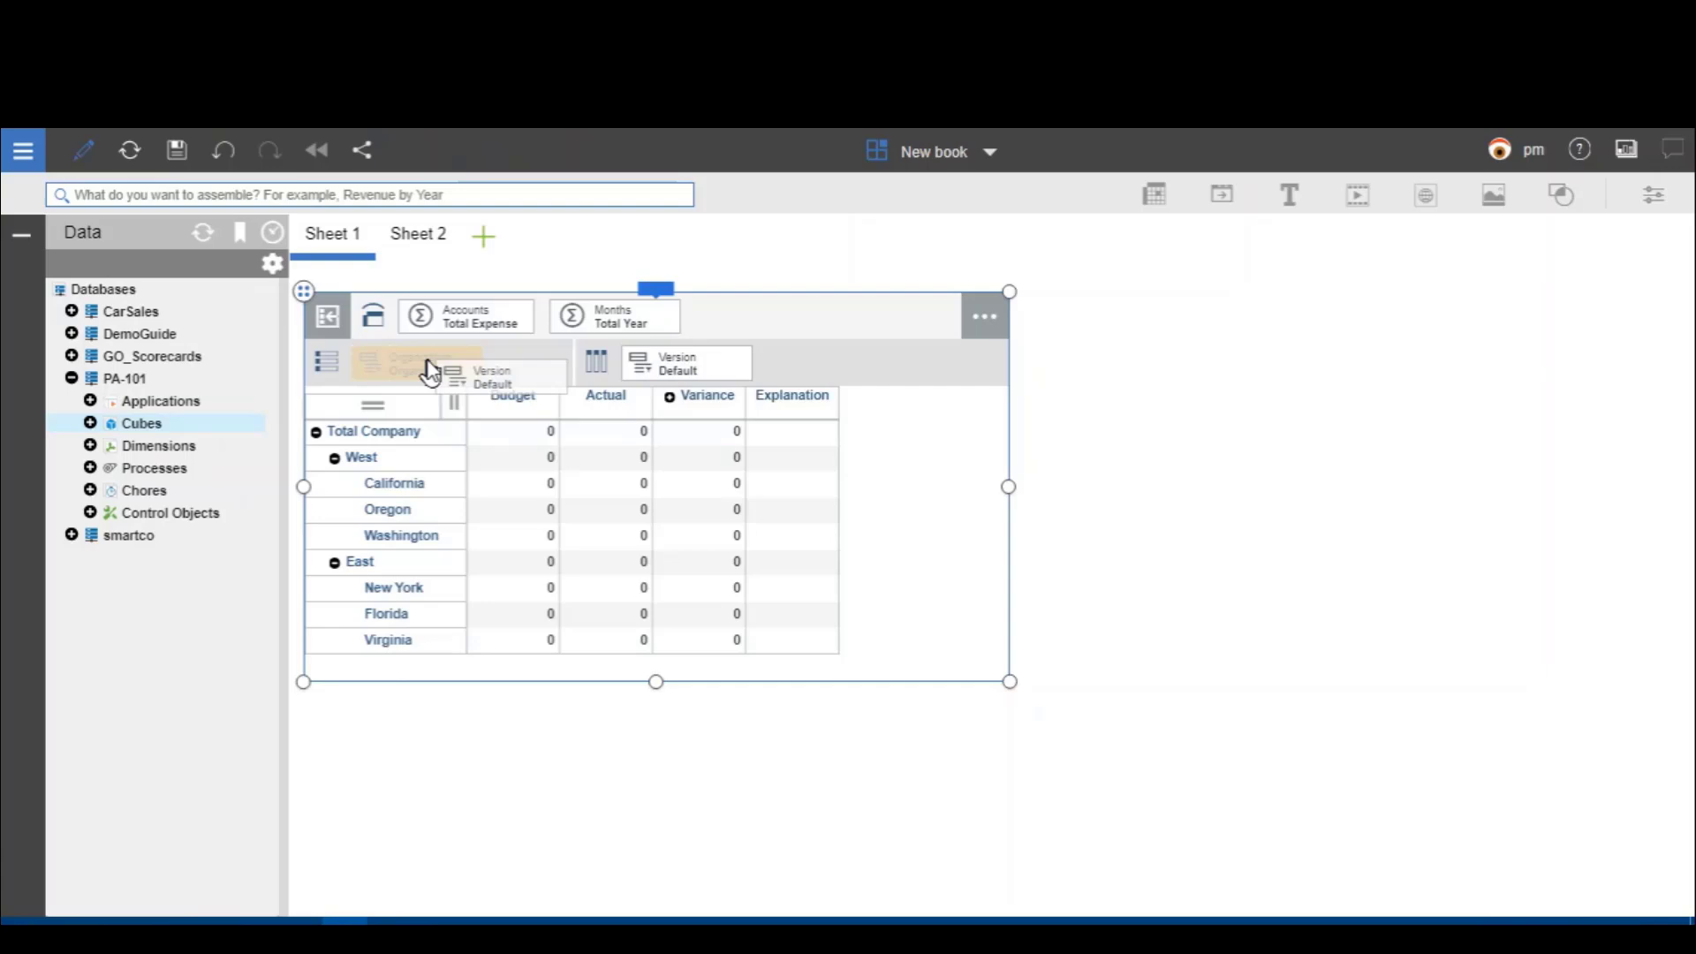
{"action": "left_click_drag", "start_coordinate": [430, 372], "coordinate": [428, 369]}
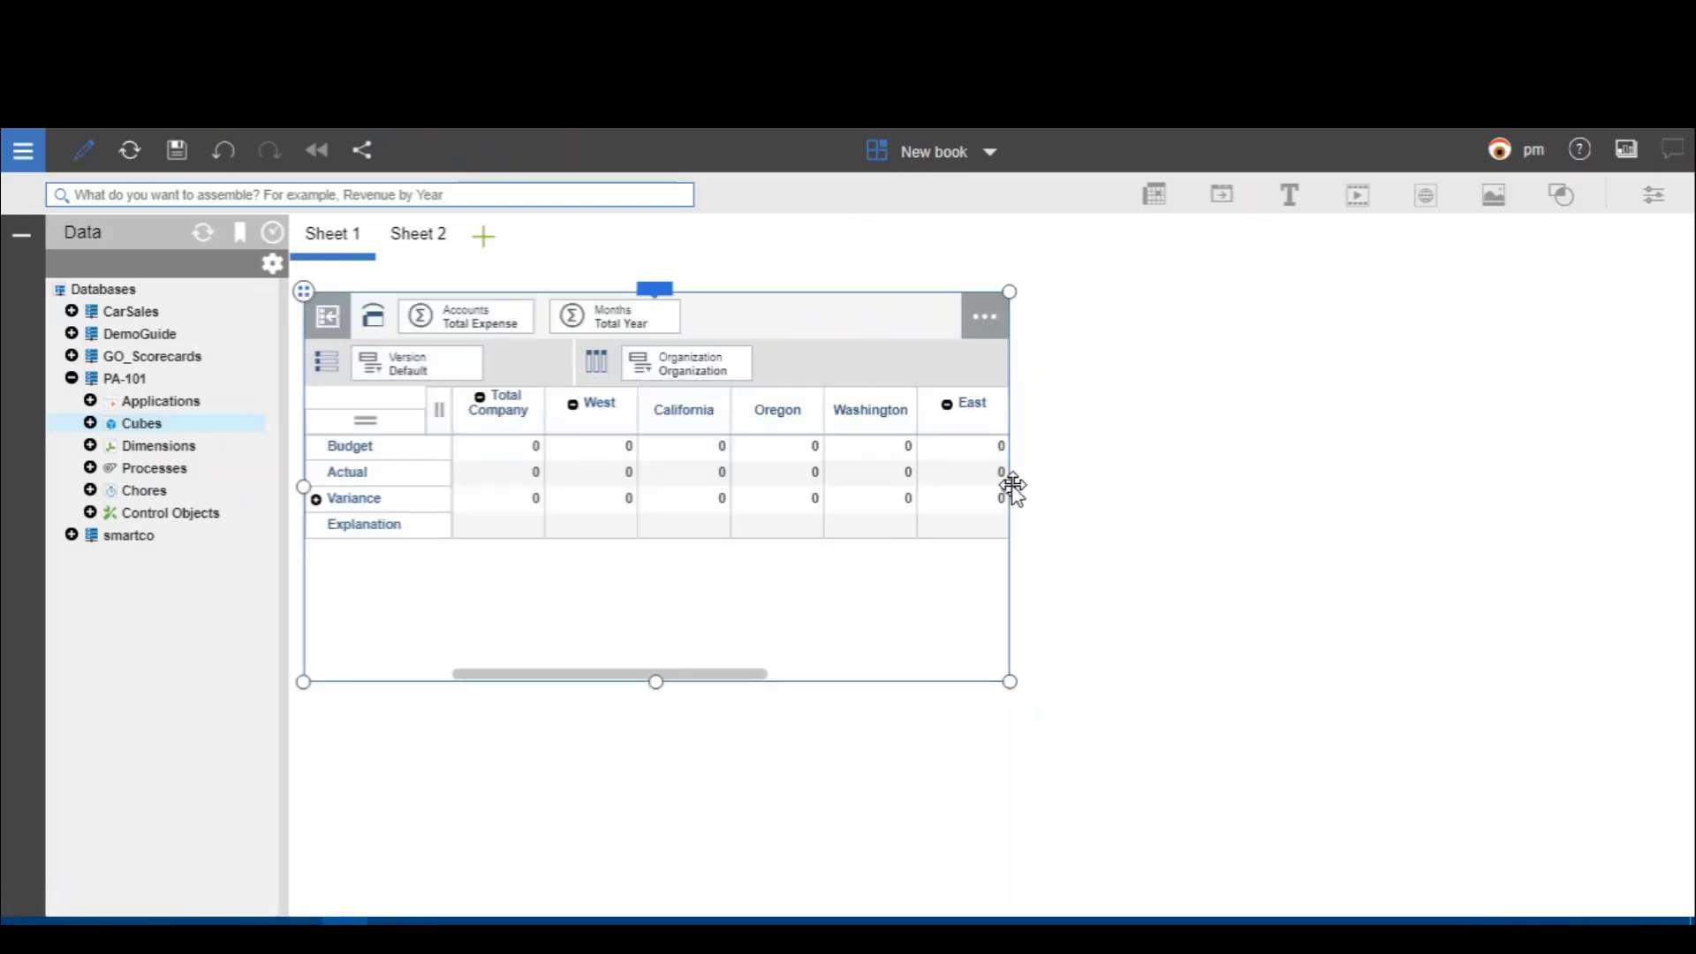
{"action": "left_click_drag", "start_coordinate": [1011, 493], "coordinate": [1232, 491]}
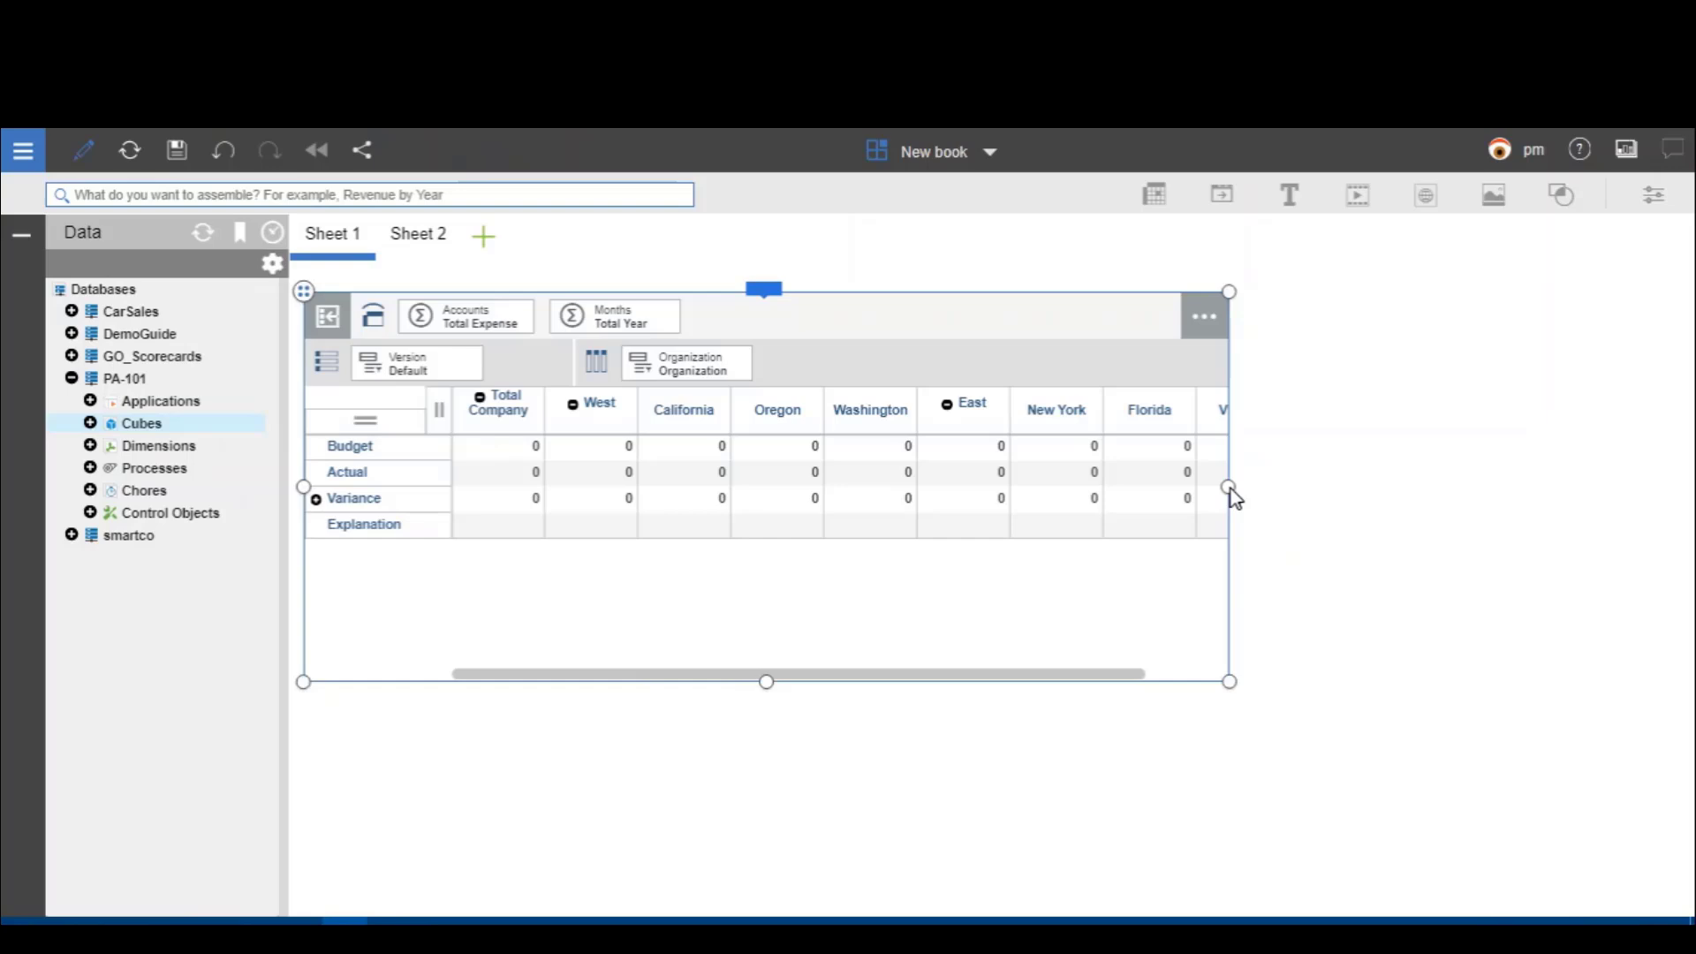
{"action": "left_click_drag", "start_coordinate": [695, 378], "coordinate": [426, 359]}
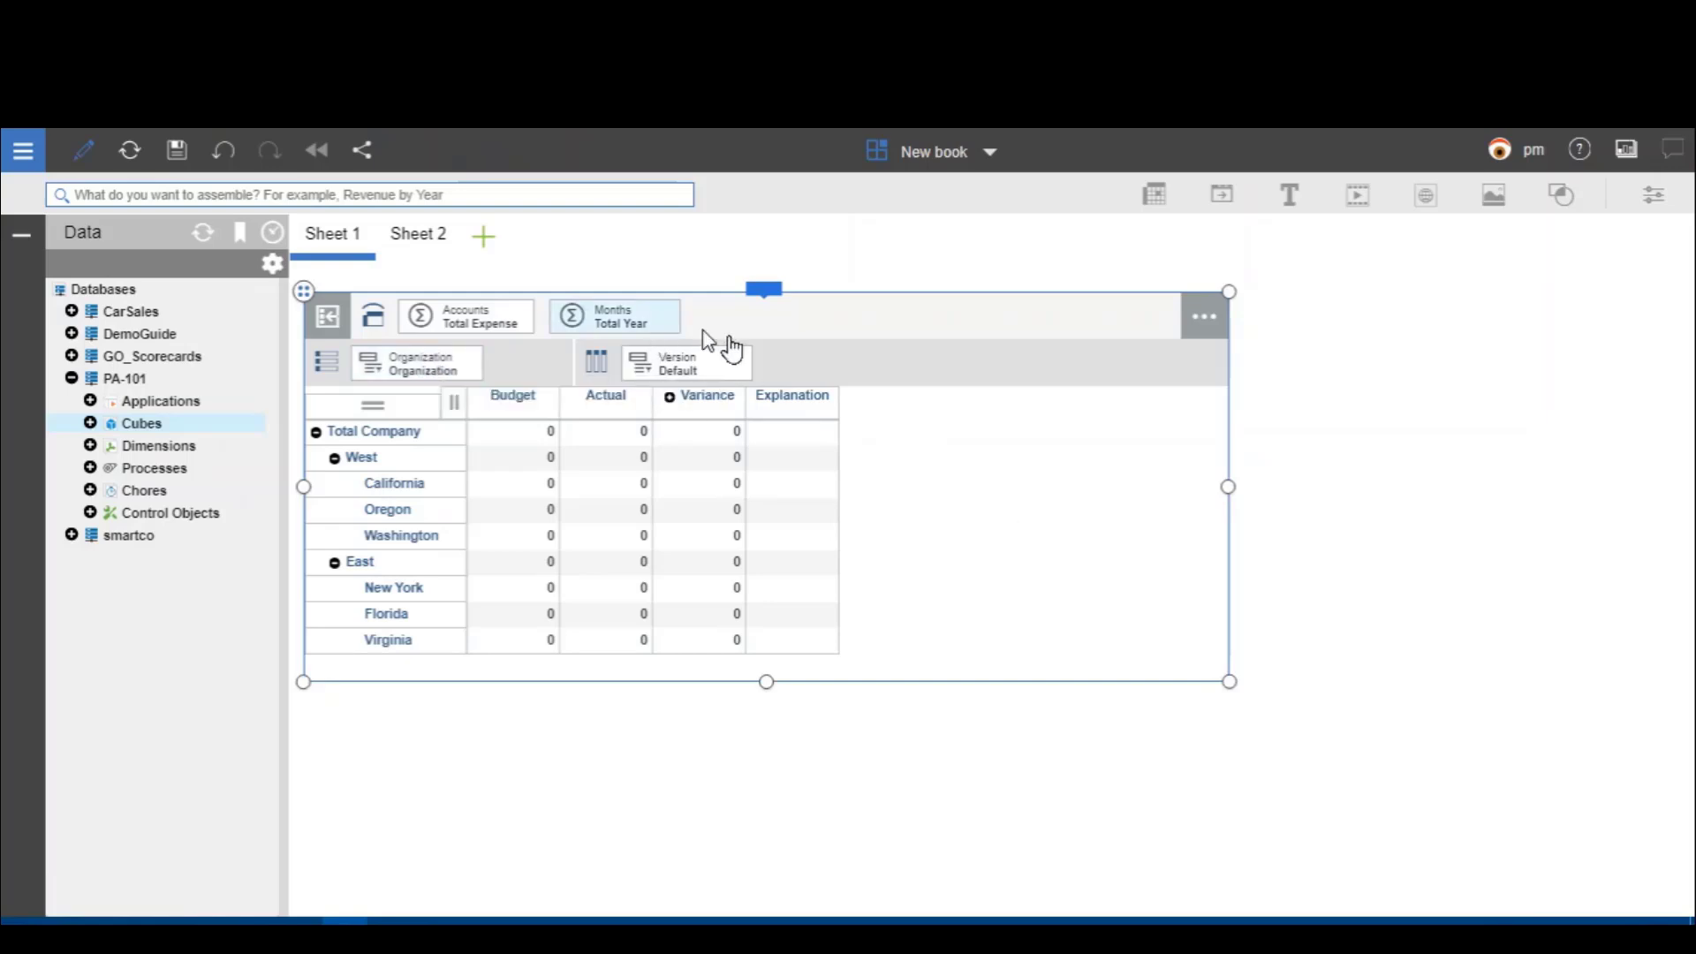
Step: Set the cube view's context to Jan under Q1 for Months and Salary for Accounts
{"action": "left_click", "coordinate": [659, 331]}
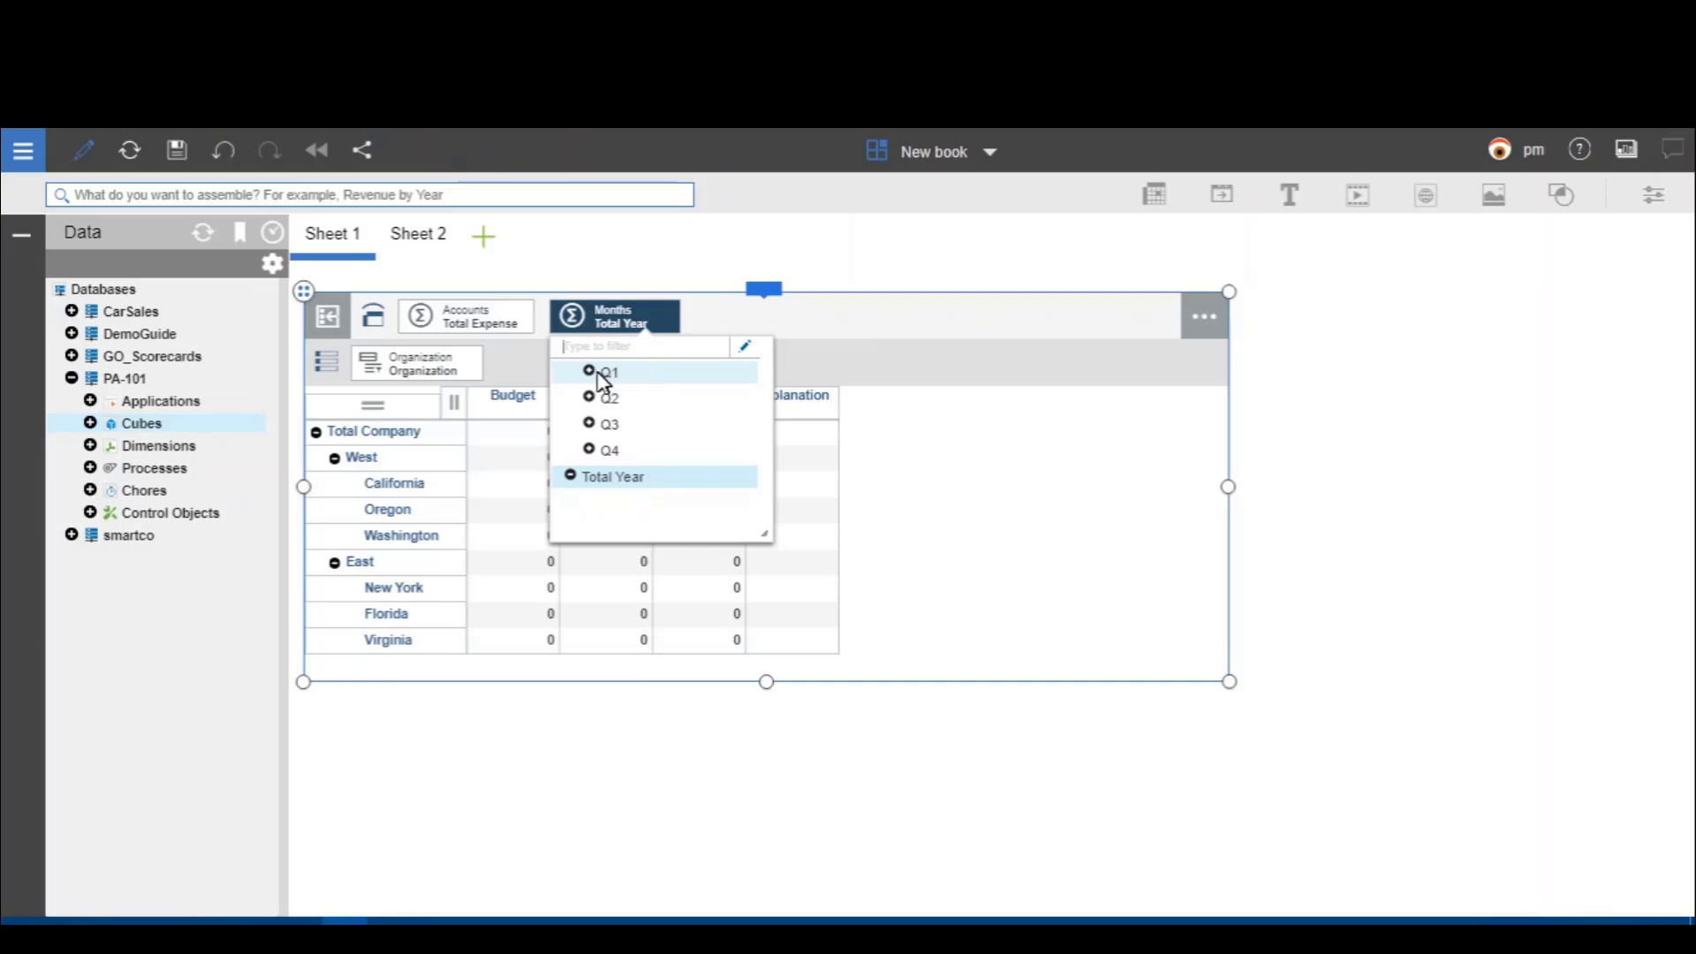
{"action": "left_click", "coordinate": [592, 376]}
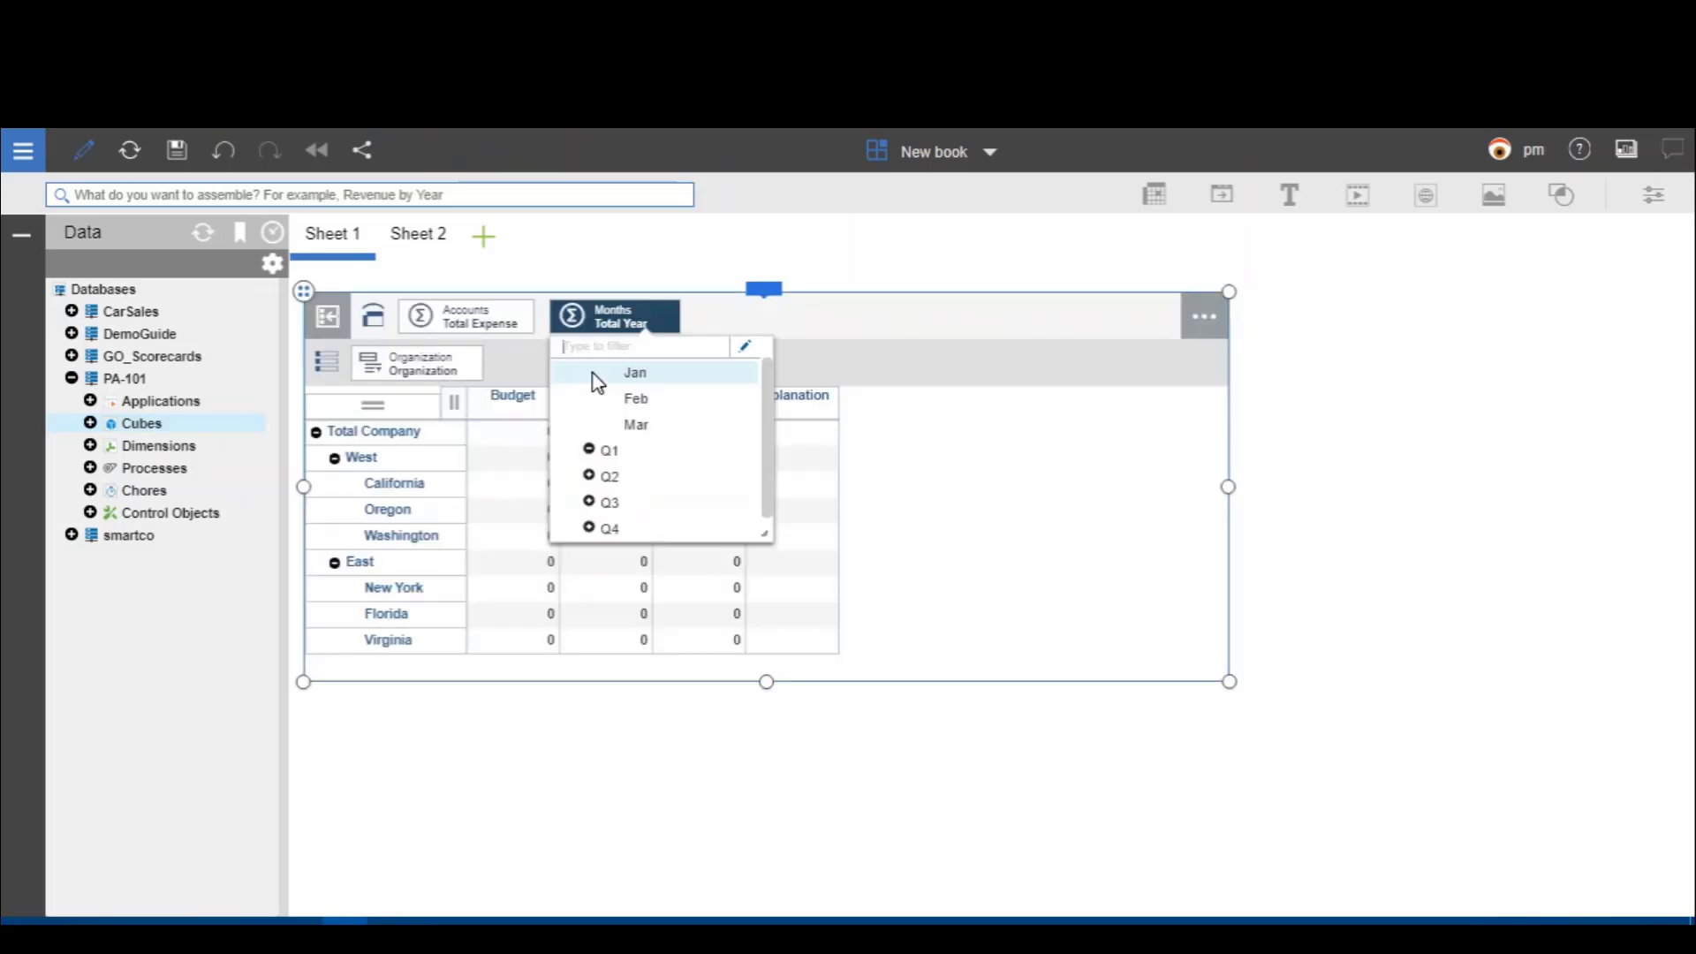
{"action": "left_click", "coordinate": [653, 378]}
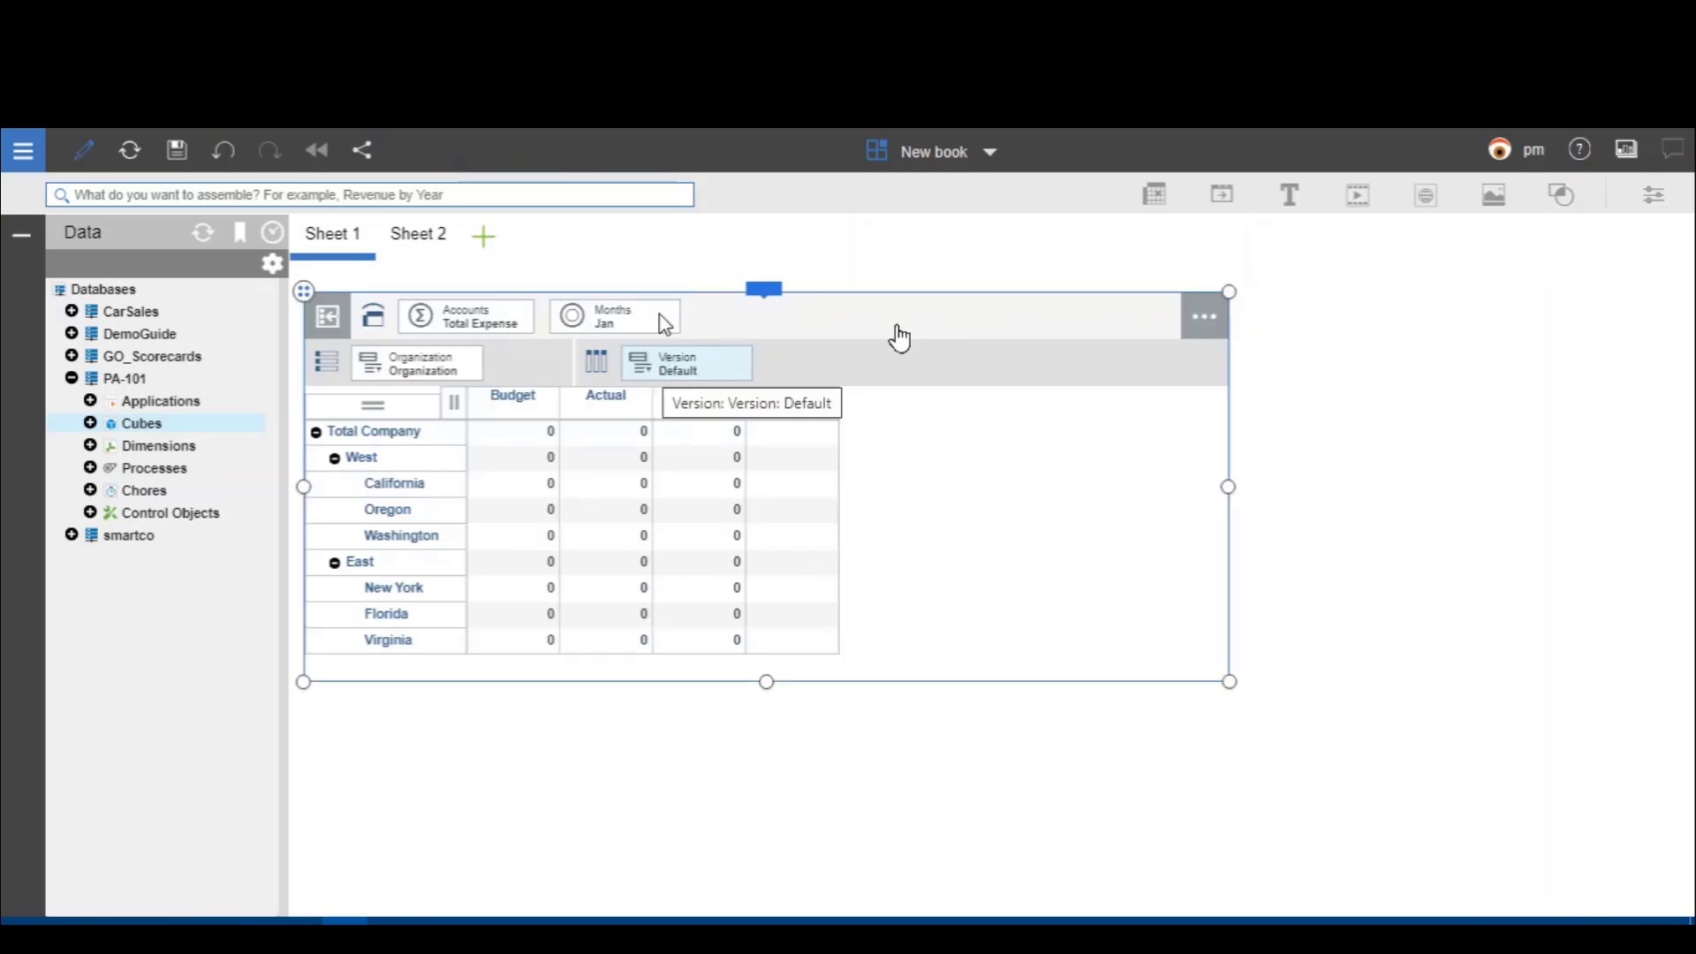
{"action": "left_click", "coordinate": [508, 321]}
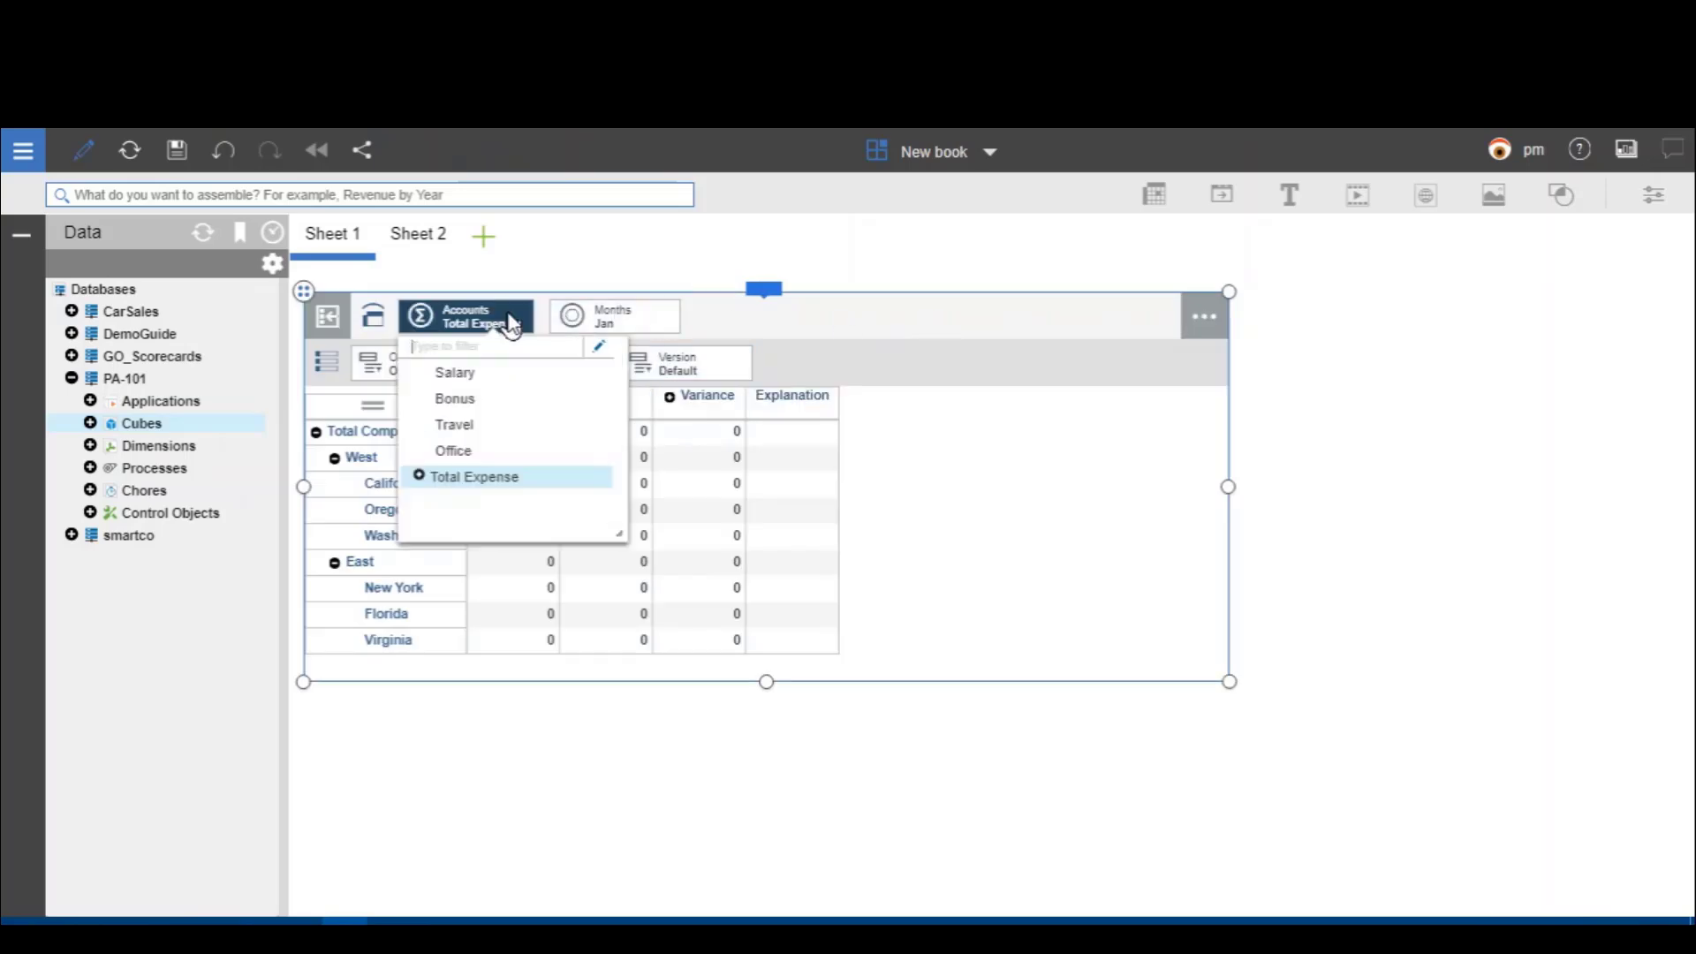
{"action": "left_click", "coordinate": [461, 375]}
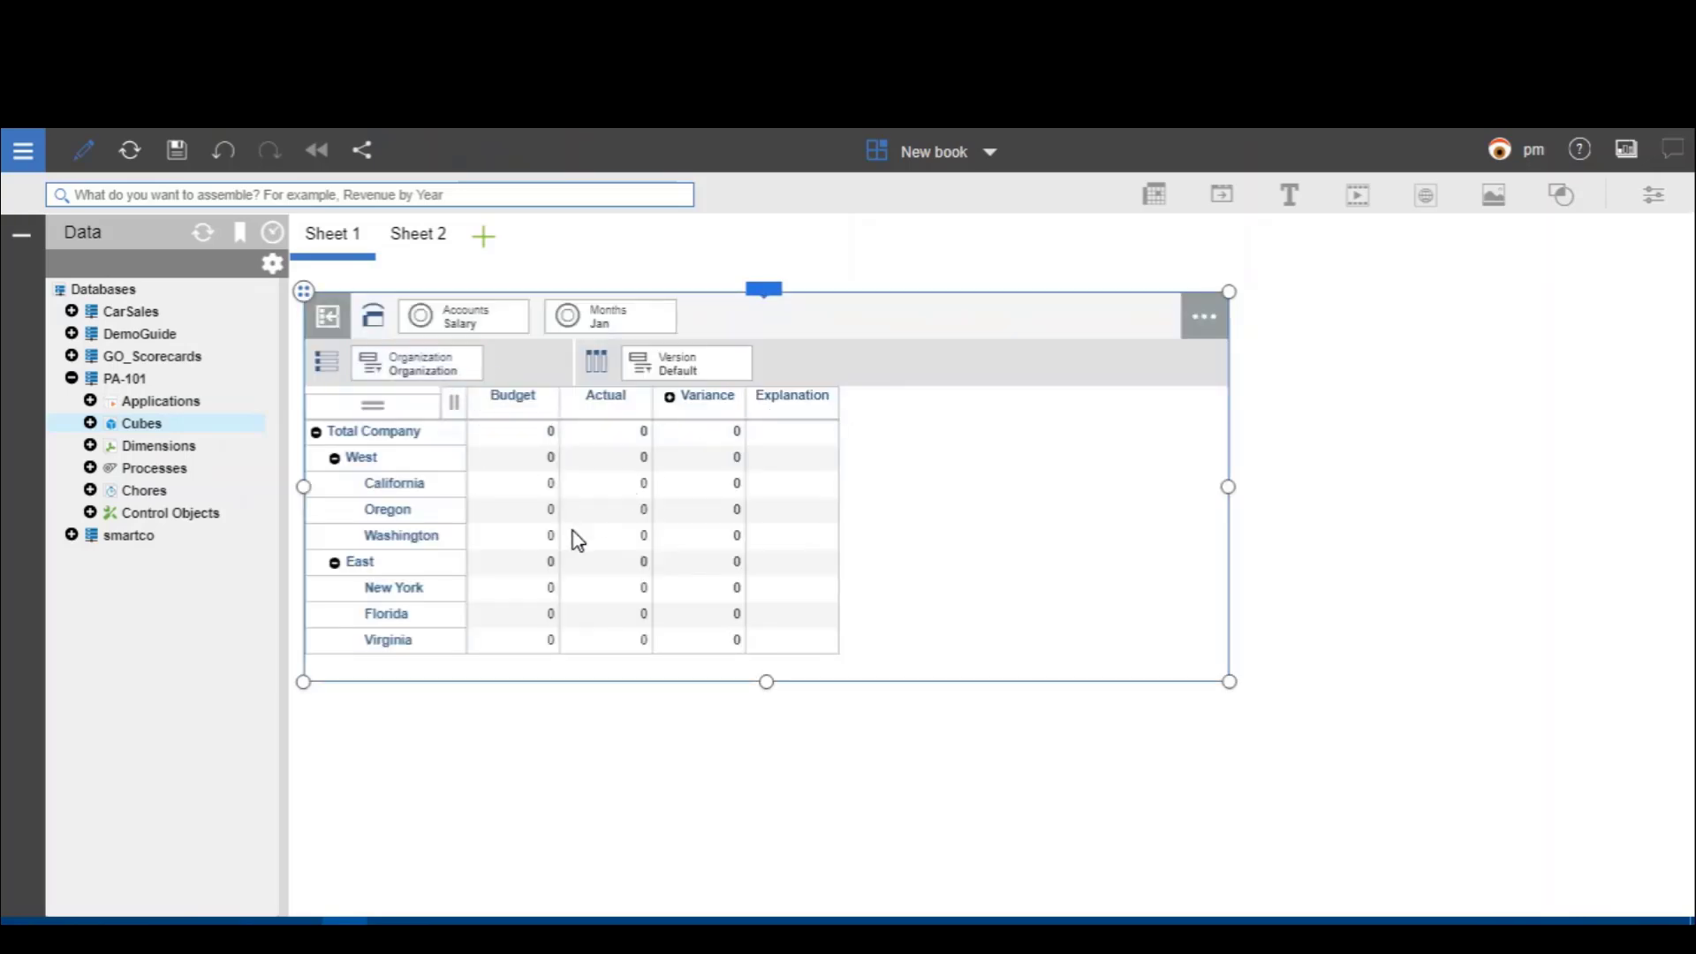
Step: Enter 10 as California's Budget and 15 as its Actual
{"action": "left_click", "coordinate": [548, 485]}
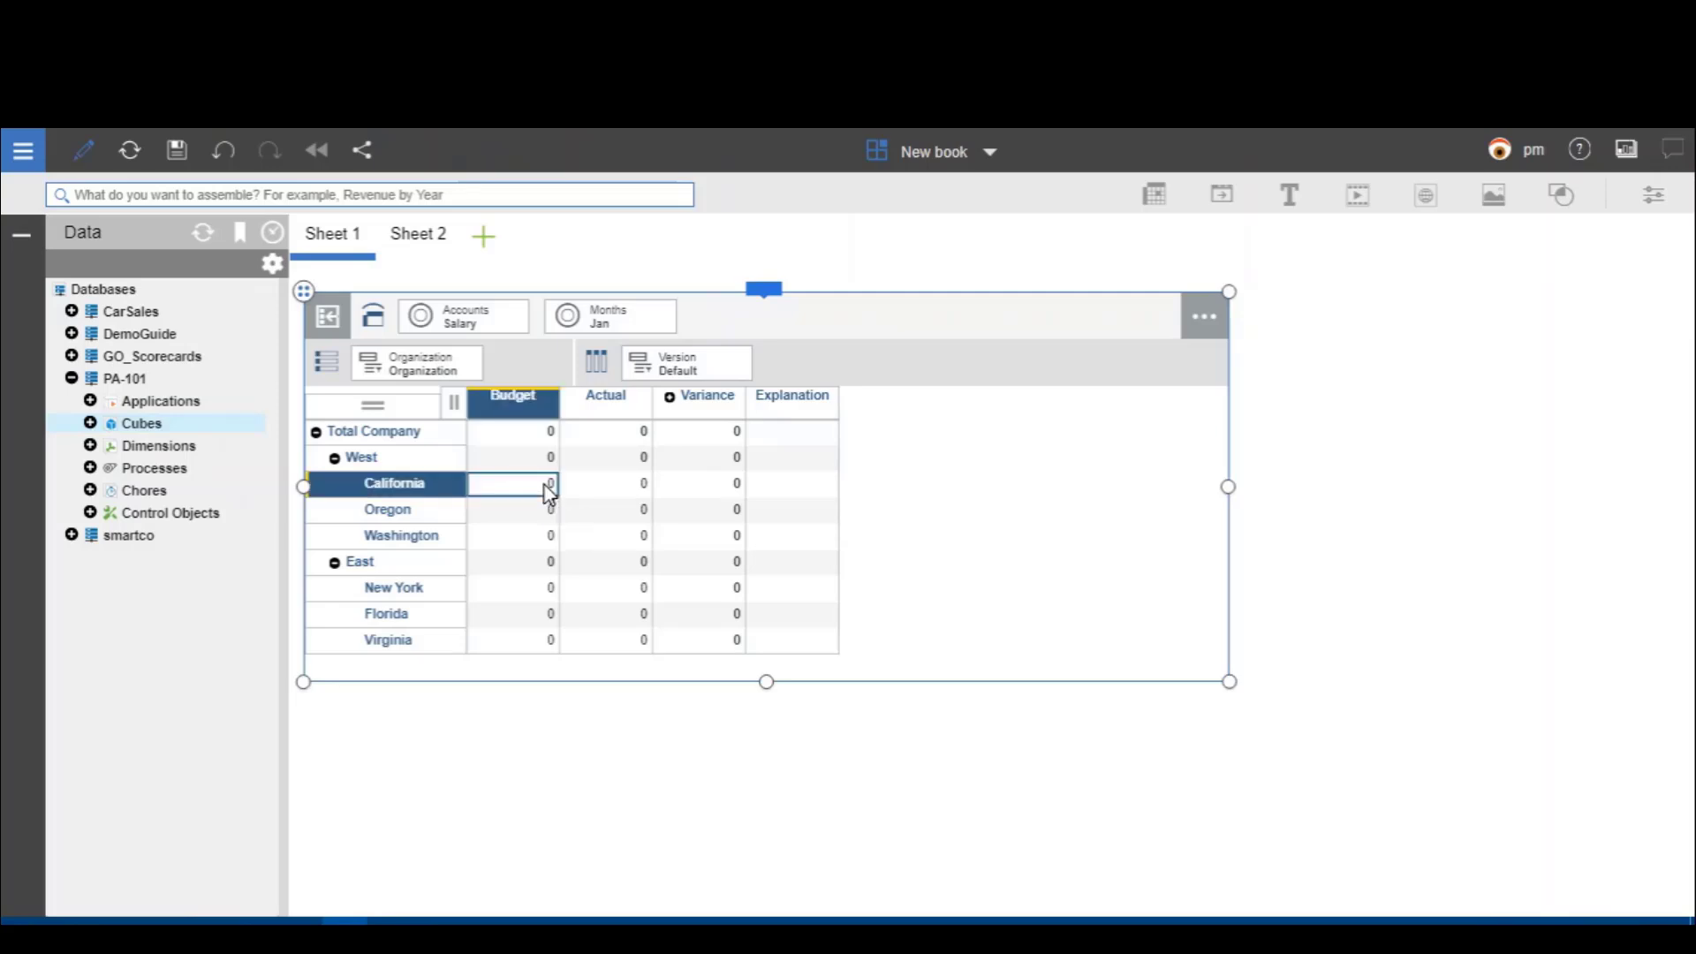
{"action": "double_click", "coordinate": [545, 486]}
{"action": "key", "text": "Return"}
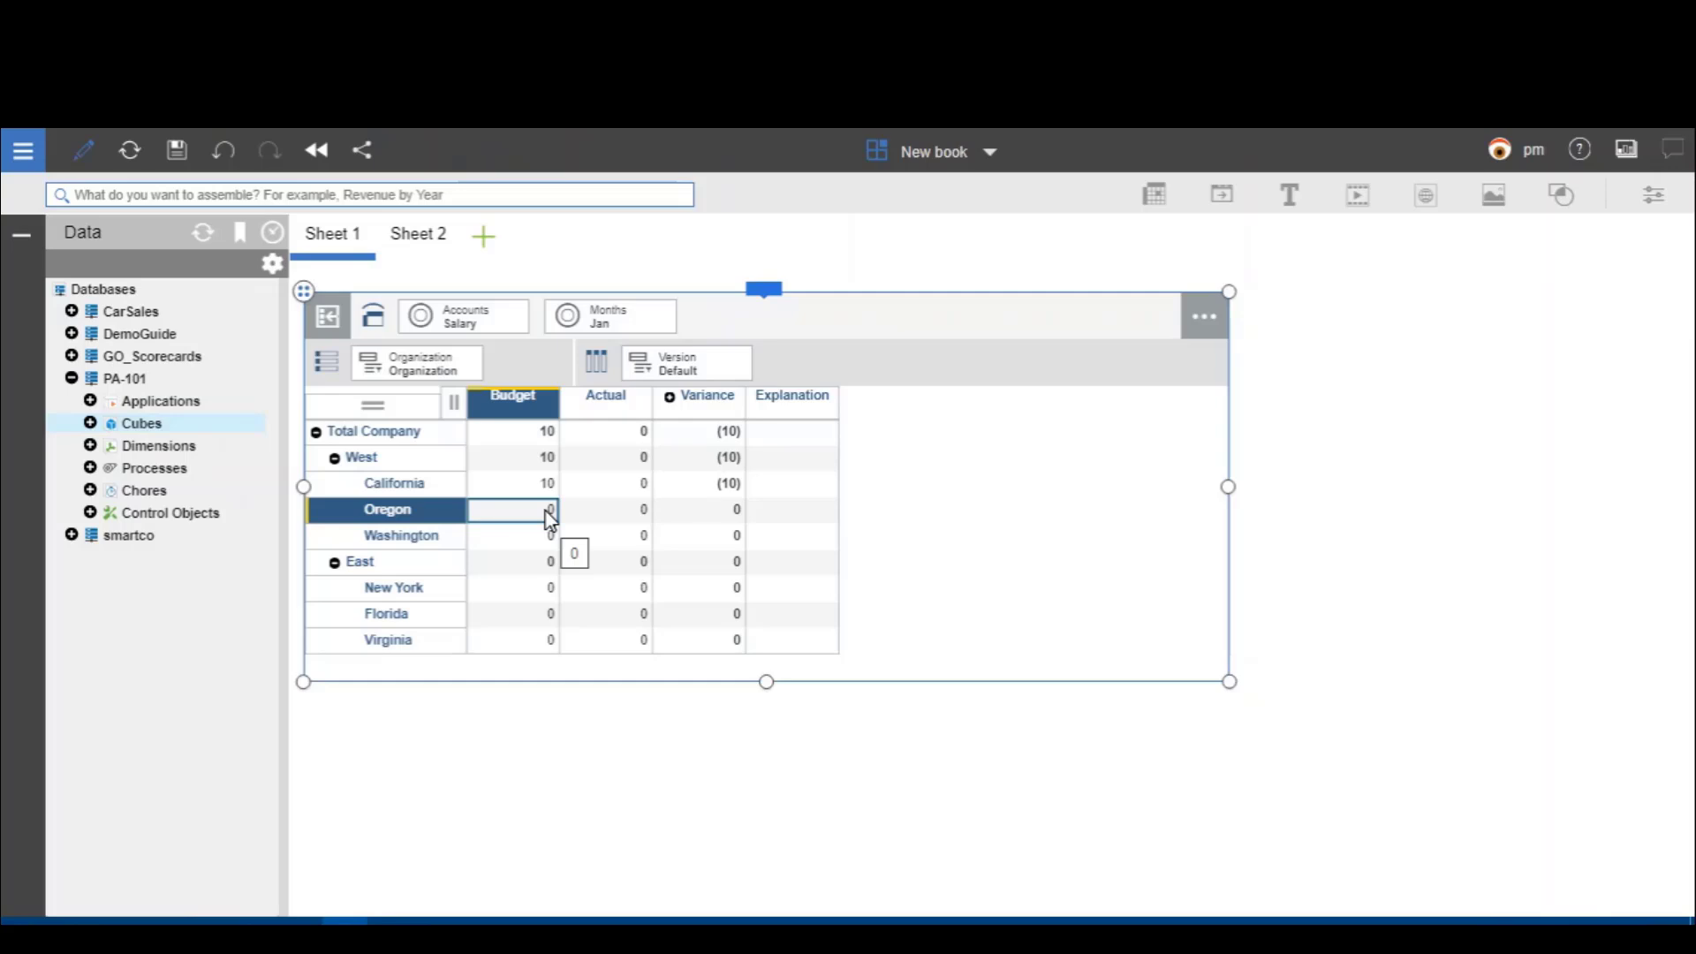
{"action": "left_click", "coordinate": [629, 488]}
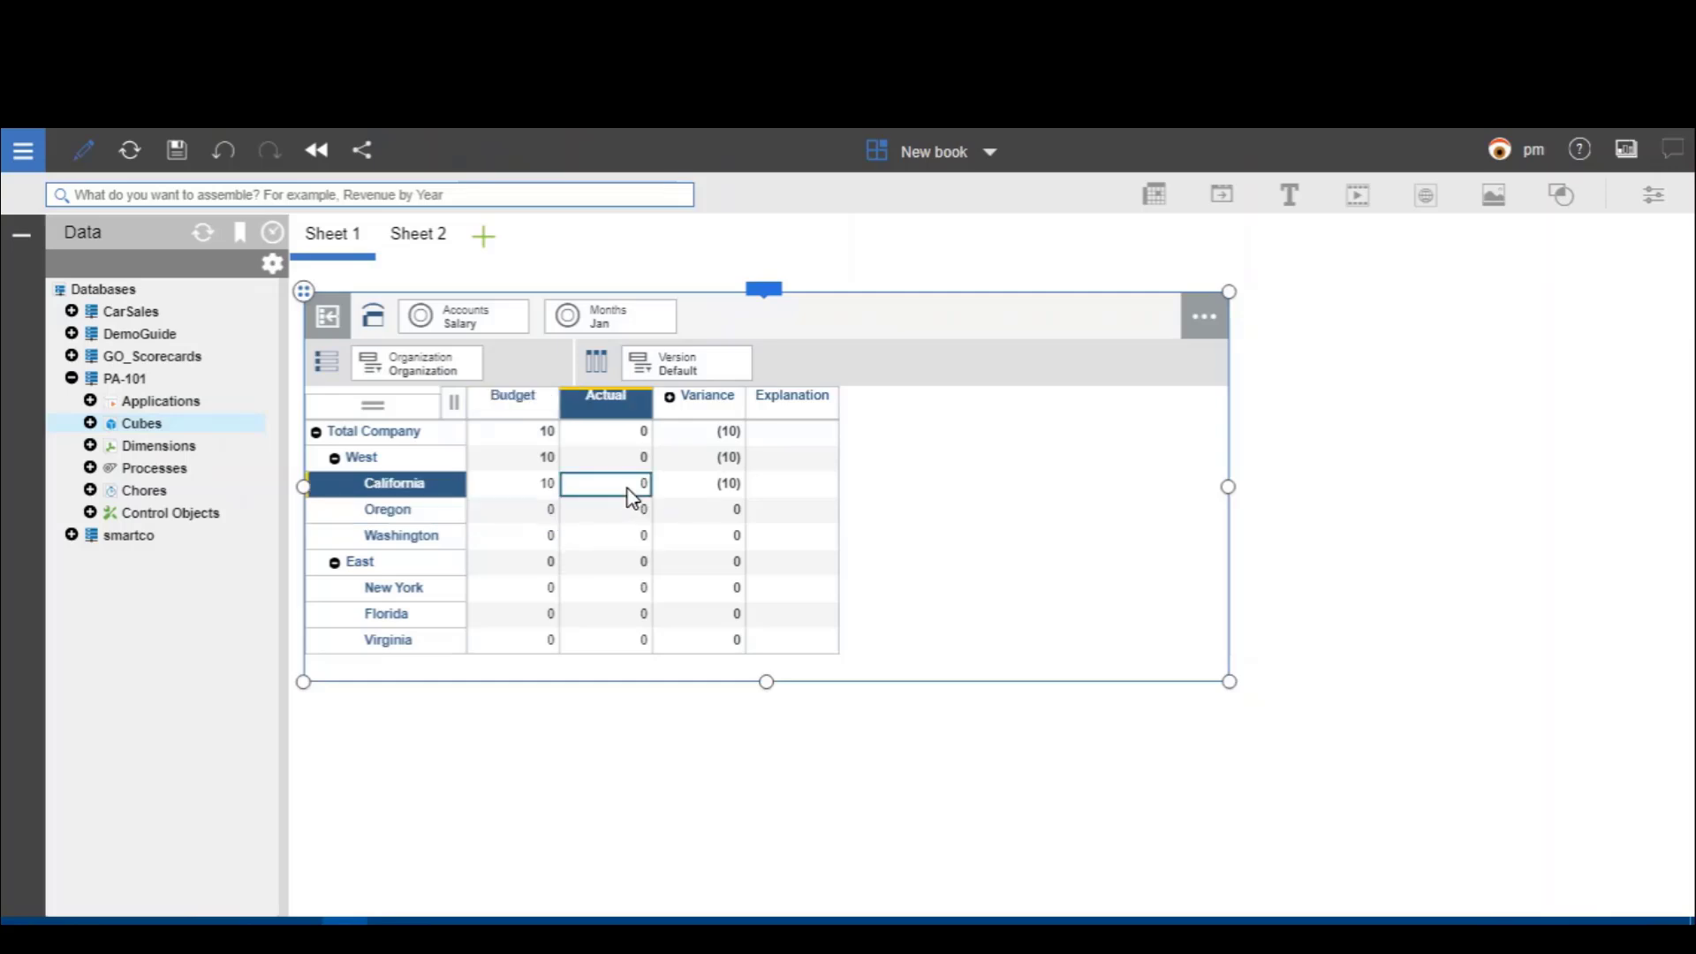
{"action": "type", "text": "15"}
{"action": "key", "text": "Return"}
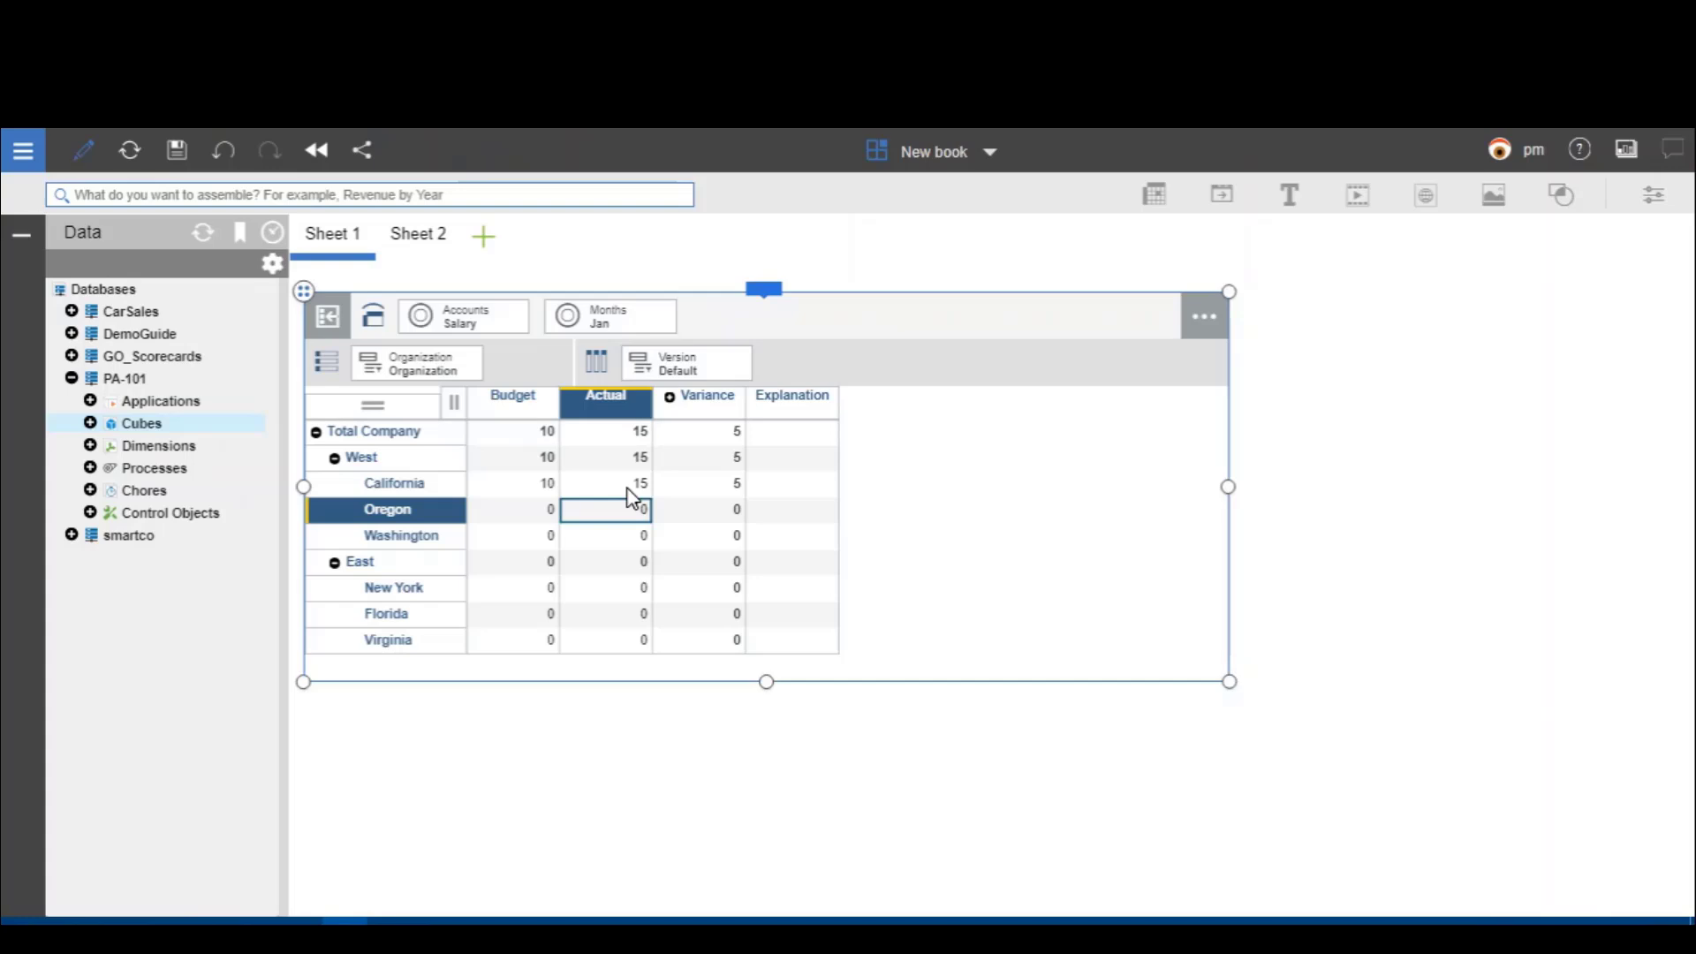
Step: Check the components under Variance in the cube view, collapse it again, and set California's Budget and Actual to 0
{"action": "left_click", "coordinate": [671, 402]}
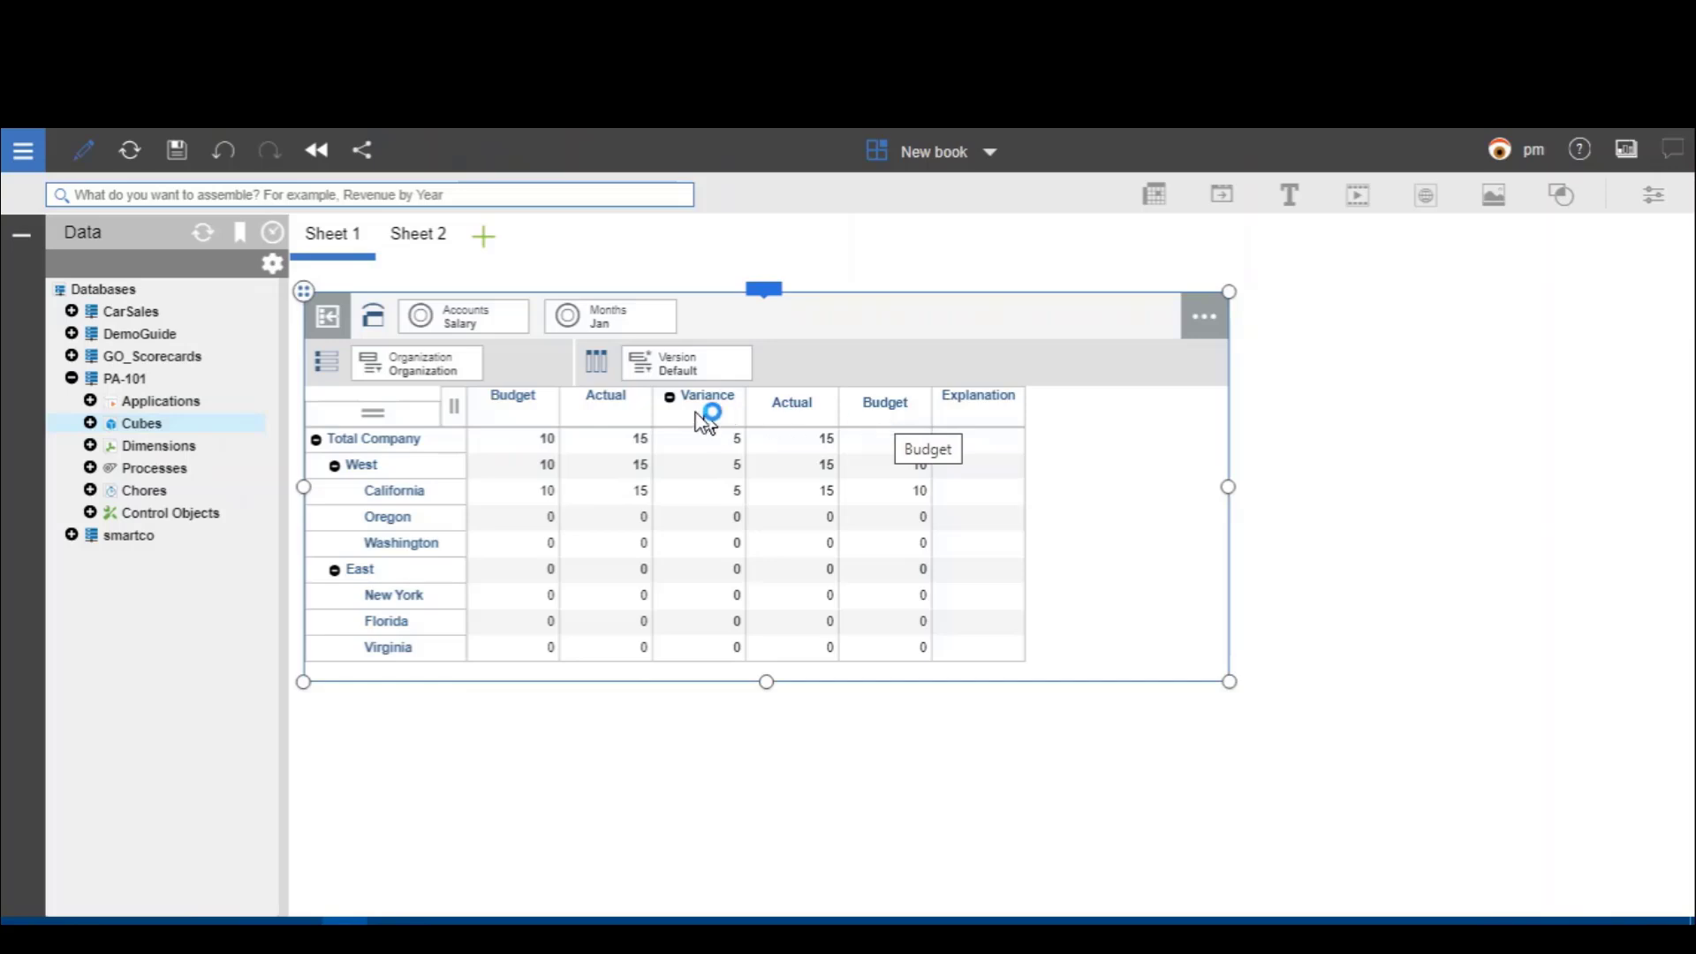
{"action": "left_click", "coordinate": [671, 401]}
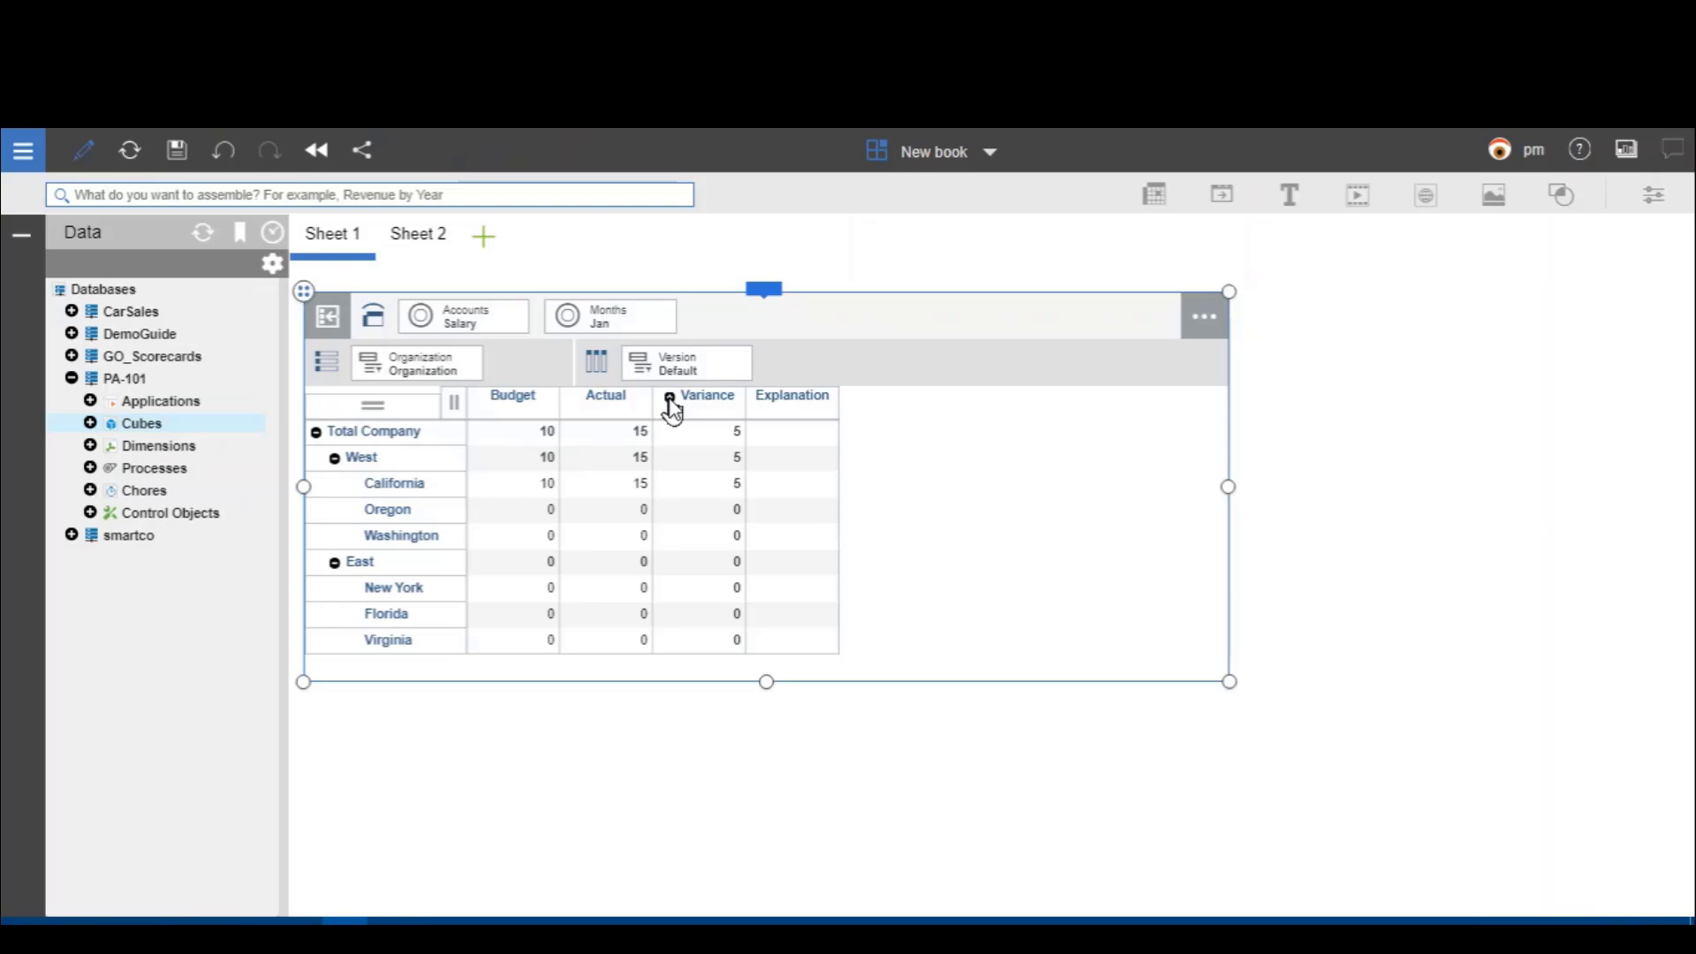
{"action": "left_click", "coordinate": [553, 489]}
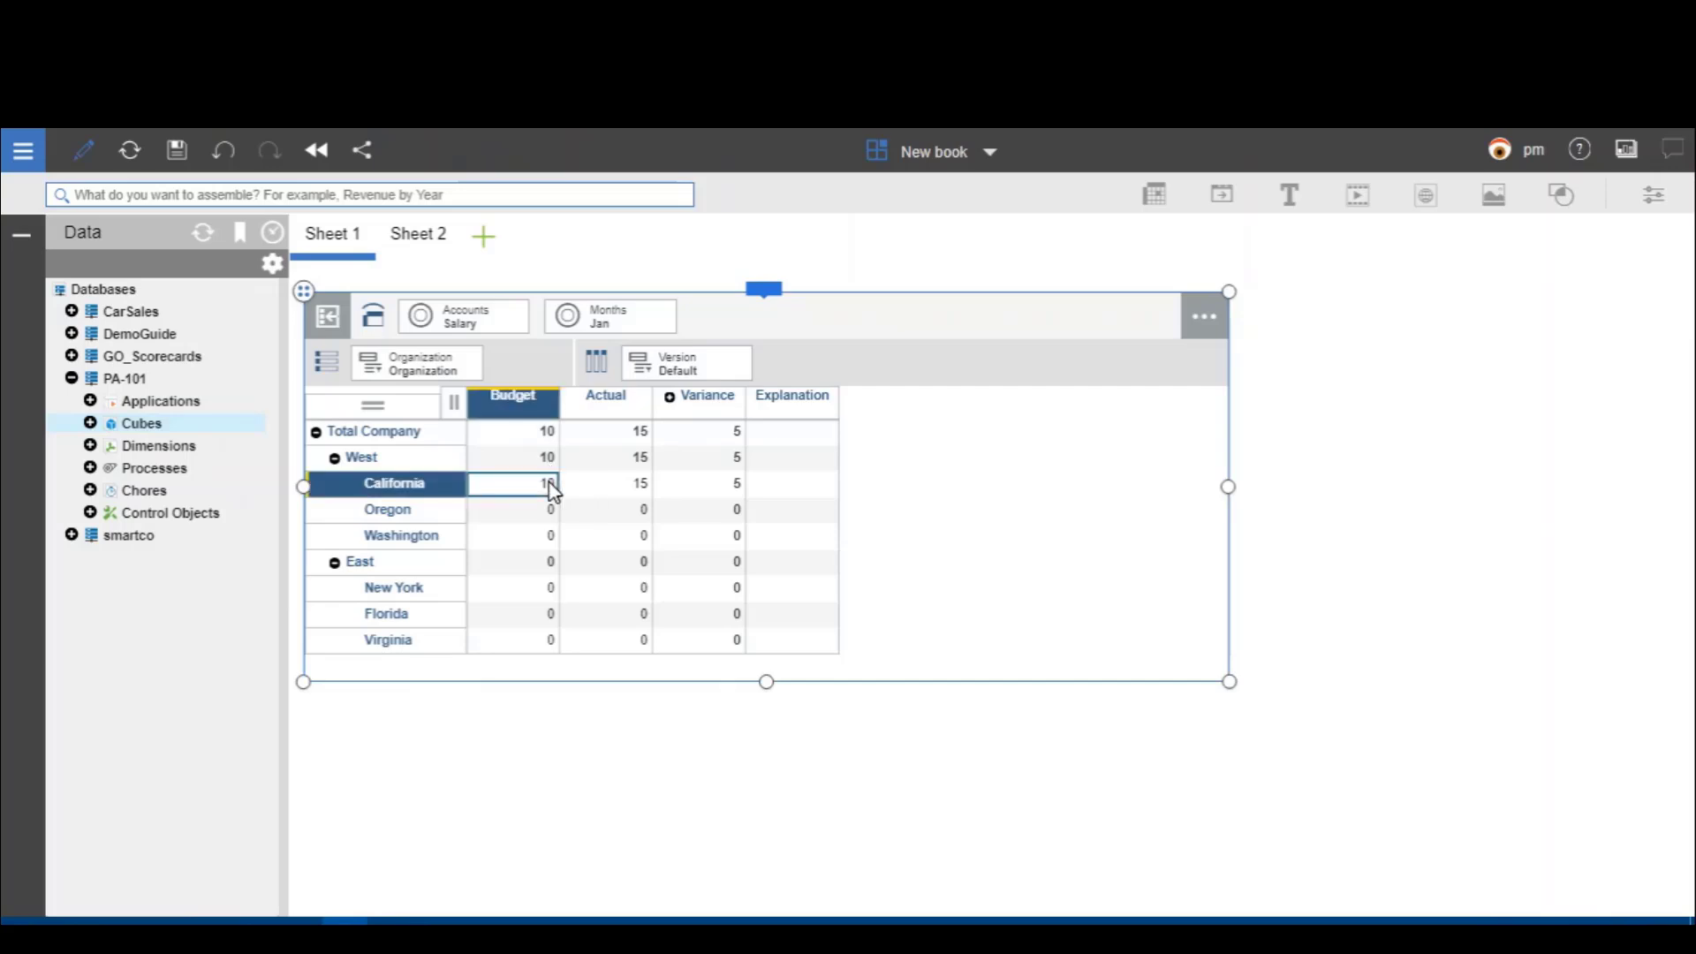
{"action": "type", "text": "5"}
{"action": "key", "text": "Return"}
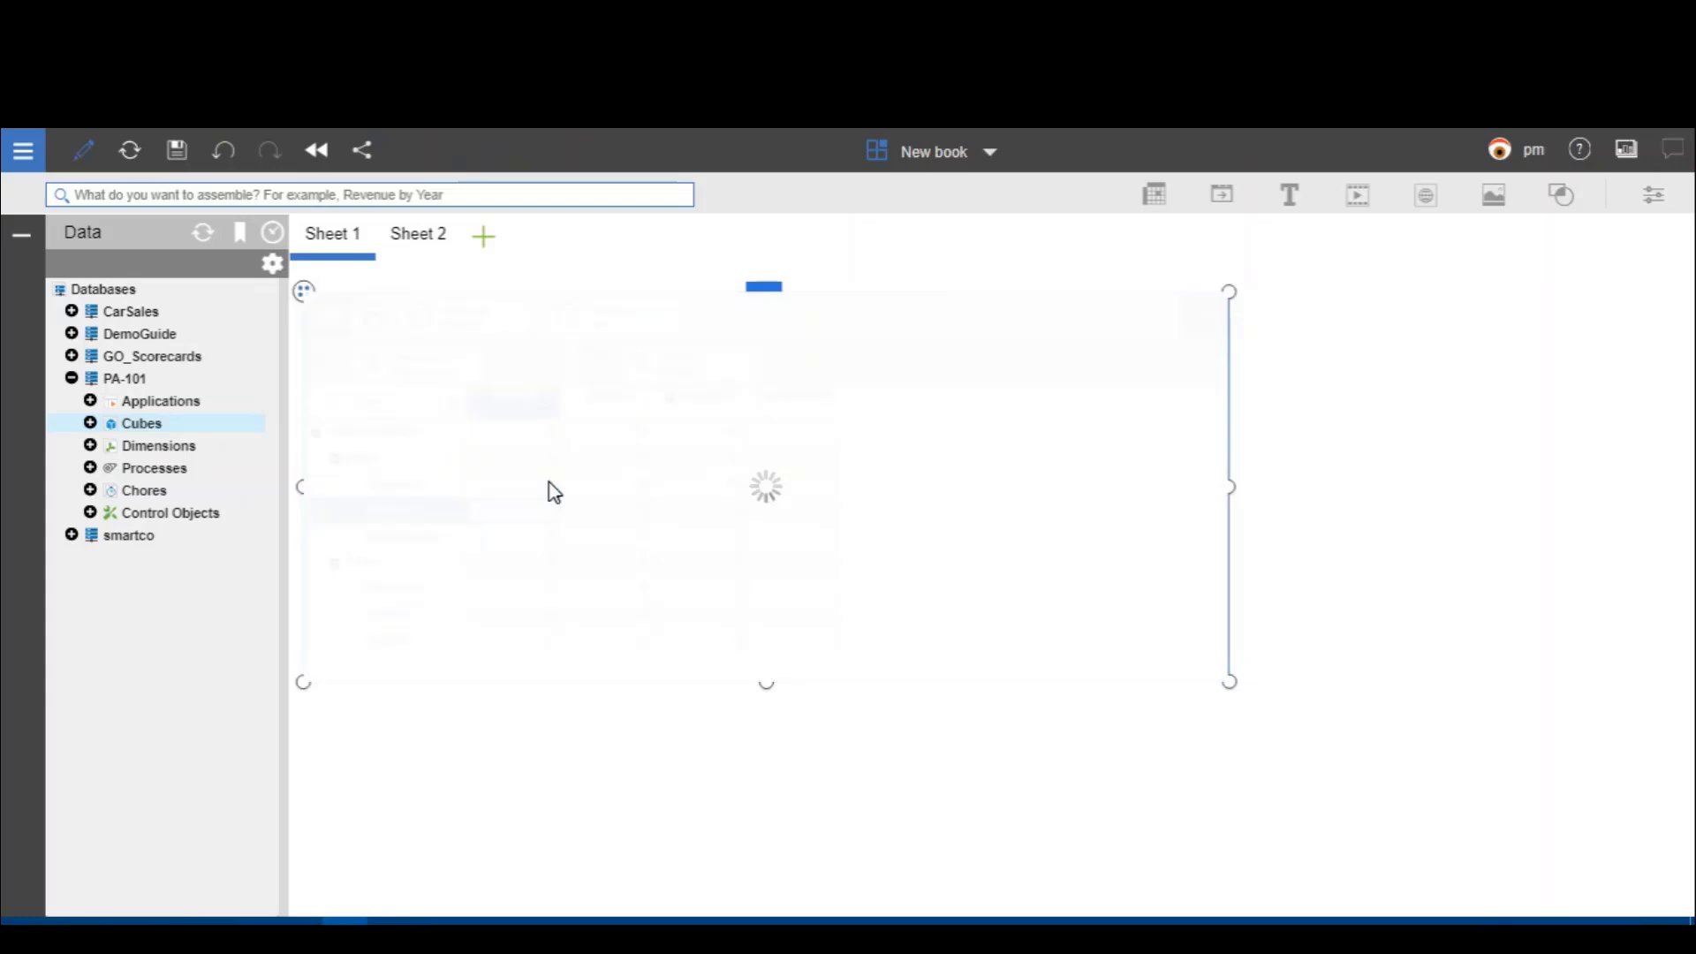
{"action": "left_click", "coordinate": [646, 489]}
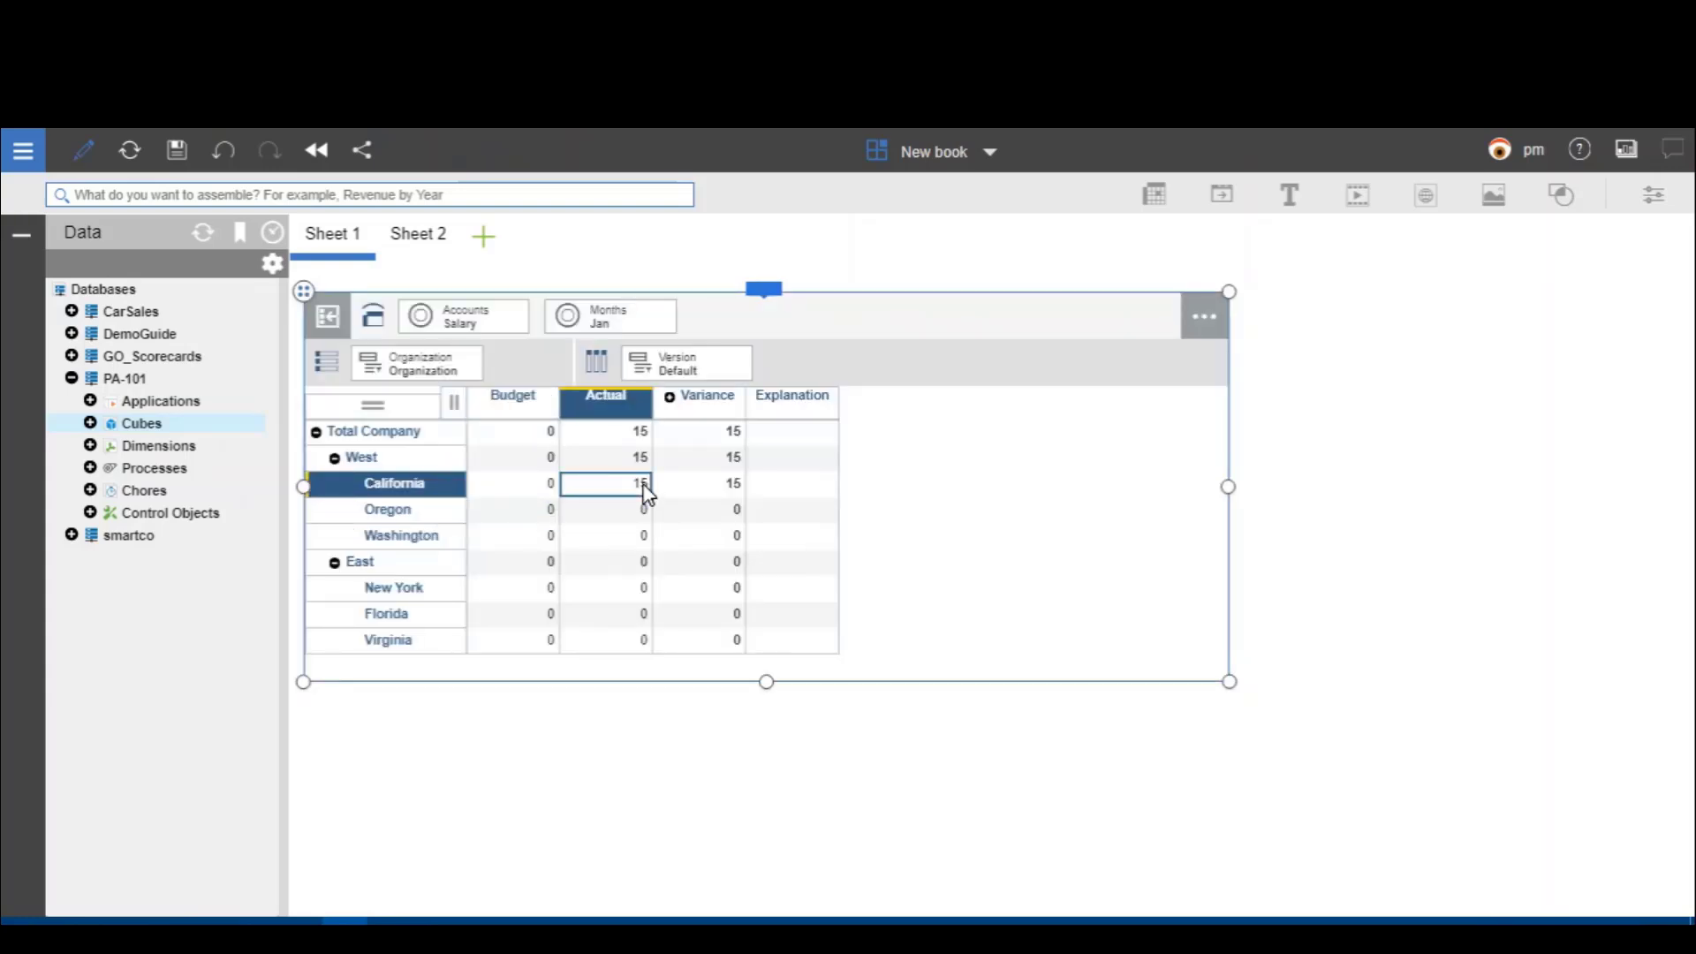
{"action": "type", "text": "0"}
{"action": "key", "text": "Return"}
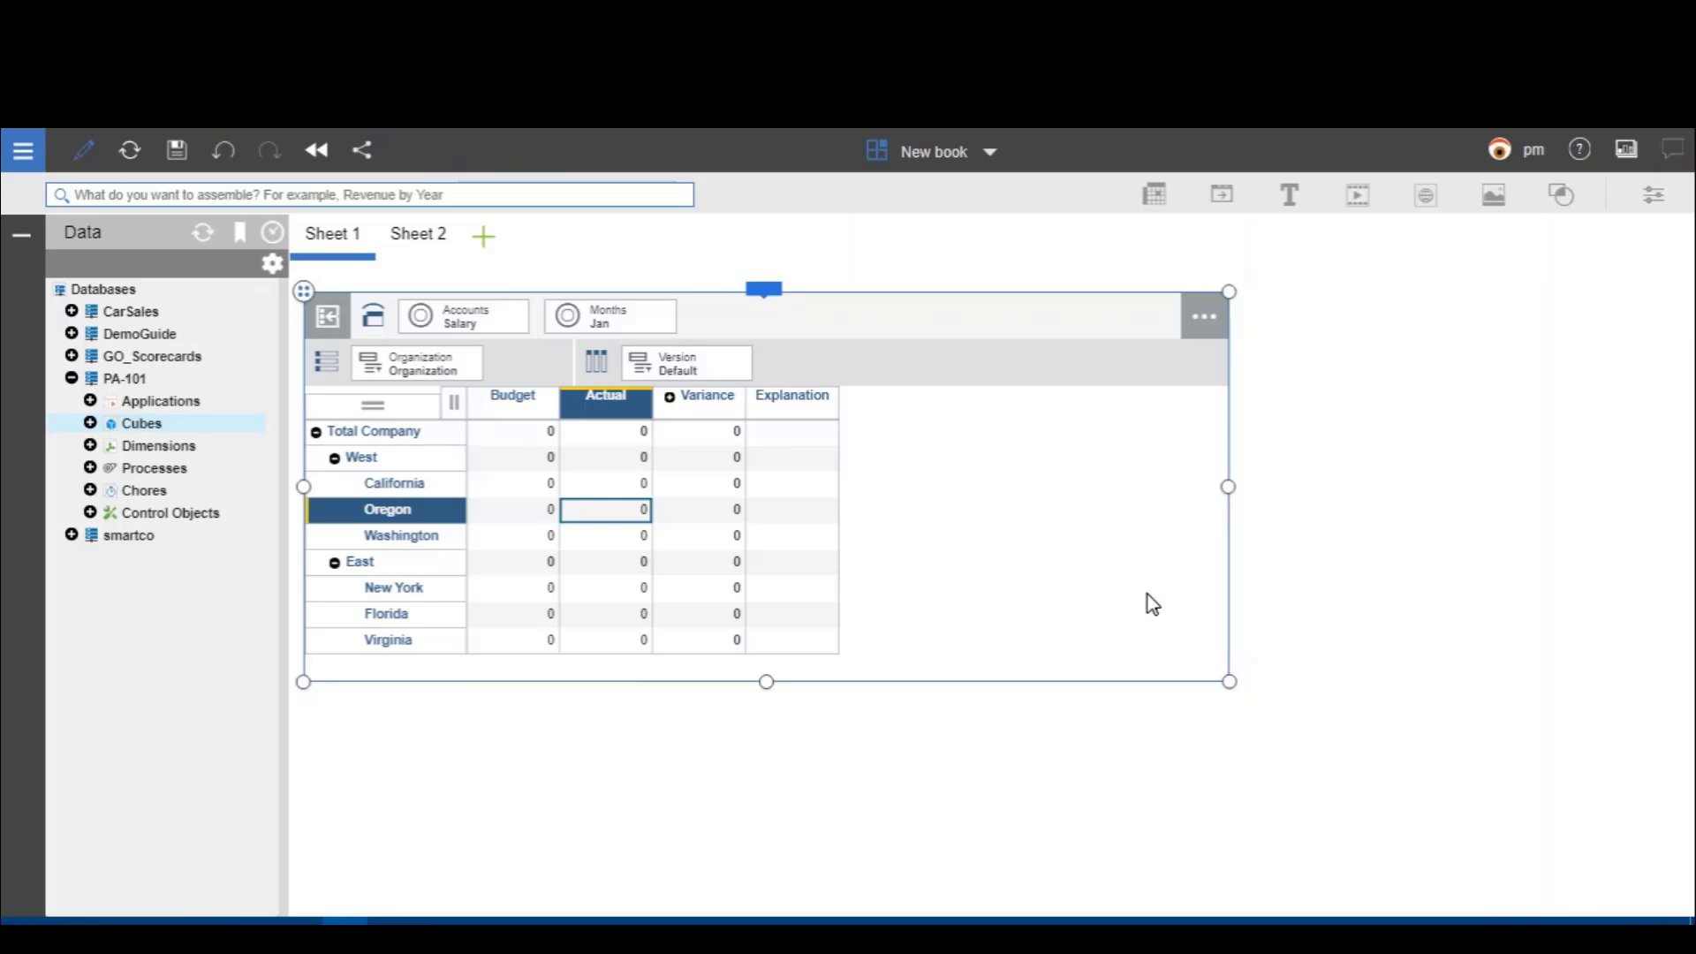
Step: Add a button to Sheet 1 beside the cube view and review its target options without choosing one
{"action": "left_click", "coordinate": [1223, 210]}
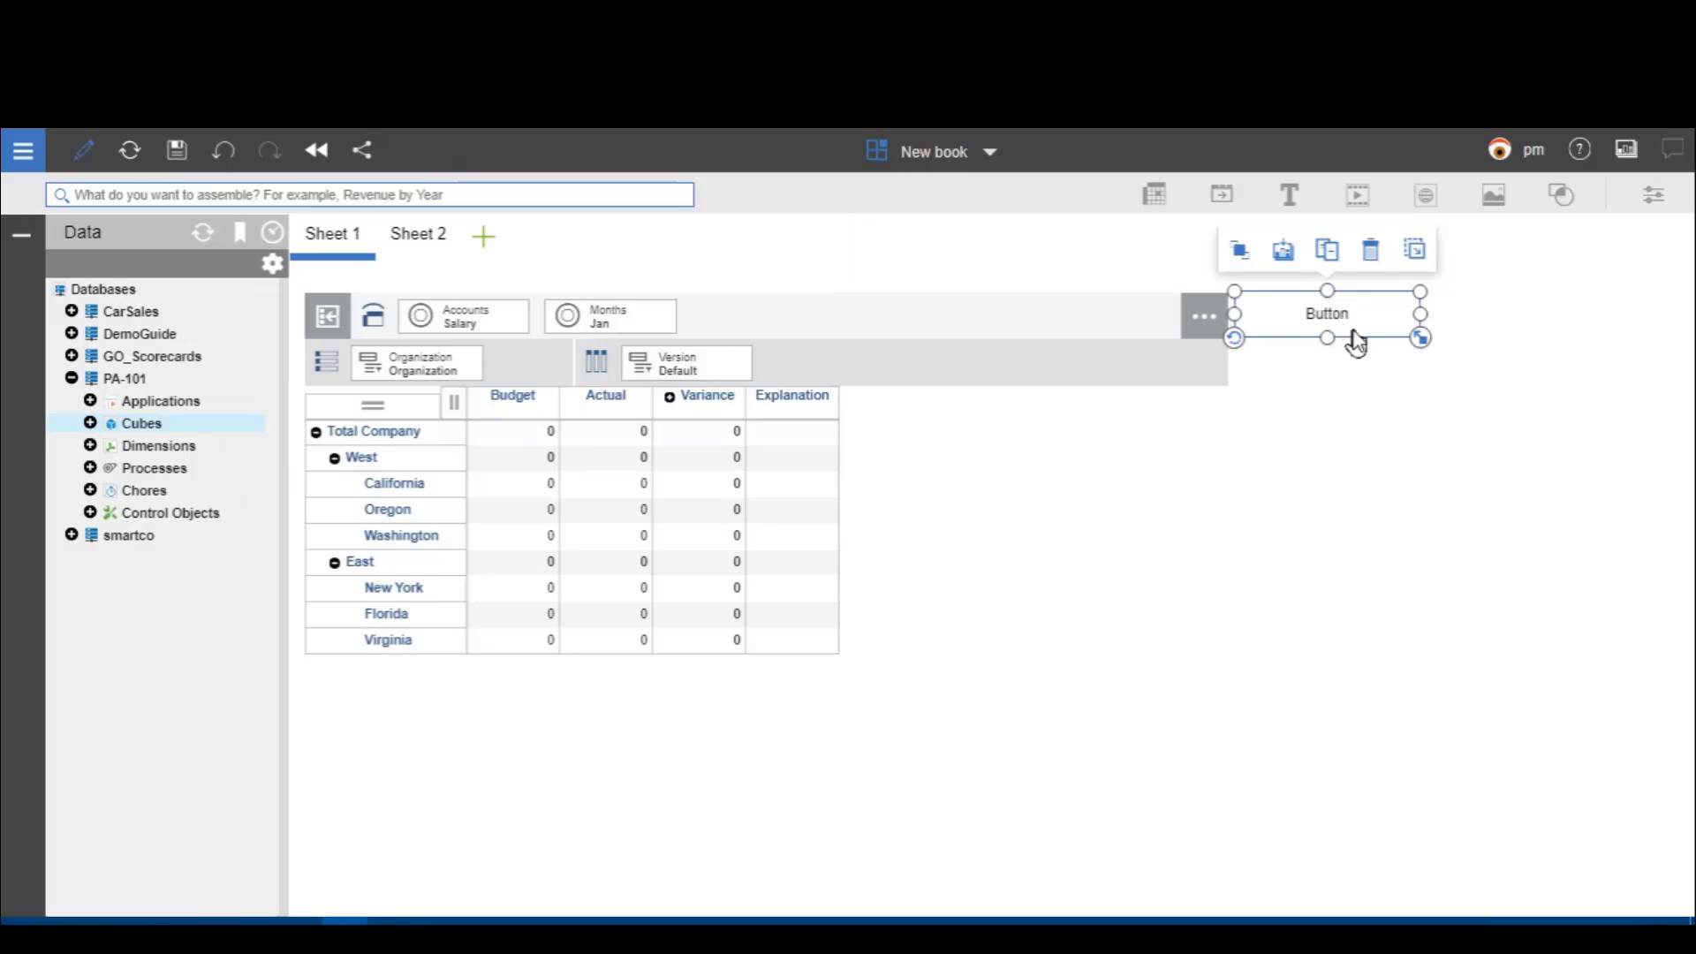
{"action": "left_click", "coordinate": [1654, 201]}
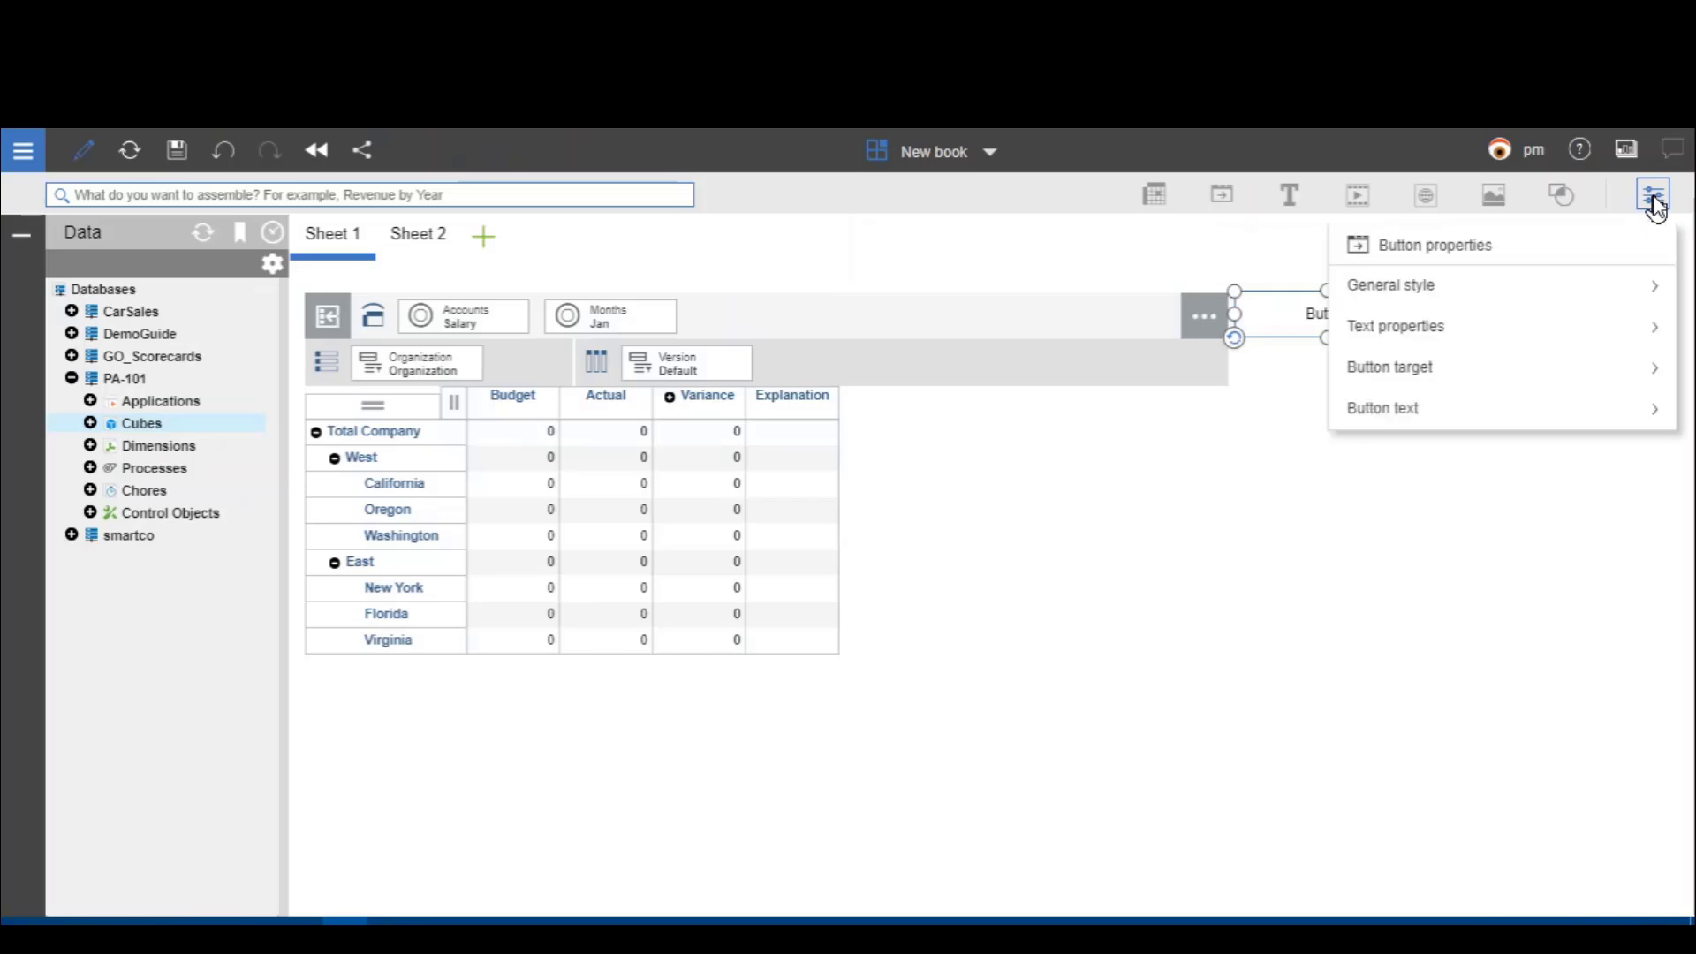
{"action": "left_click", "coordinate": [1650, 388]}
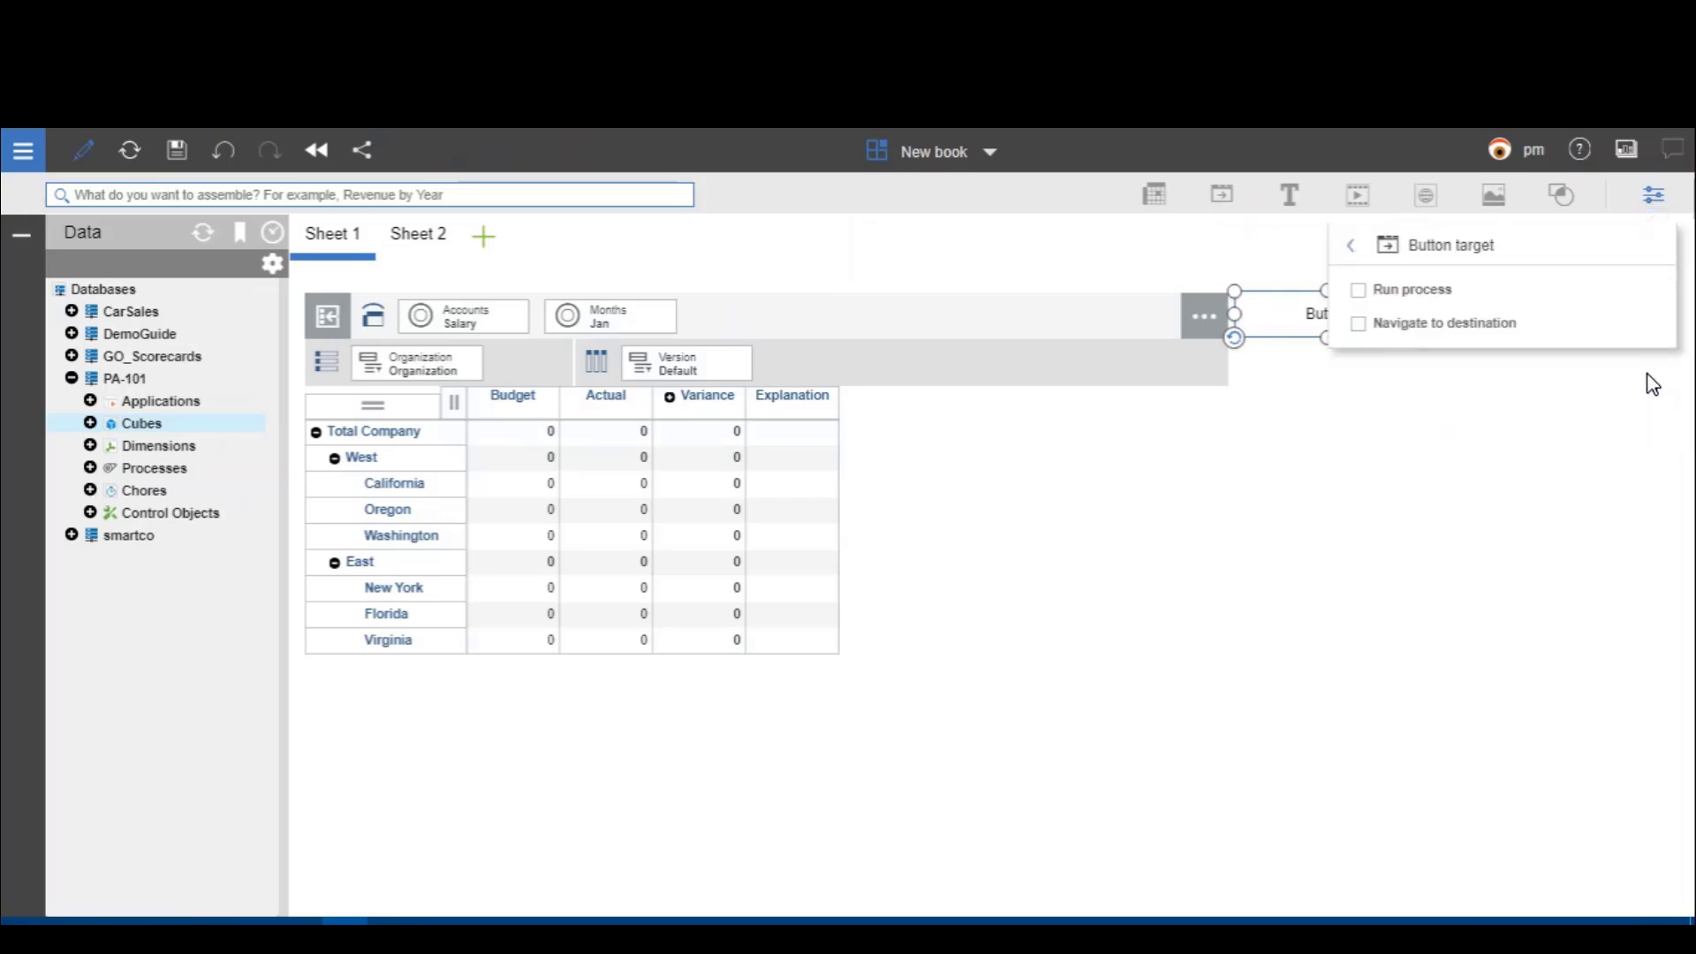
{"action": "left_click", "coordinate": [1354, 254]}
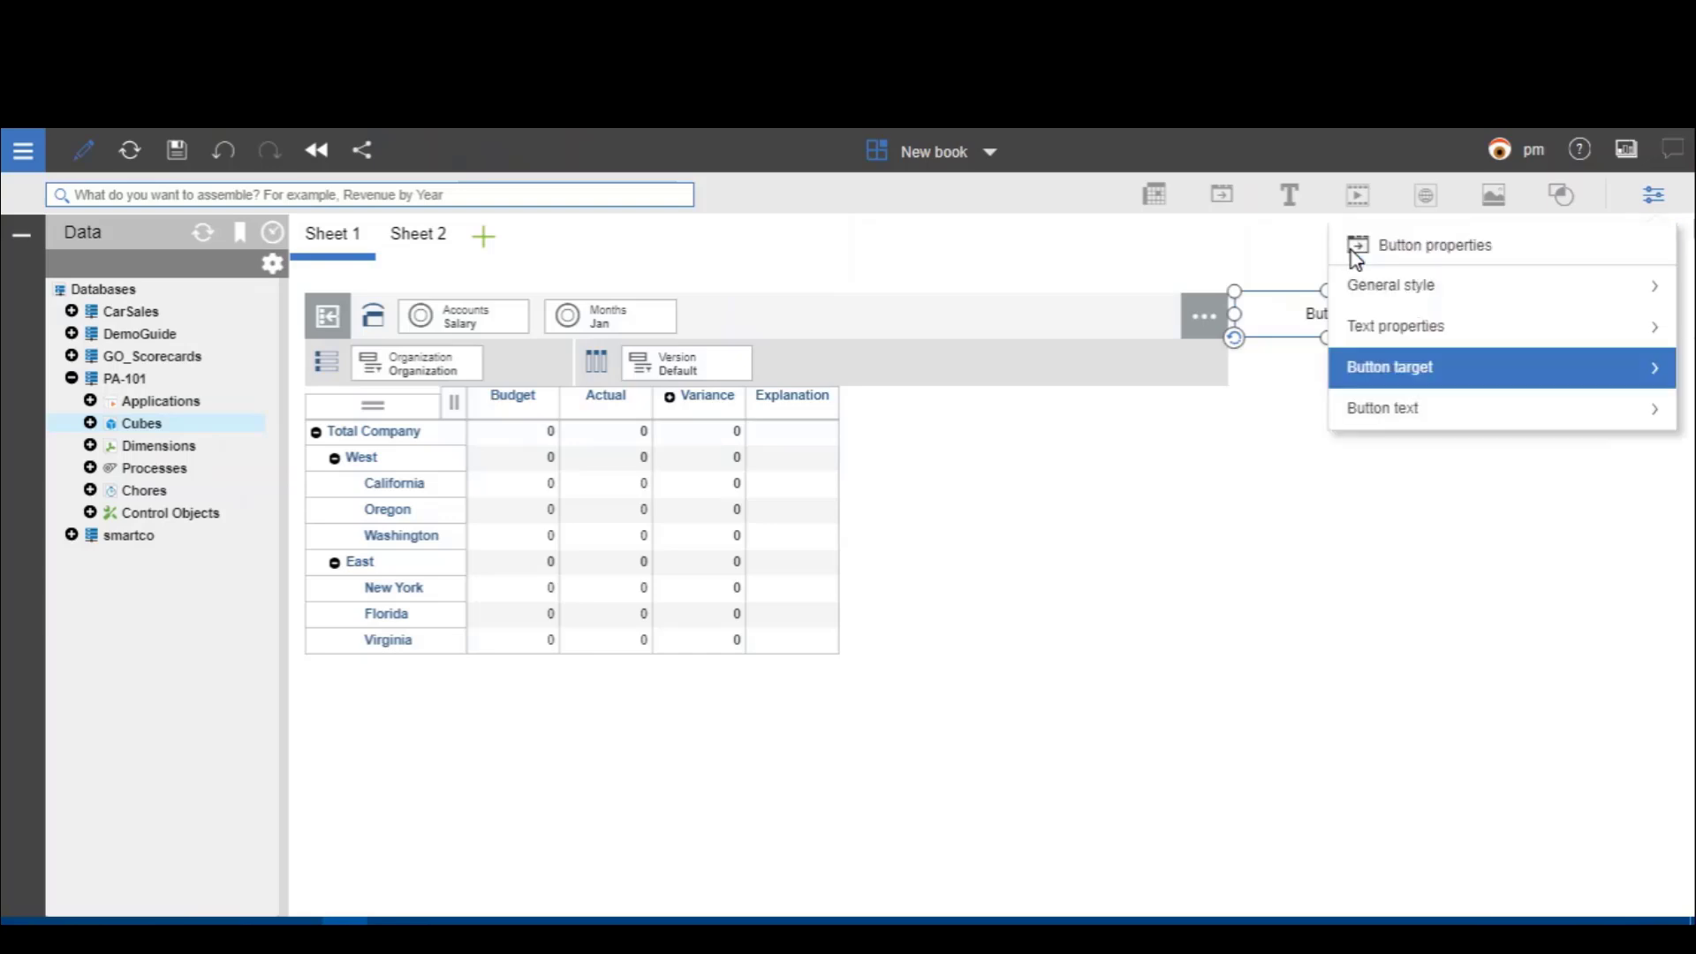
Step: Change the new button's text to Ok and close its properties
{"action": "left_click", "coordinate": [1634, 417]}
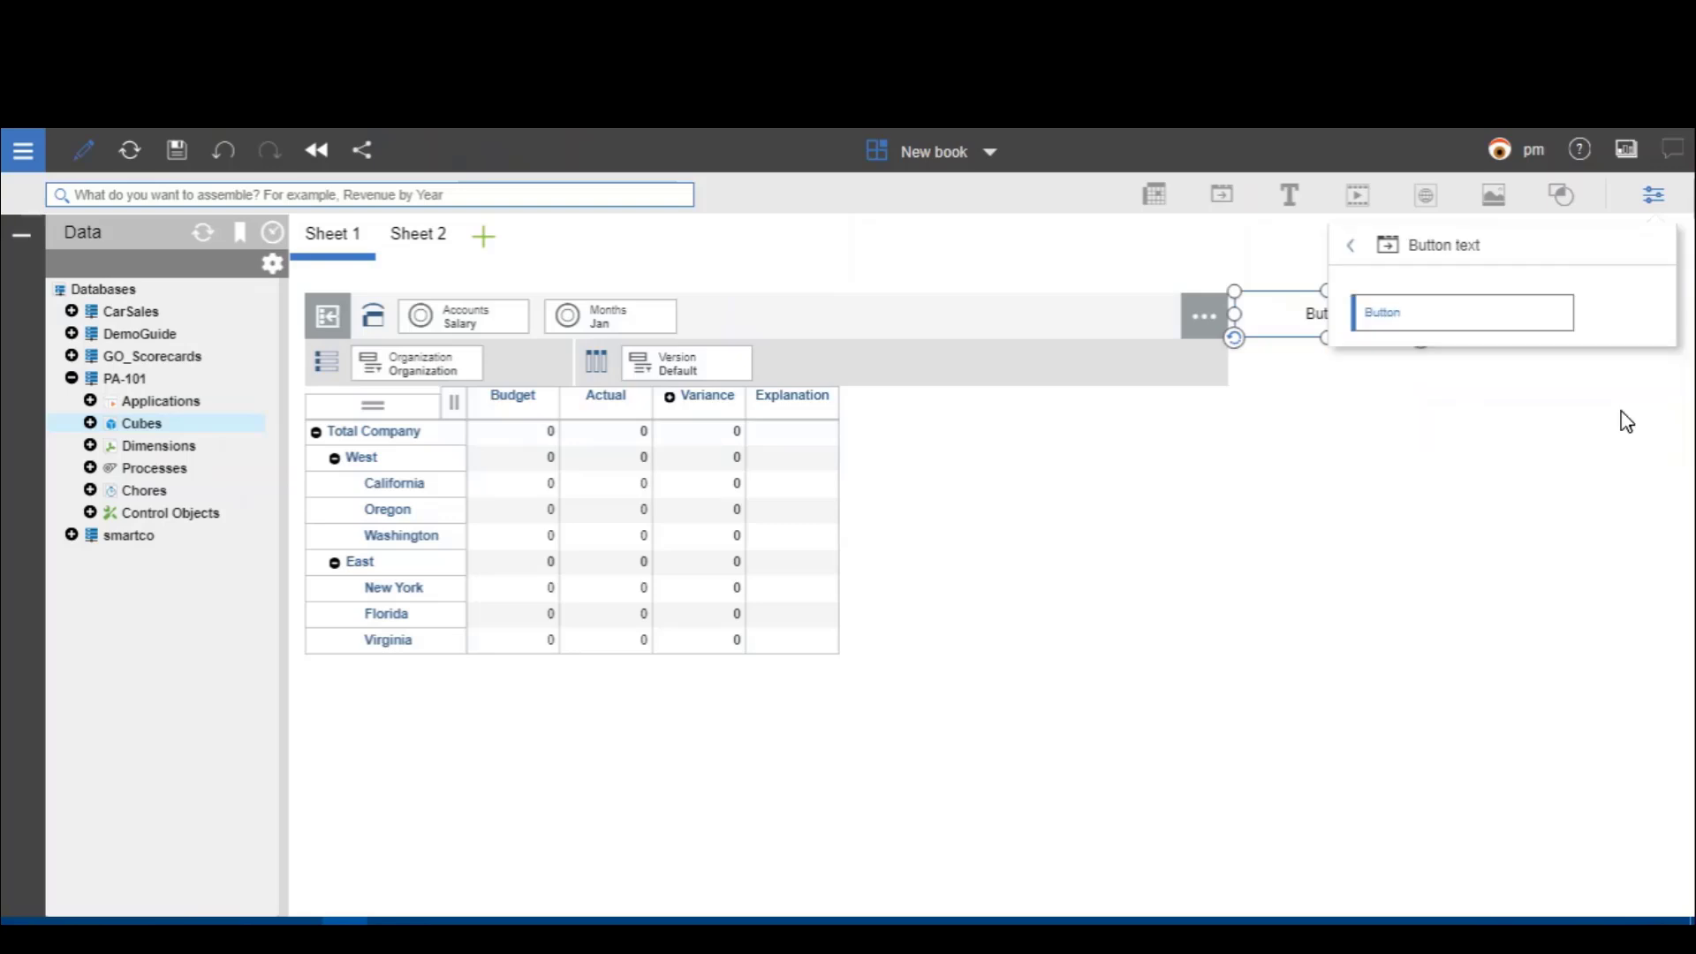
{"action": "double_click", "coordinate": [1393, 316]}
{"action": "type", "text": "Ok"}
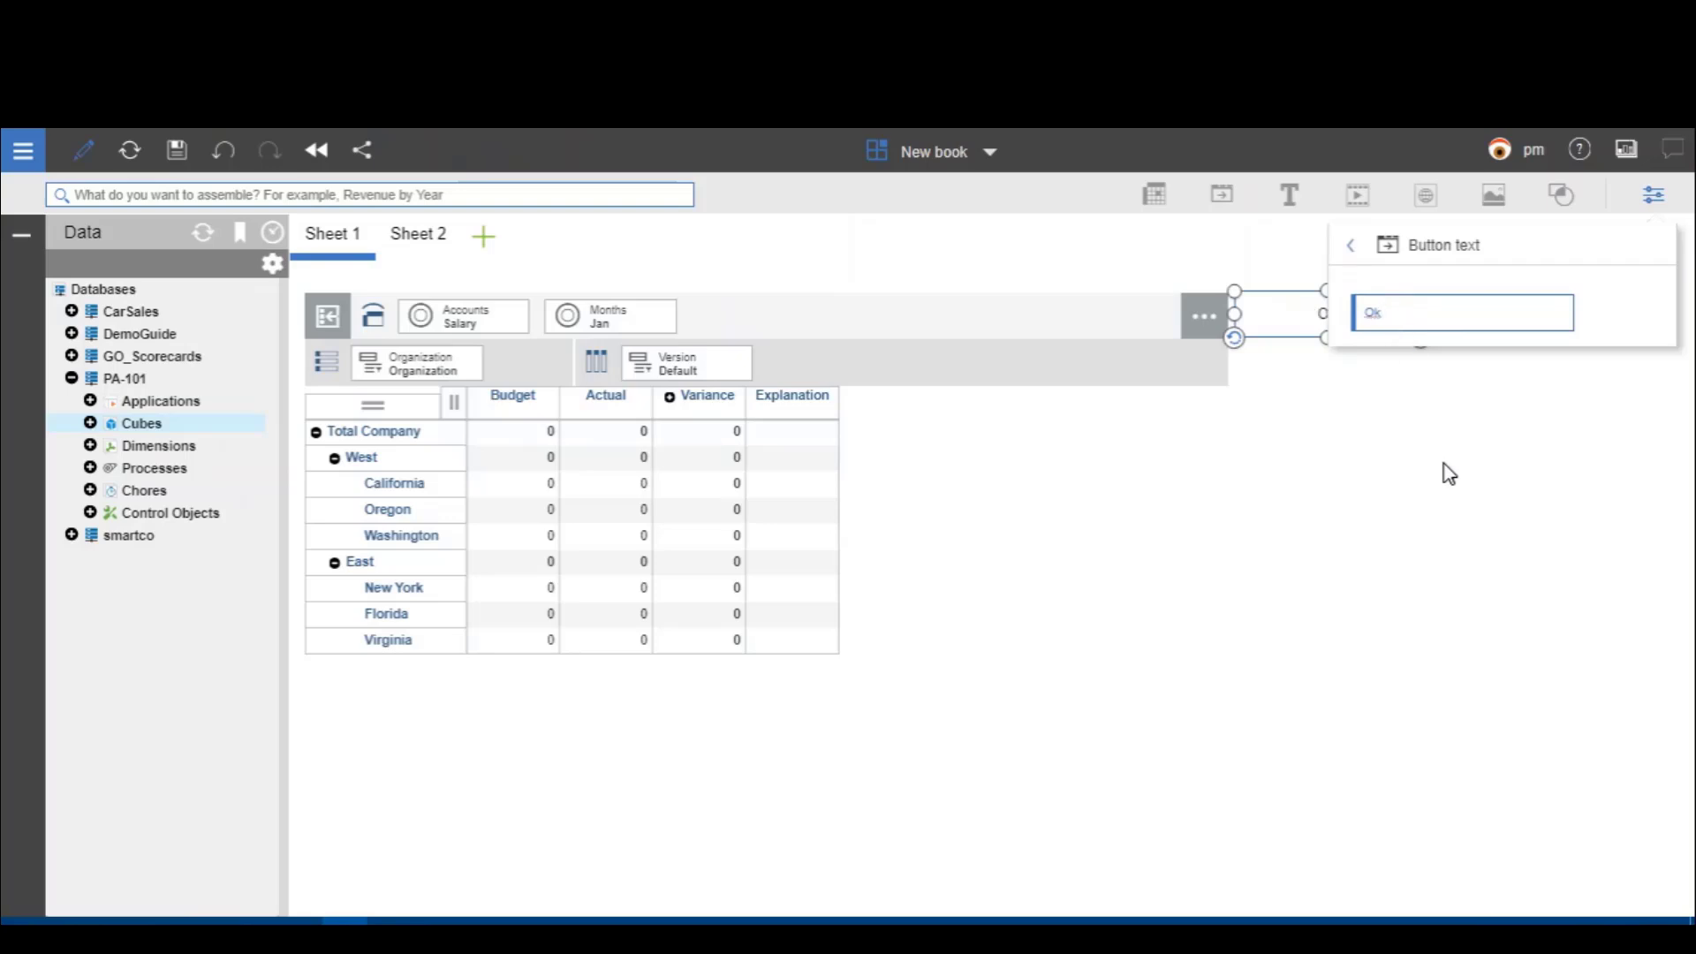
{"action": "left_click", "coordinate": [1457, 512]}
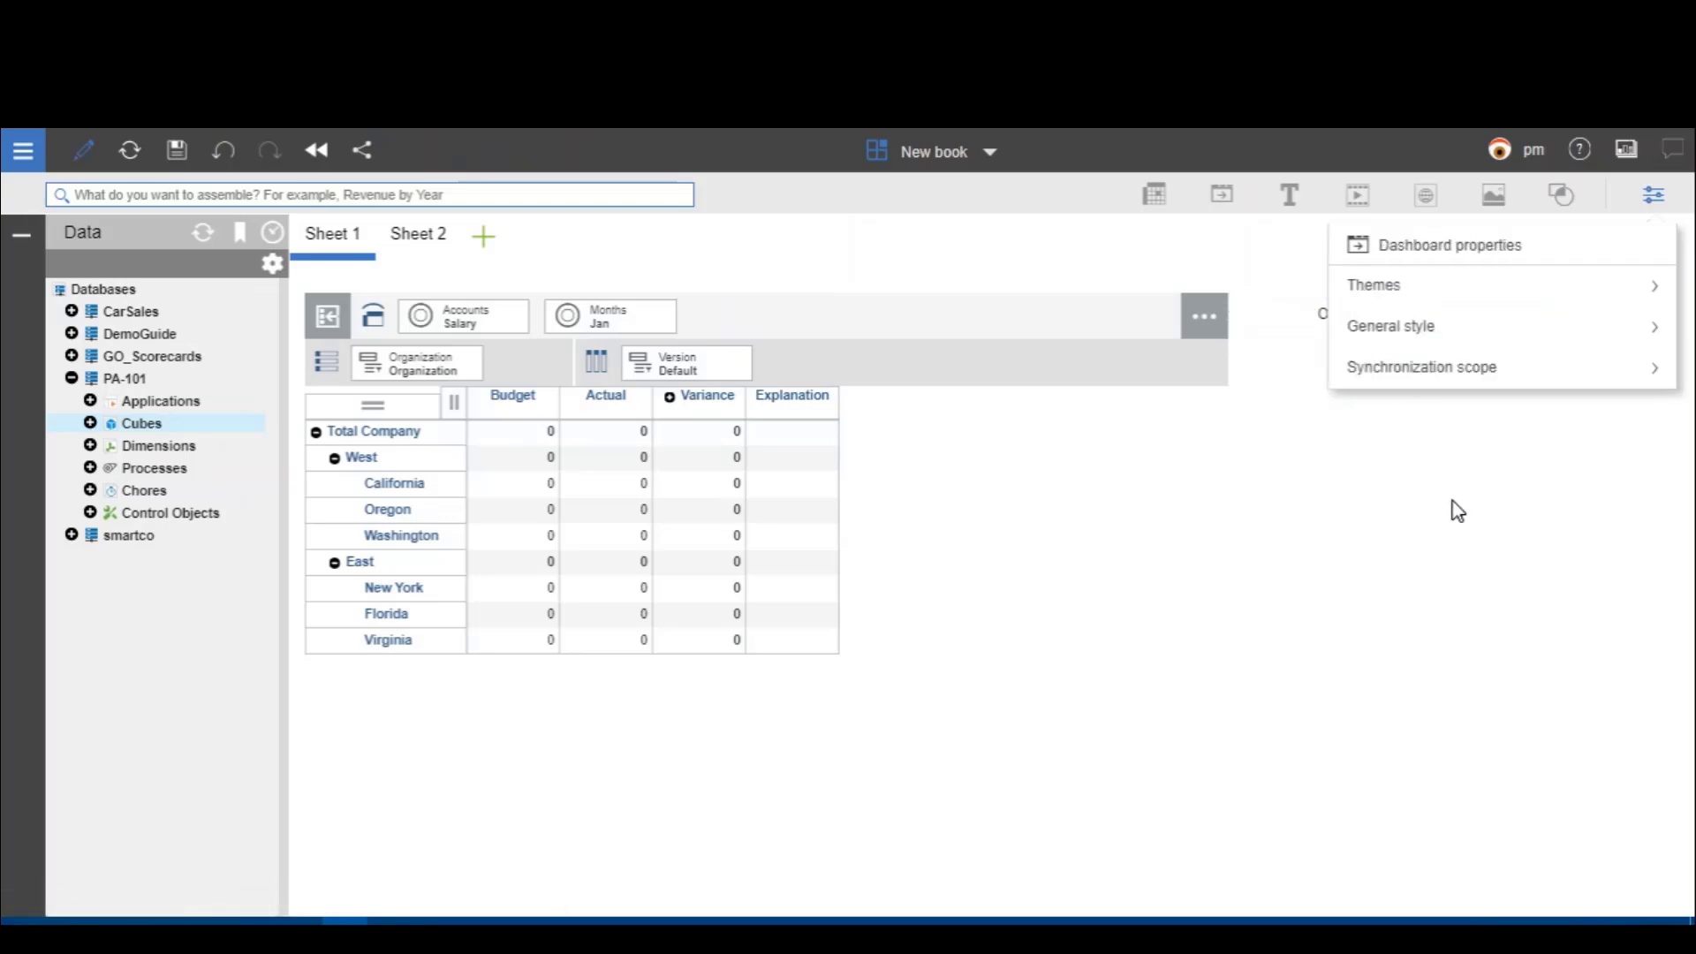
{"action": "left_click", "coordinate": [1661, 202]}
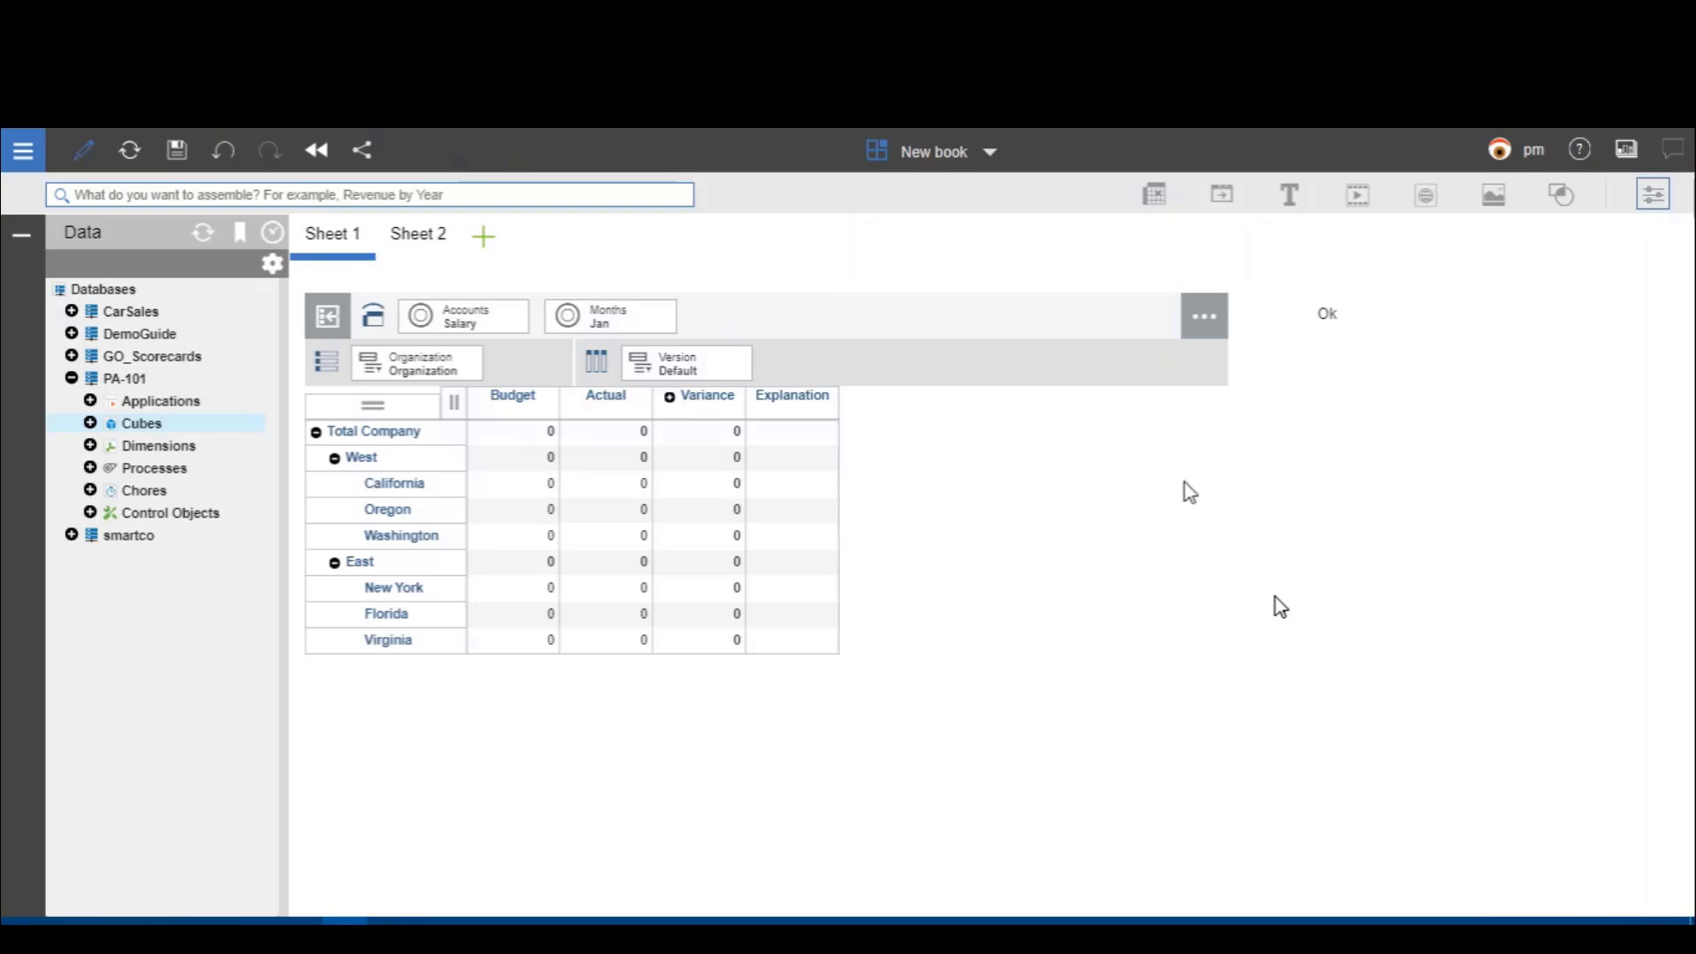
Step: Return to the Welcome page and show all of the Personal folder's contents by clearing the cfo search
{"action": "left_click", "coordinate": [992, 159]}
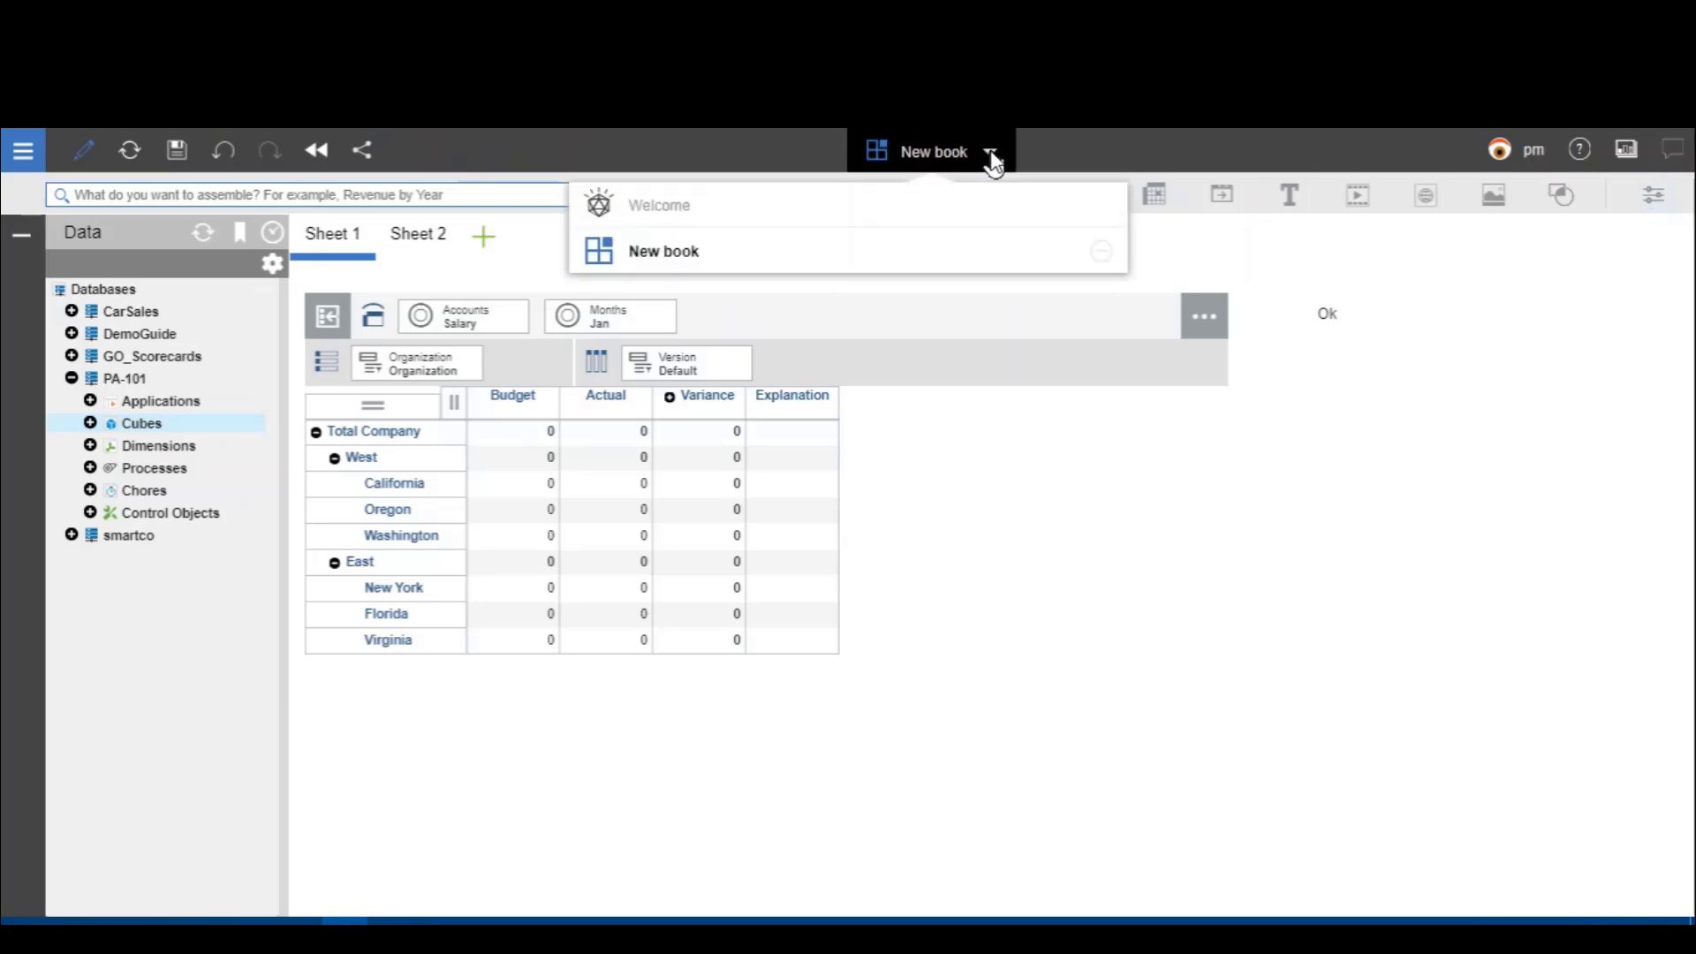
{"action": "left_click", "coordinate": [647, 212]}
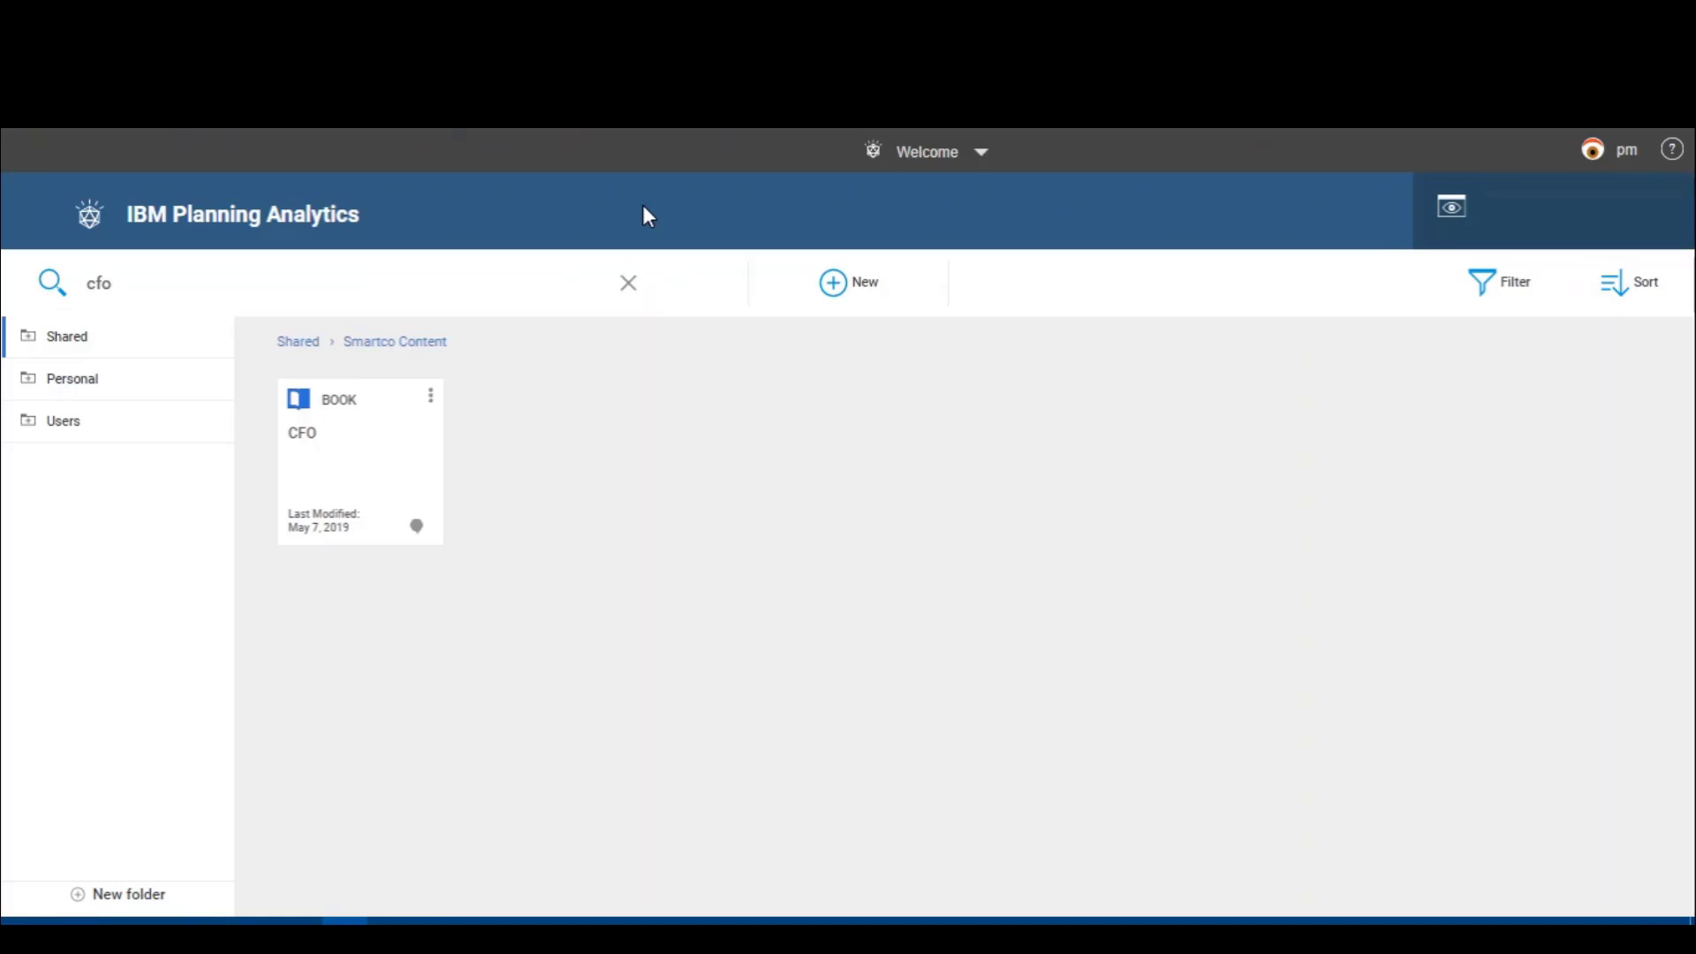
{"action": "left_click", "coordinate": [86, 382]}
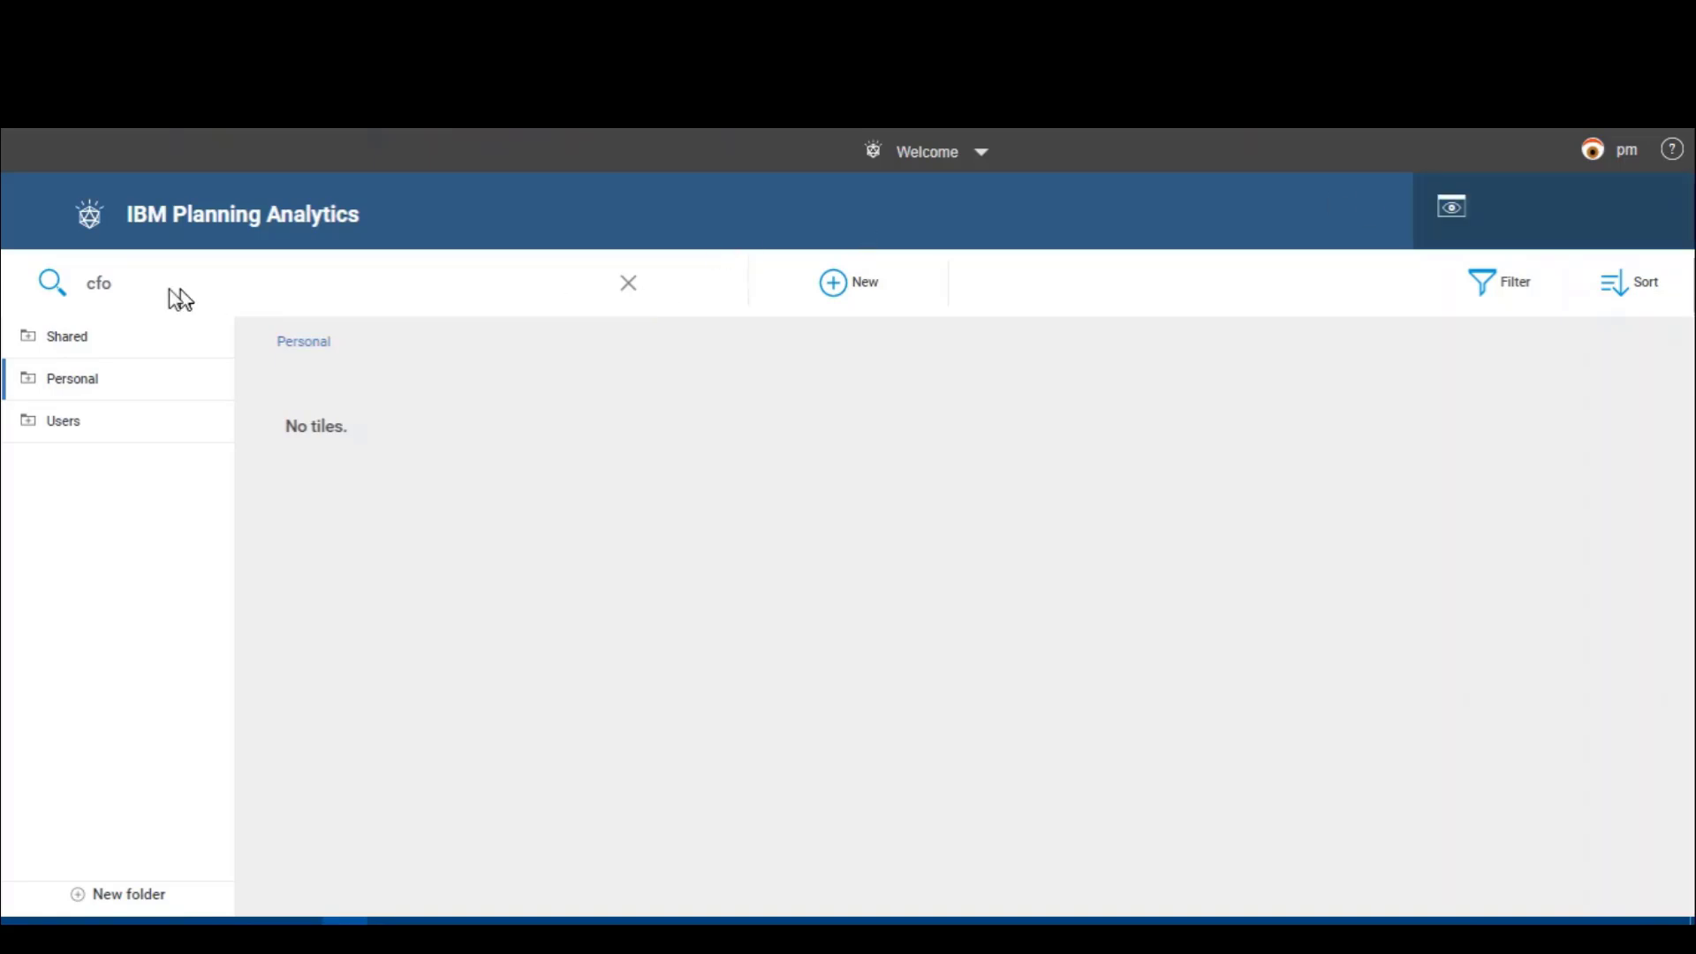
{"action": "left_click", "coordinate": [113, 282]}
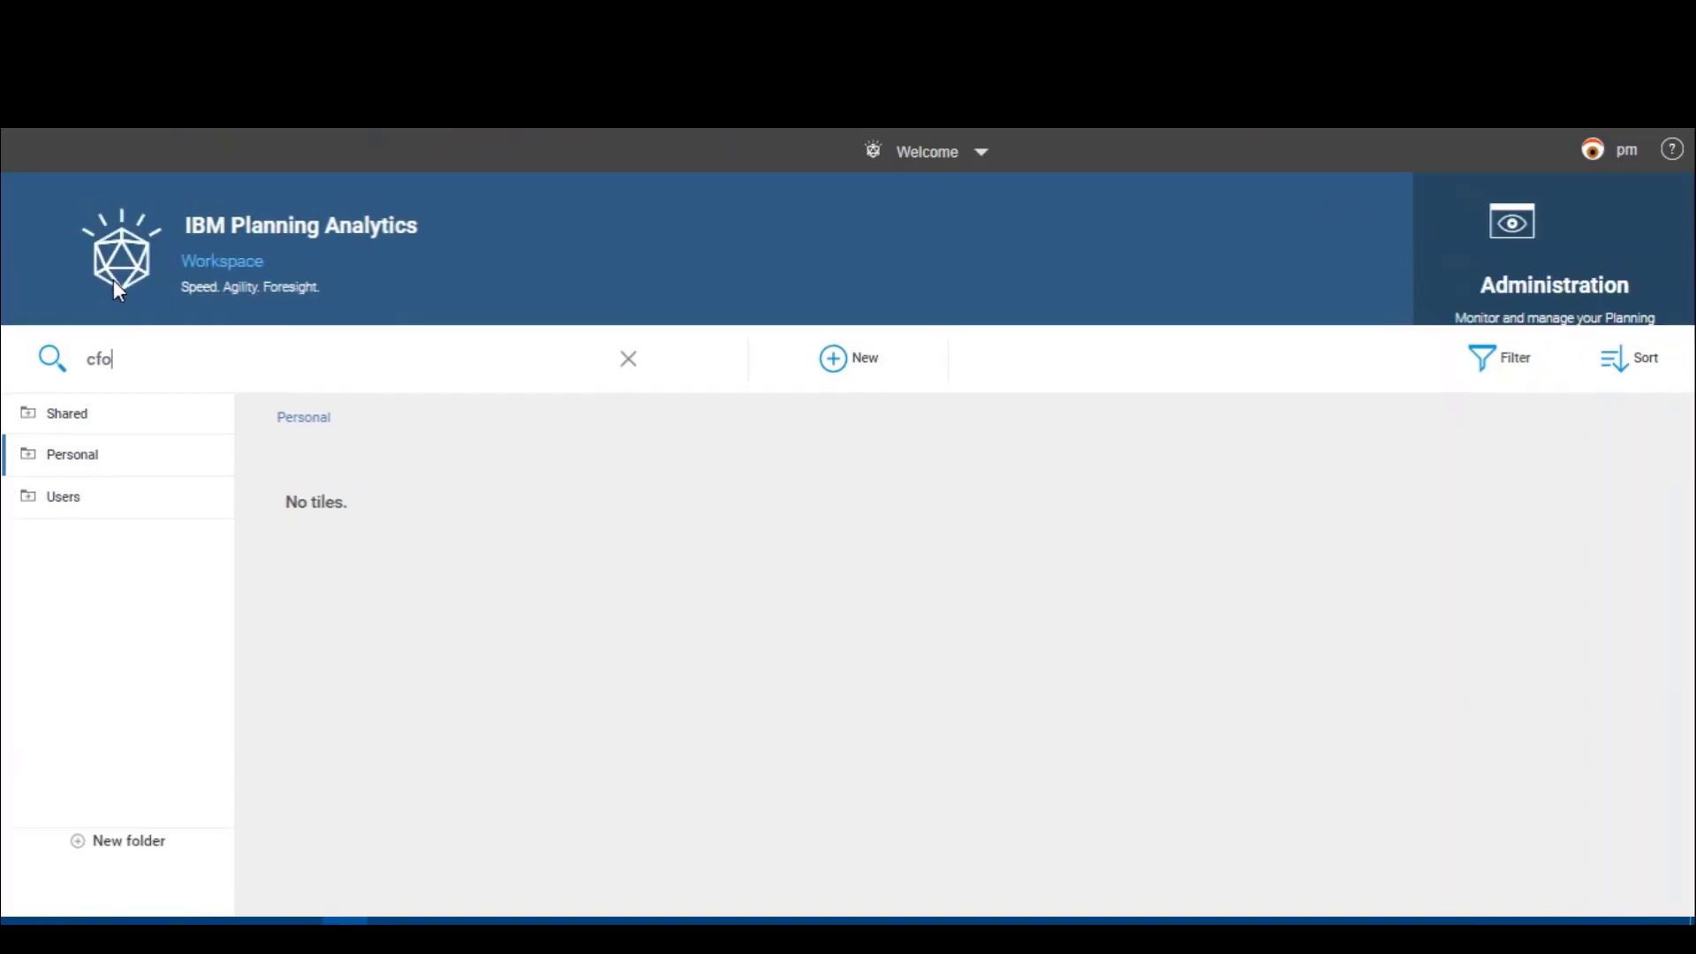
{"action": "key", "text": "BackSpace"}
{"action": "key", "text": "BackSpace"}
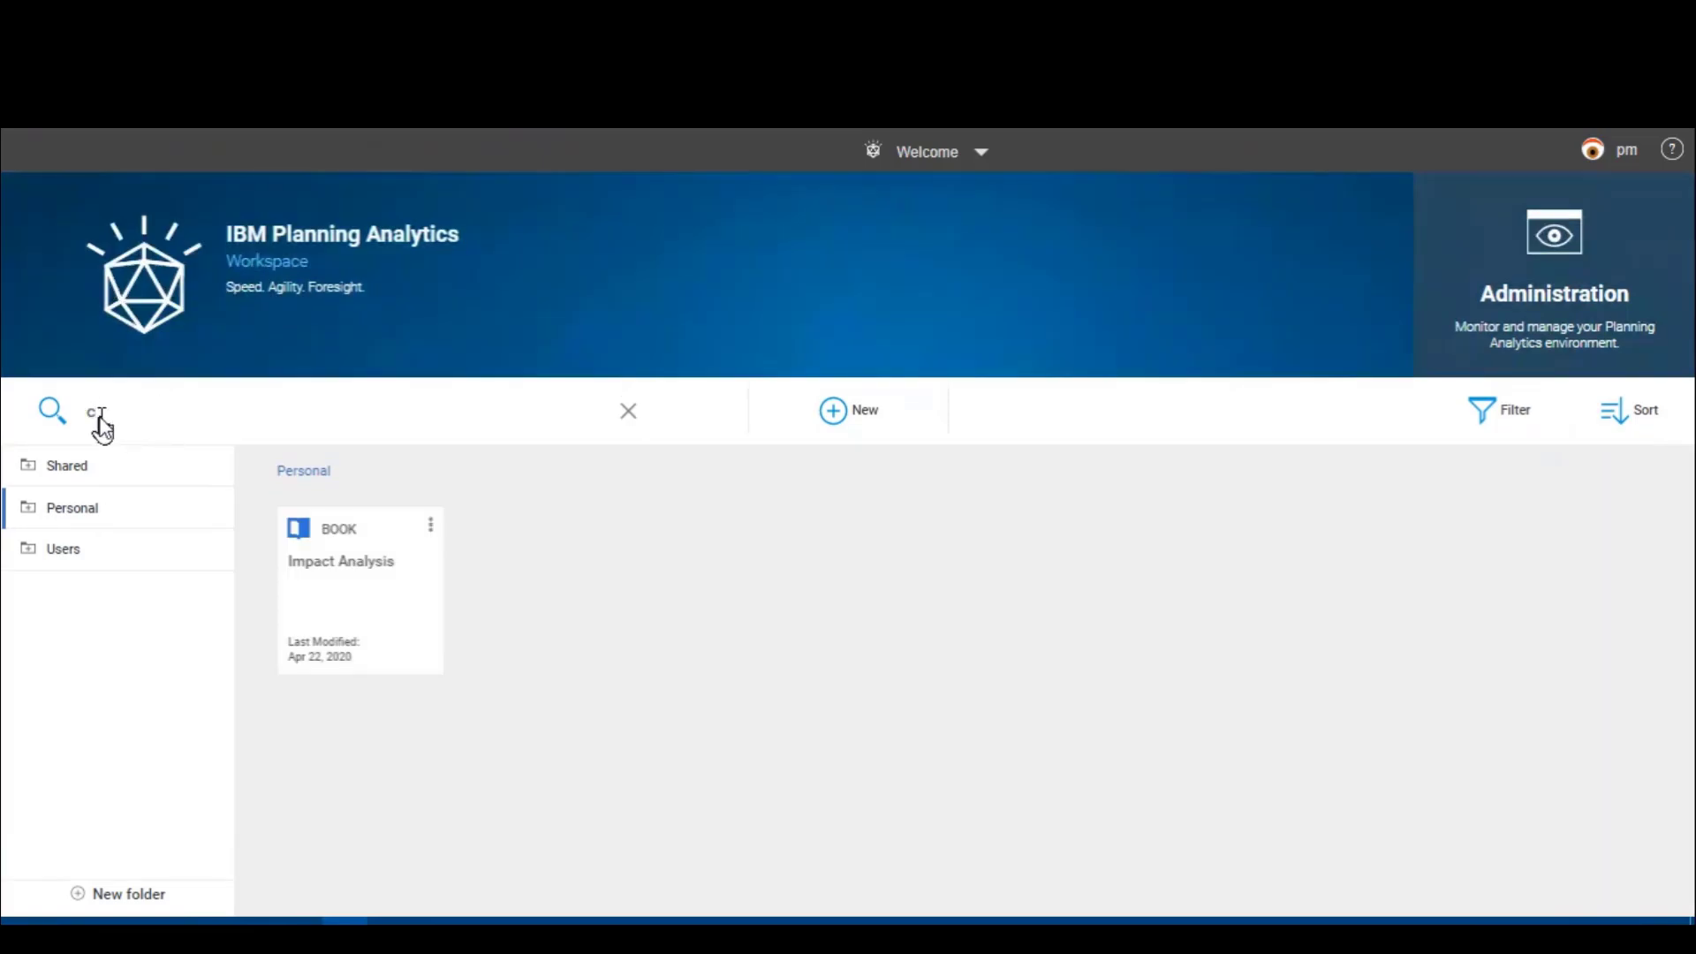
{"action": "key", "text": "BackSpace"}
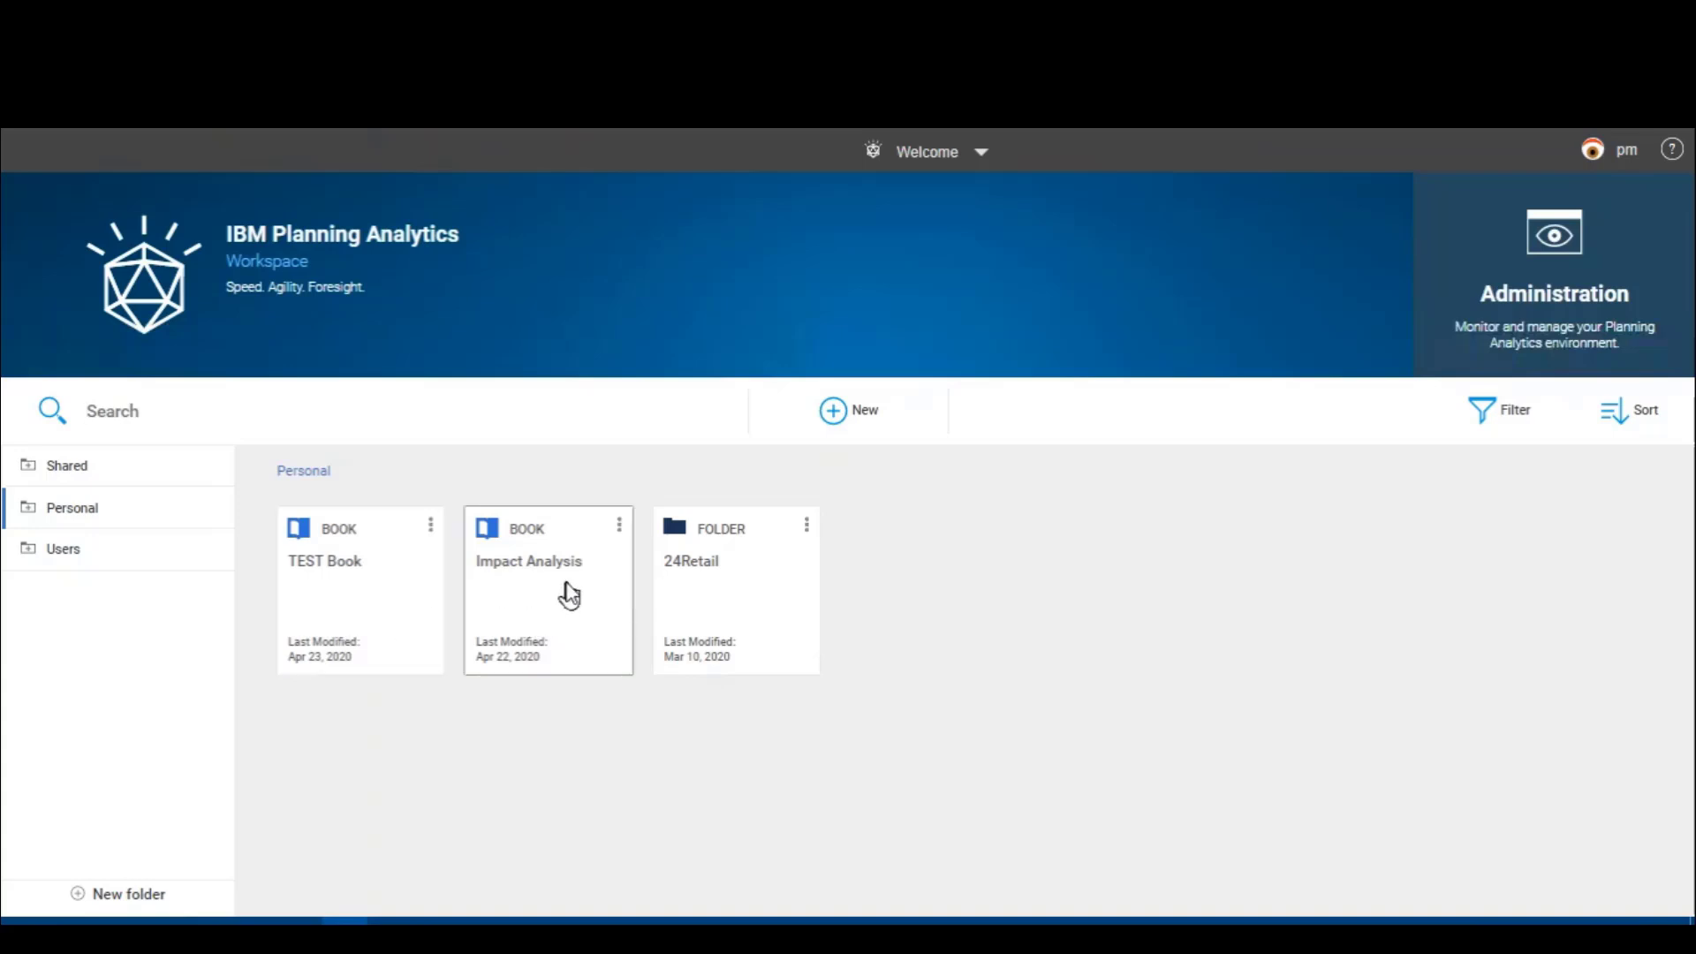
Step: Open TEST Book from the Personal folder and show its Model sheet
{"action": "left_click", "coordinate": [313, 581]}
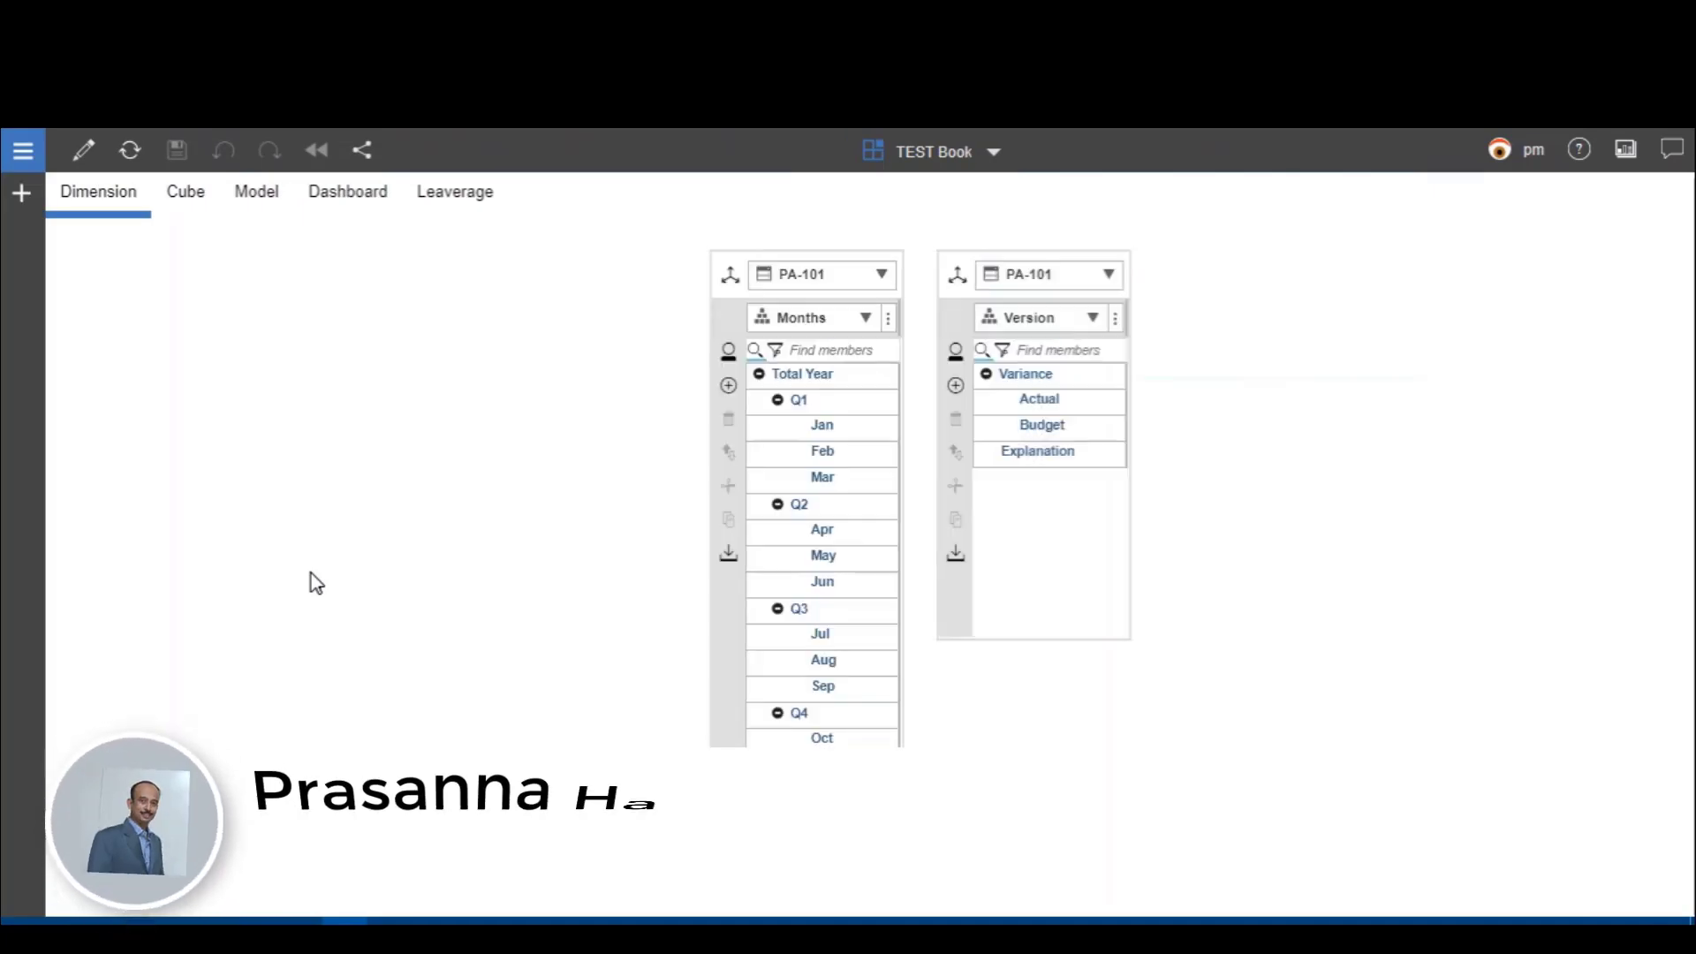
{"action": "left_click", "coordinate": [268, 200]}
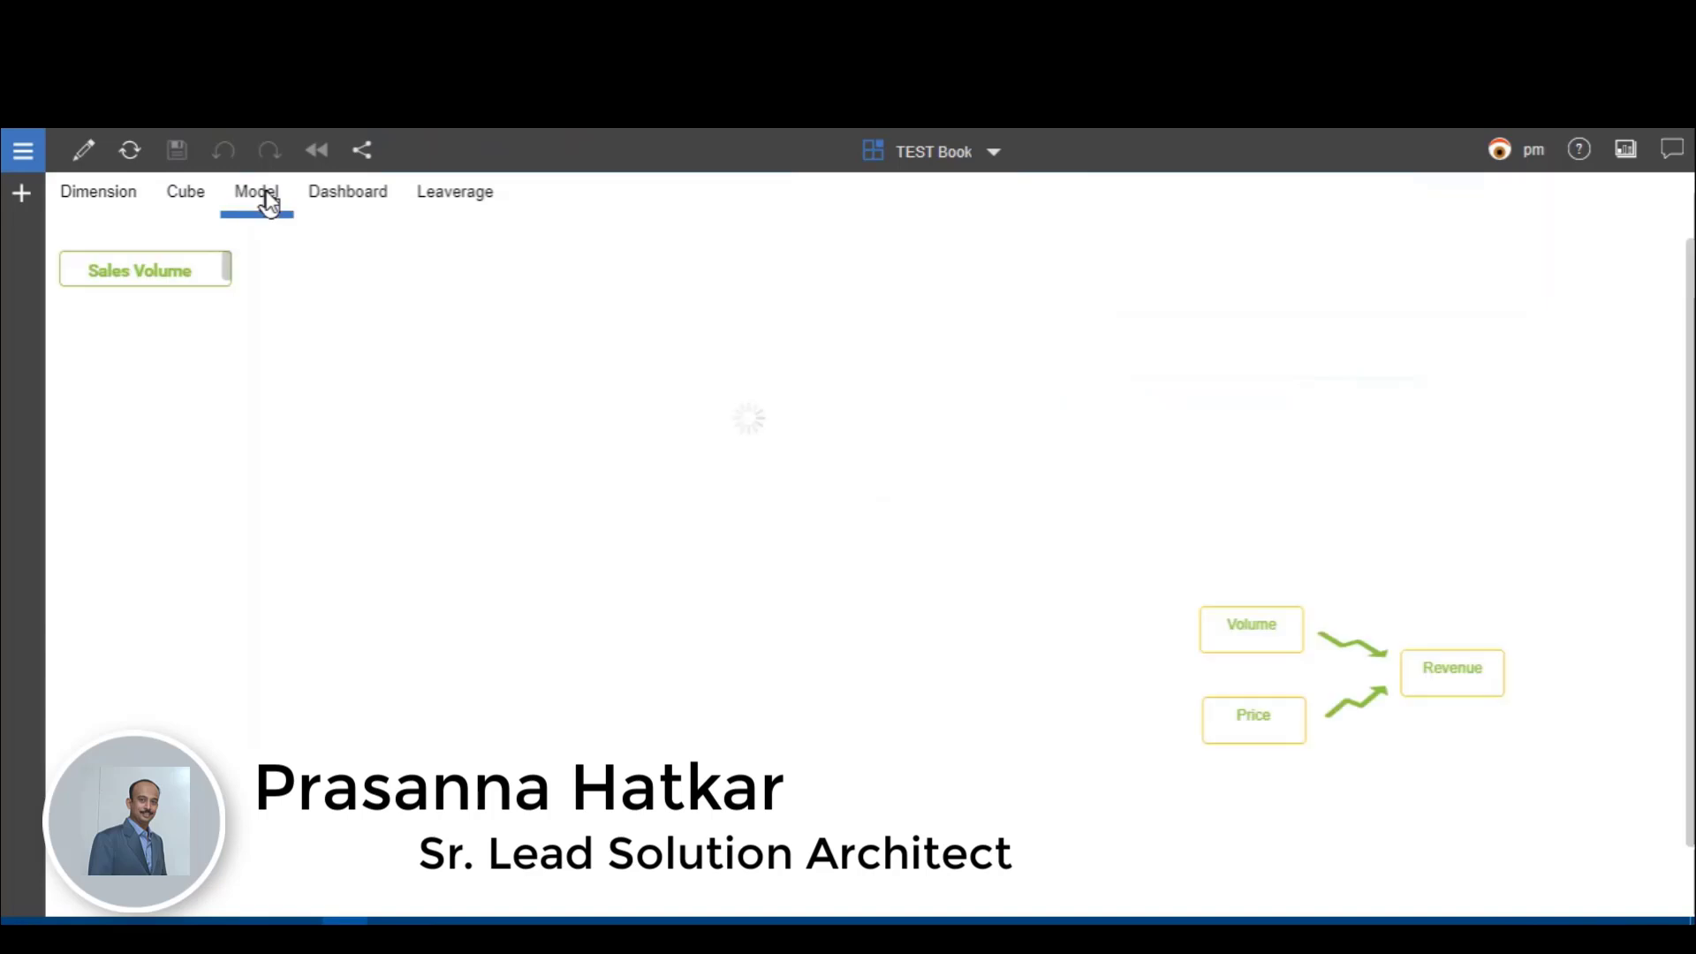